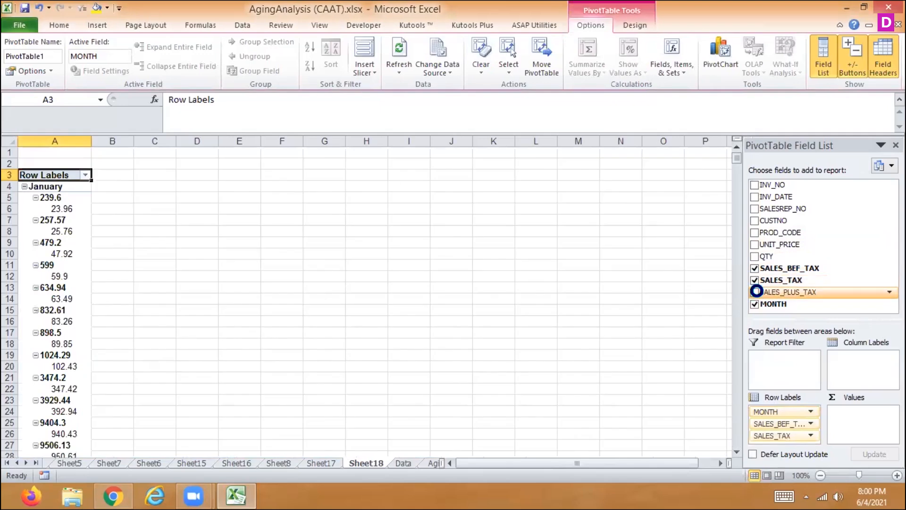
- Move SALES_BEF_TAX, SALES_TAX and SALES_PLUS_TAX from the pivot table's row labels to its values, keeping MONTH as the row label
left_click_drag(778, 423, 870, 425)
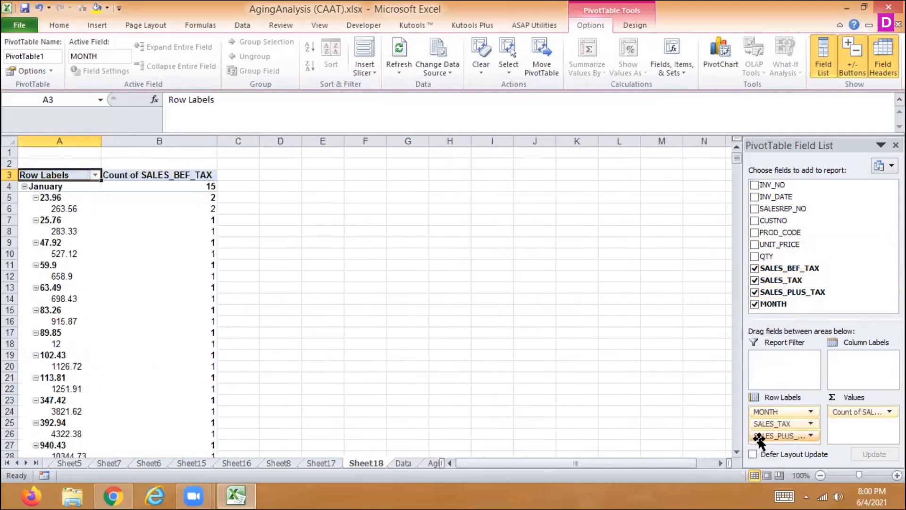
left_click_drag(774, 436, 841, 434)
left_click_drag(784, 423, 856, 435)
- Summarize the SALES_BEF_TAX value field by Sum
left_click(857, 413)
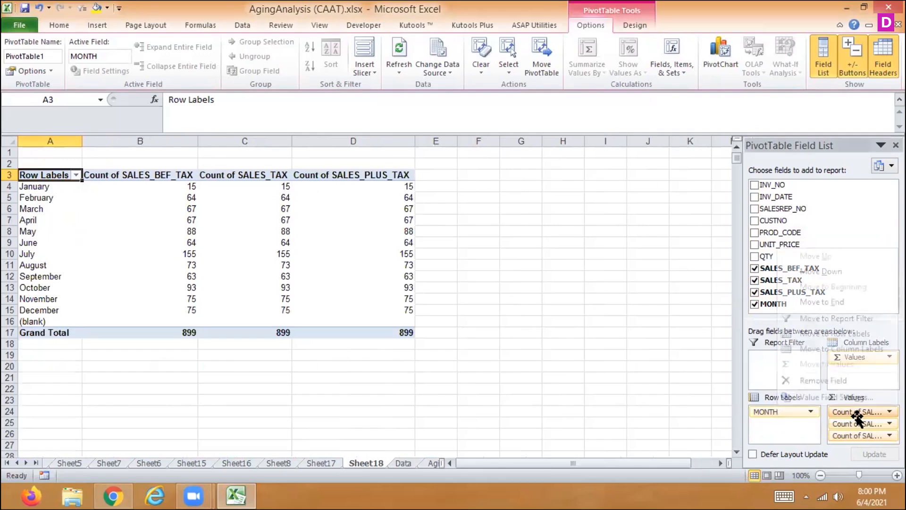
left_click(814, 388)
left_click(422, 194)
left_click(548, 274)
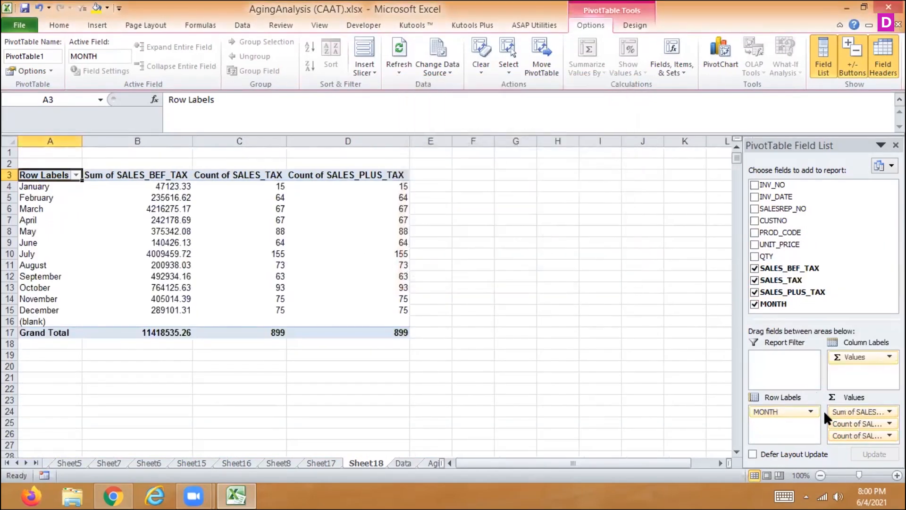
- Summarize the SALES_TAX value field by Sum
left_click(854, 424)
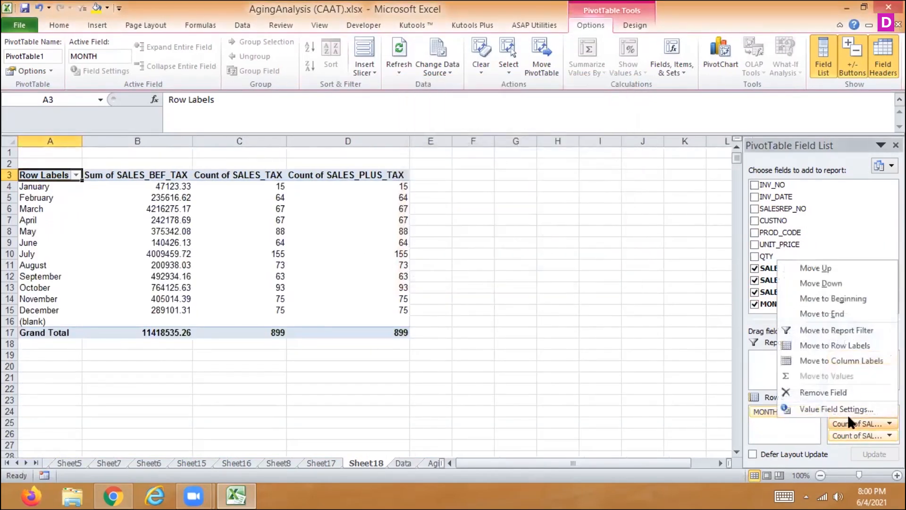
left_click(819, 407)
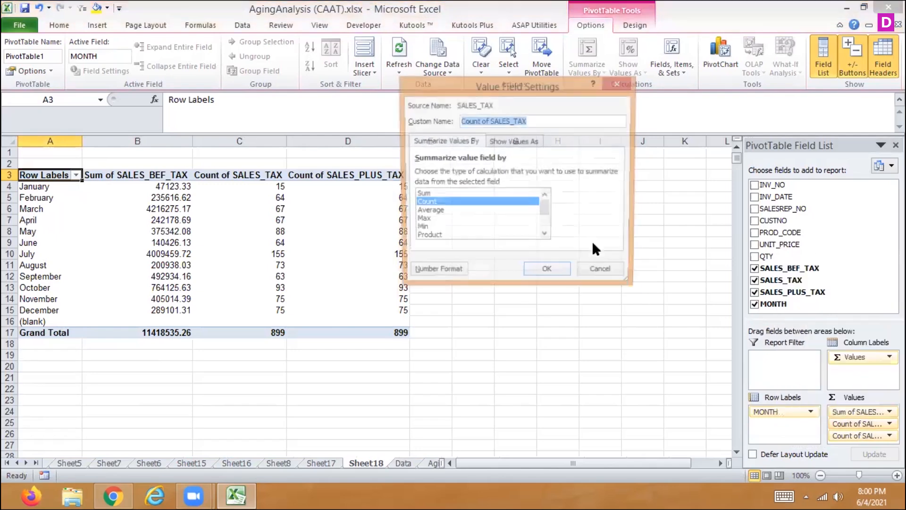
left_click(420, 195)
left_click(547, 273)
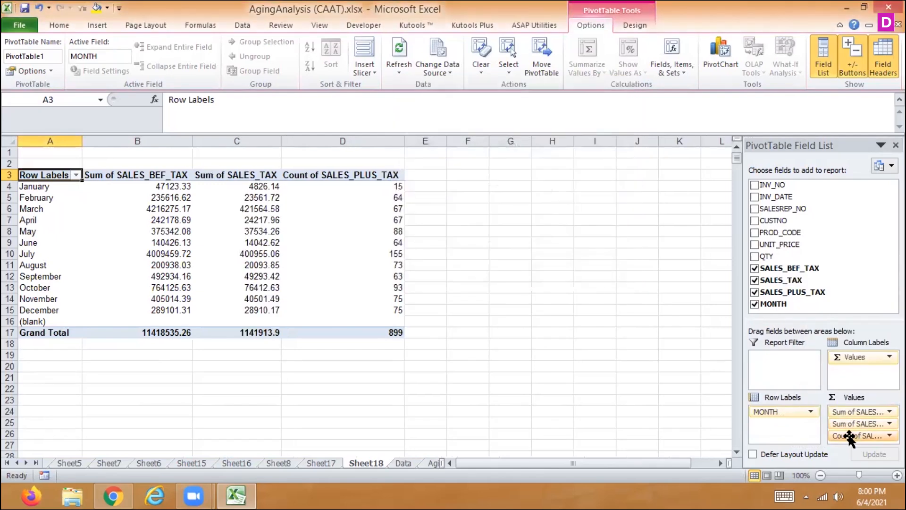
- Summarize the SALES_PLUS_TAX value field by Sum
left_click(855, 435)
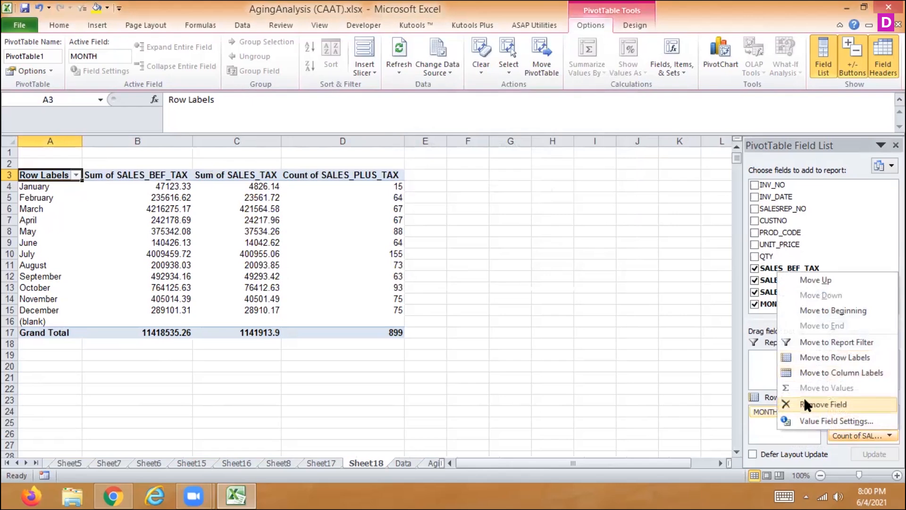
left_click(810, 420)
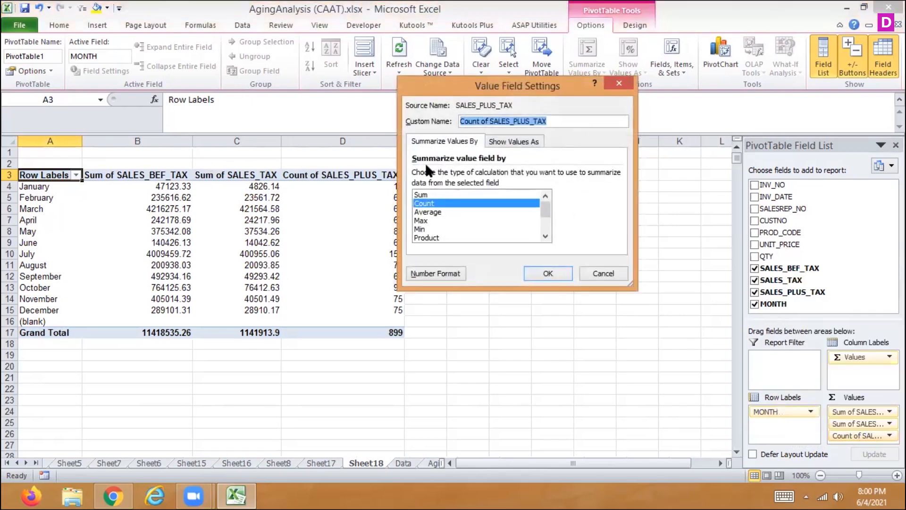
left_click(423, 195)
left_click(554, 276)
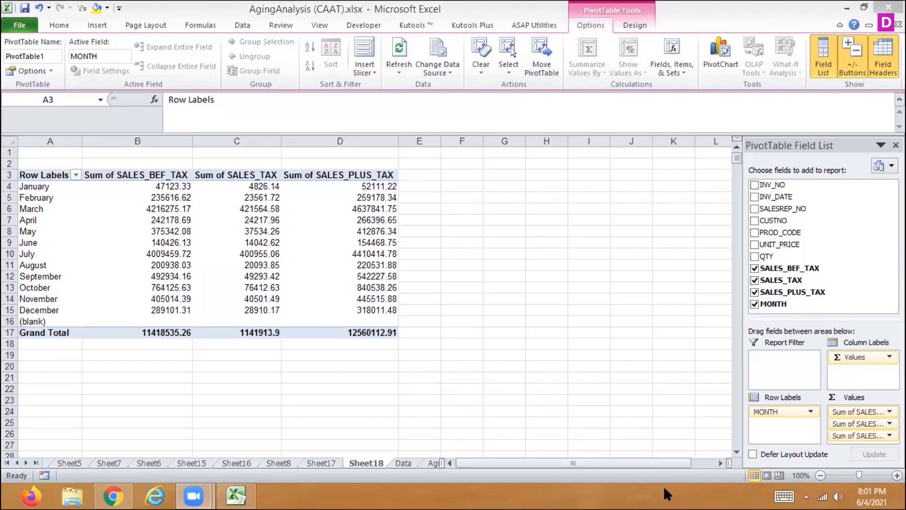
- Add PROD_CODE to the pivot table as a report filter
left_click(769, 232)
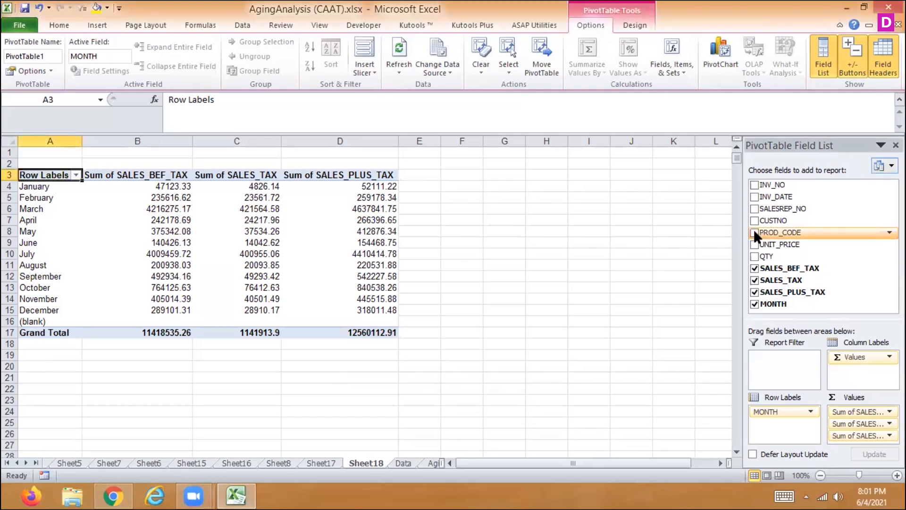
left_click_drag(774, 424, 784, 374)
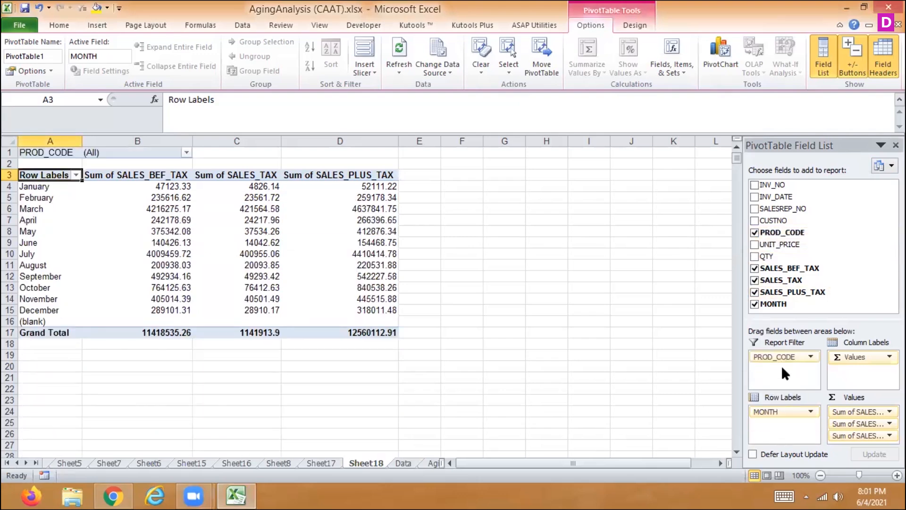
- Filter the pivot table to product code 03 and to product code 05, and reset the PROD_CODE filter to (All)
left_click(187, 153)
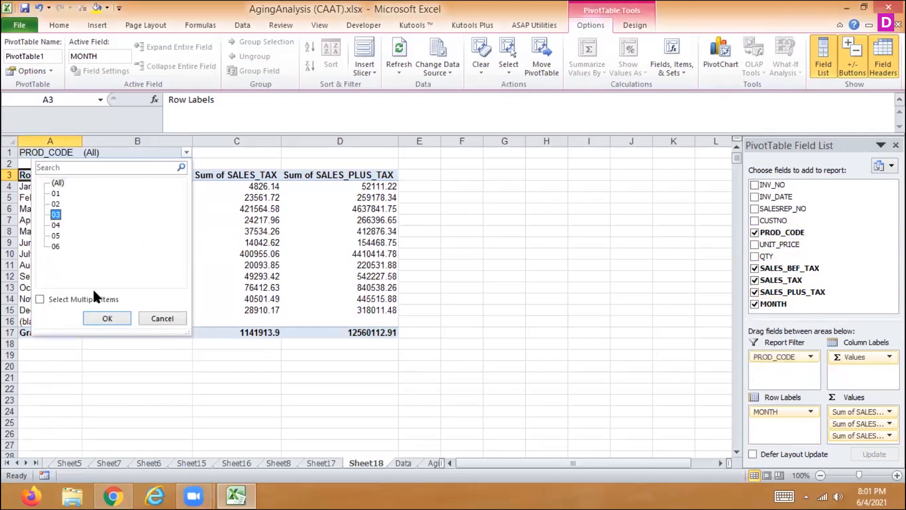
left_click(107, 318)
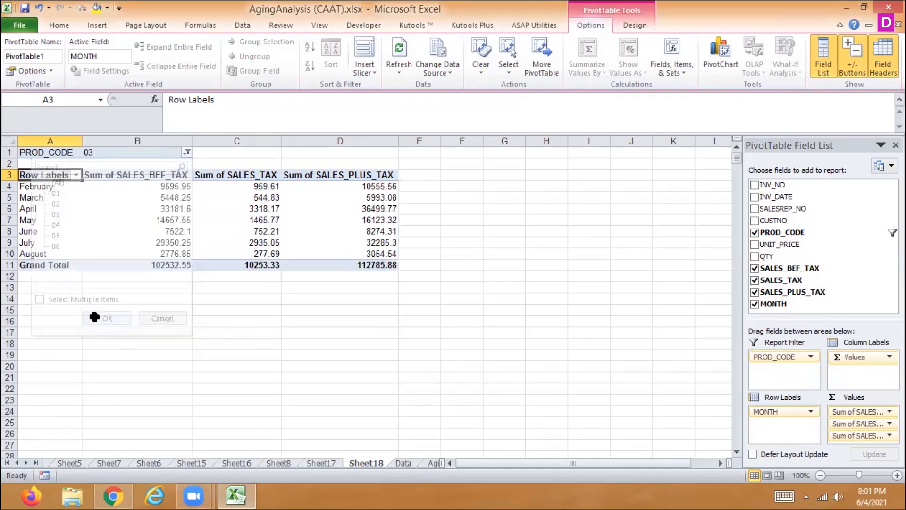
left_click(184, 151)
left_click(56, 234)
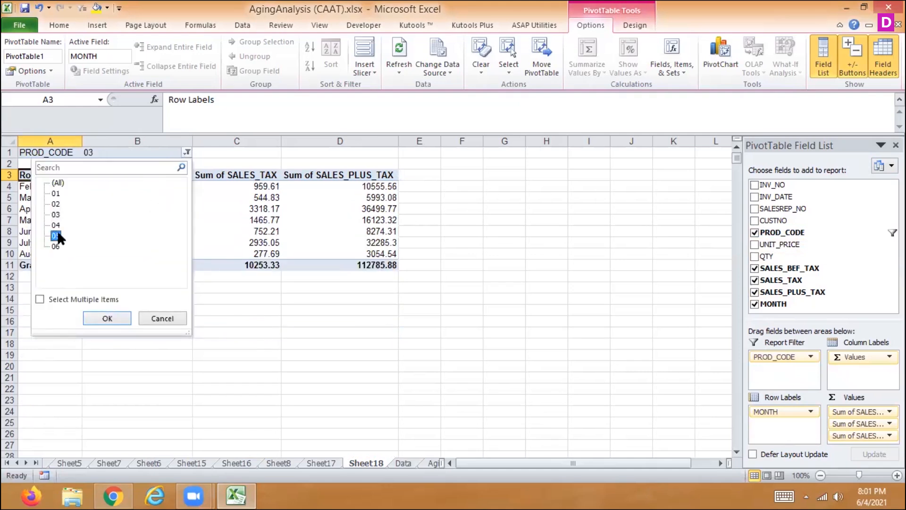
left_click(111, 314)
left_click(186, 152)
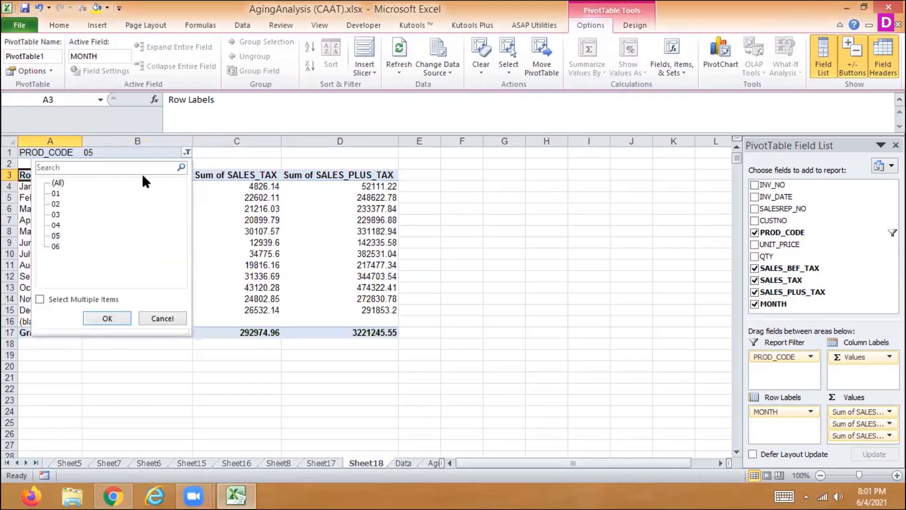
left_click(173, 319)
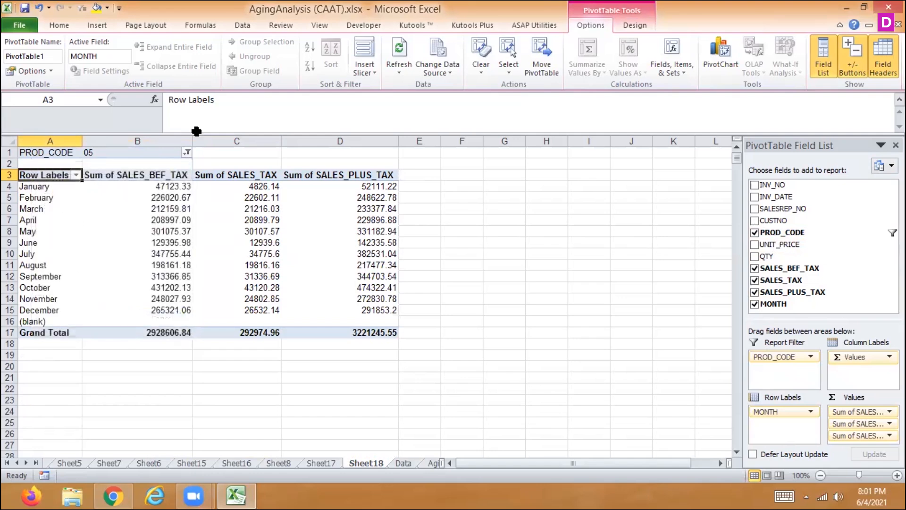
left_click(187, 152)
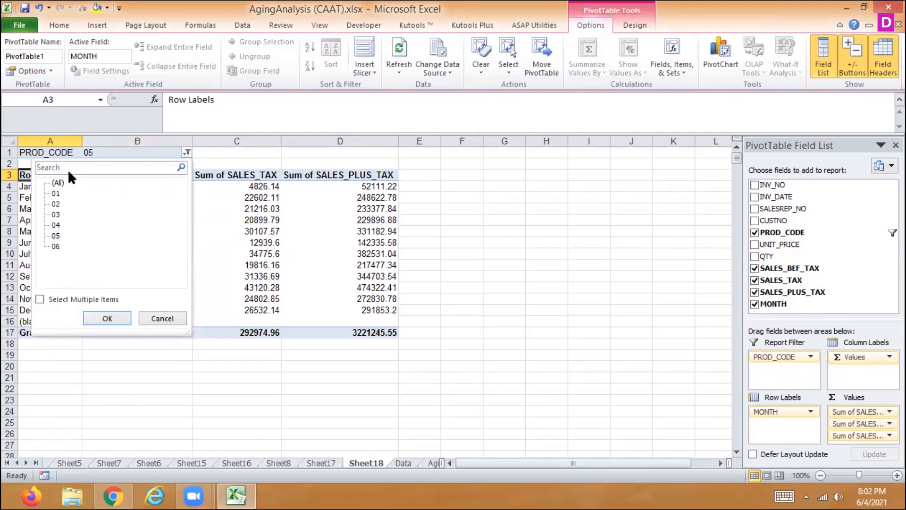
left_click(105, 318)
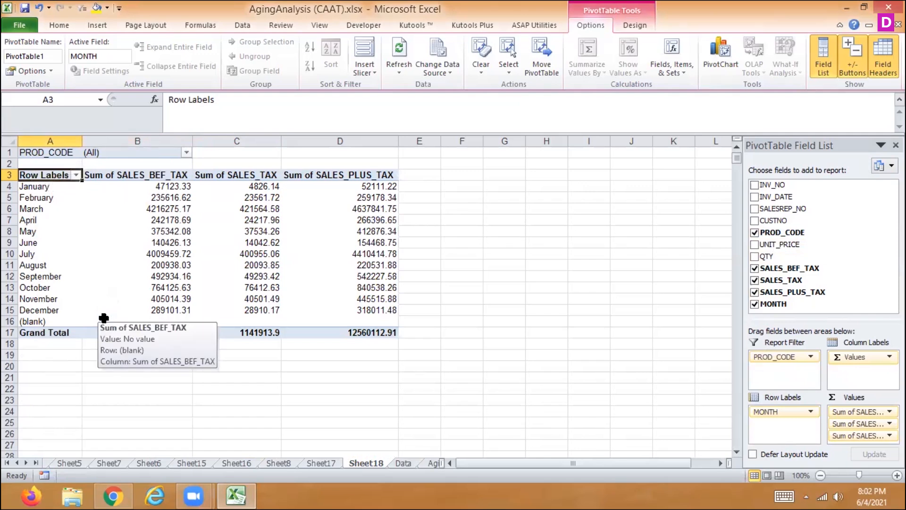
left_click(49, 67)
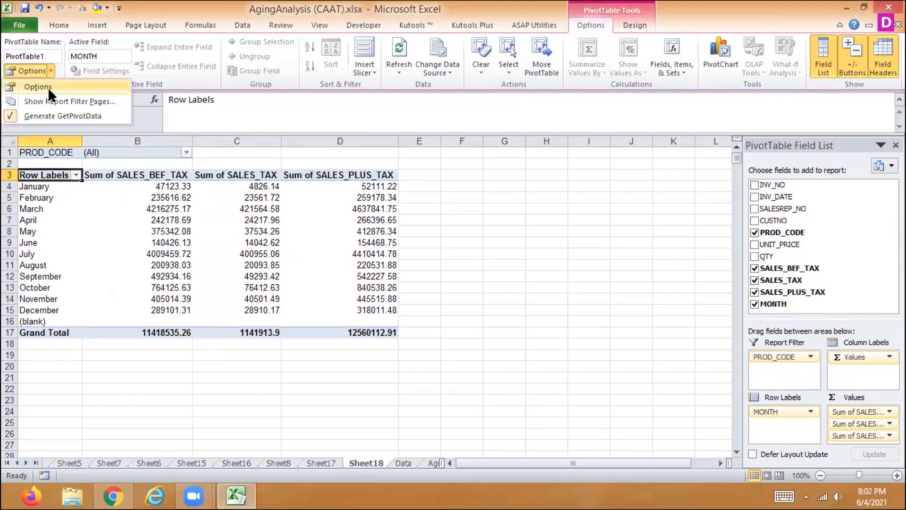
left_click(47, 87)
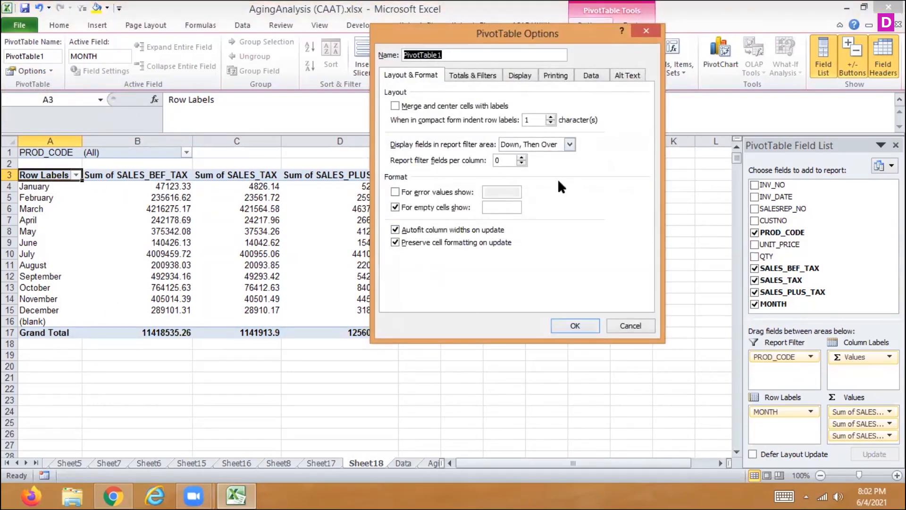
left_click(618, 323)
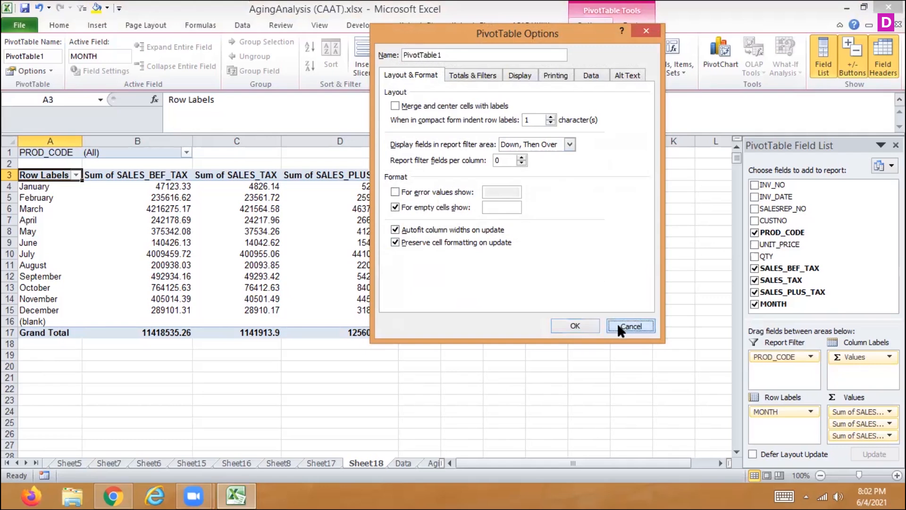
left_click(49, 70)
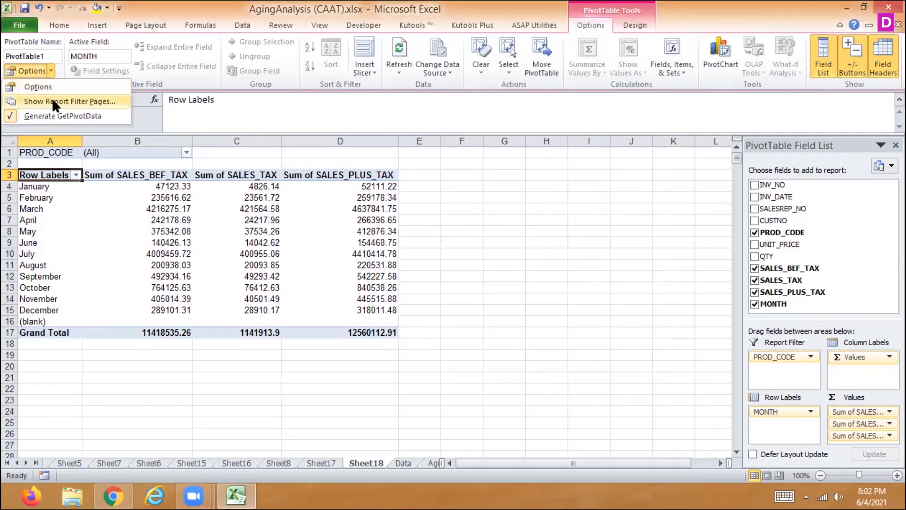
left_click(182, 152)
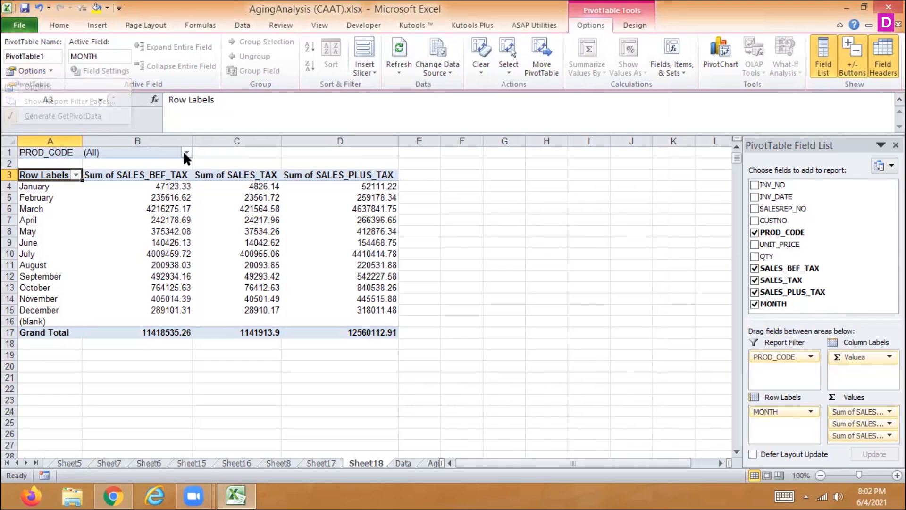
left_click(185, 152)
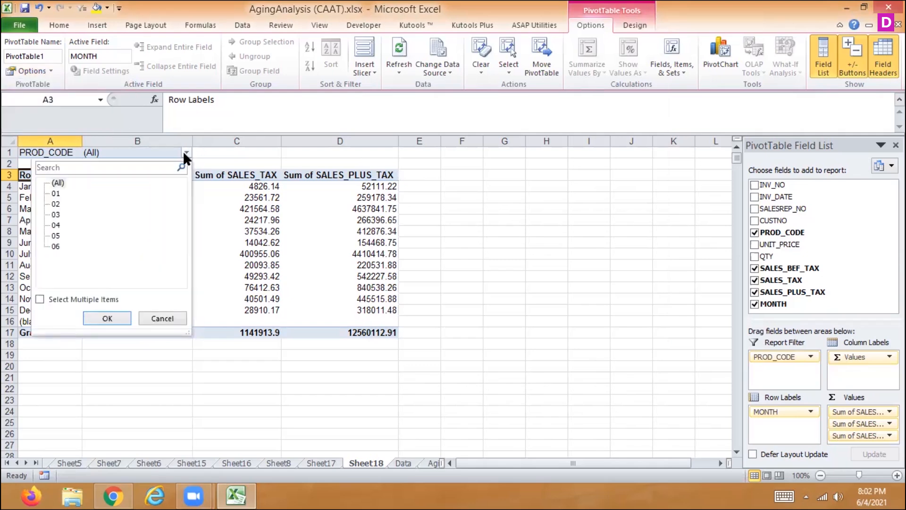
left_click(184, 153)
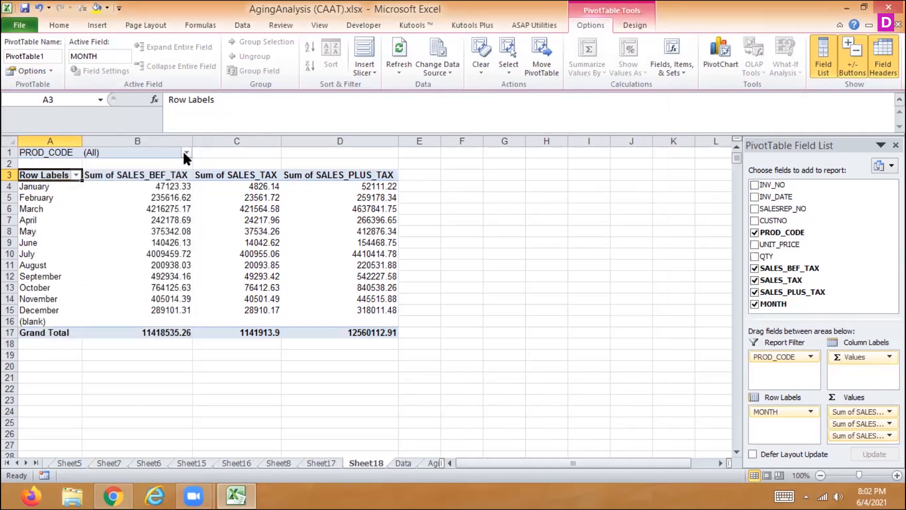
- Generate a separate report filter page for each PROD_CODE and look through the new sheets up to 06 (2)
left_click(49, 70)
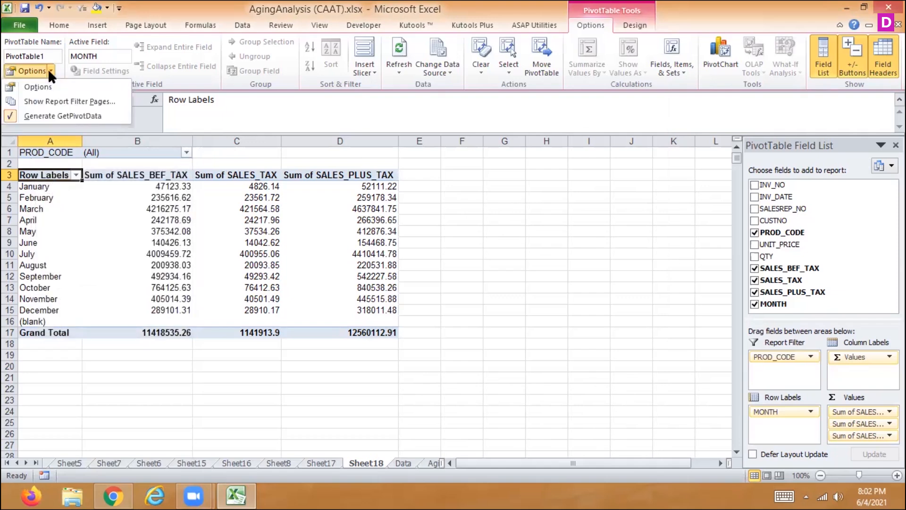
left_click(46, 101)
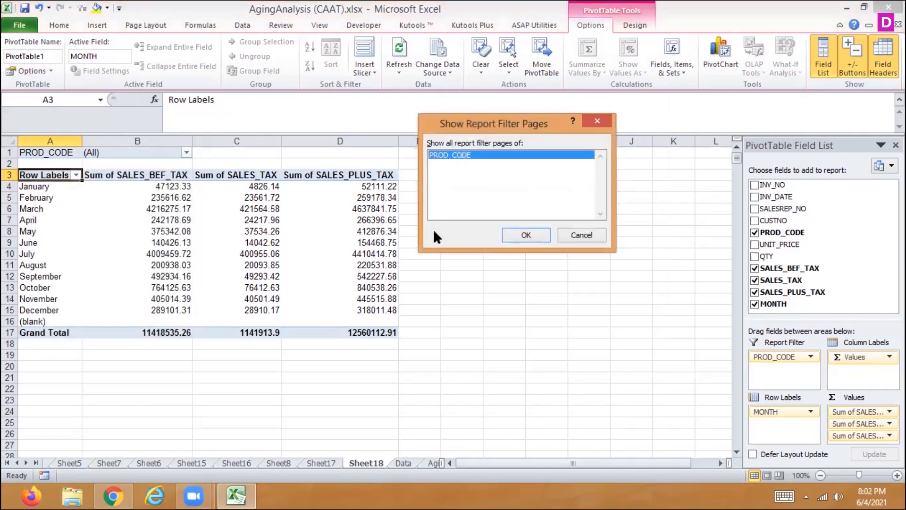
left_click(528, 231)
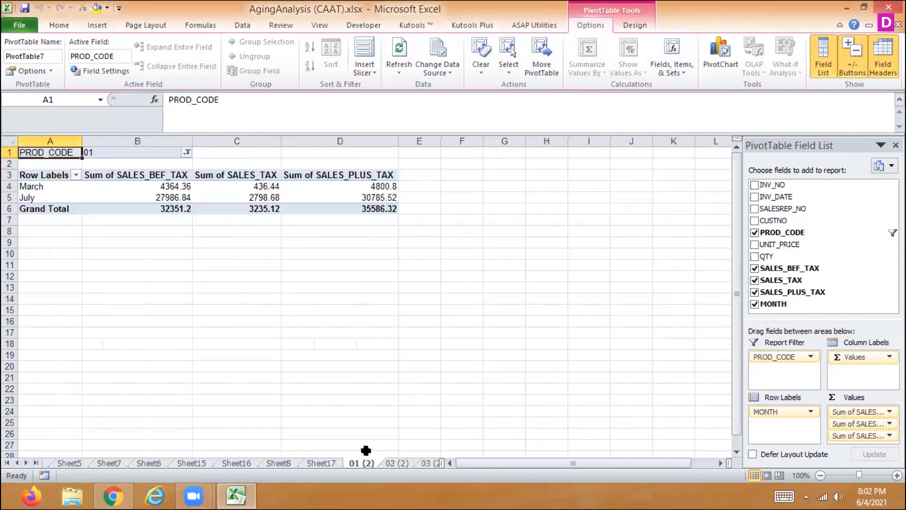
left_click(391, 463)
left_click(426, 464)
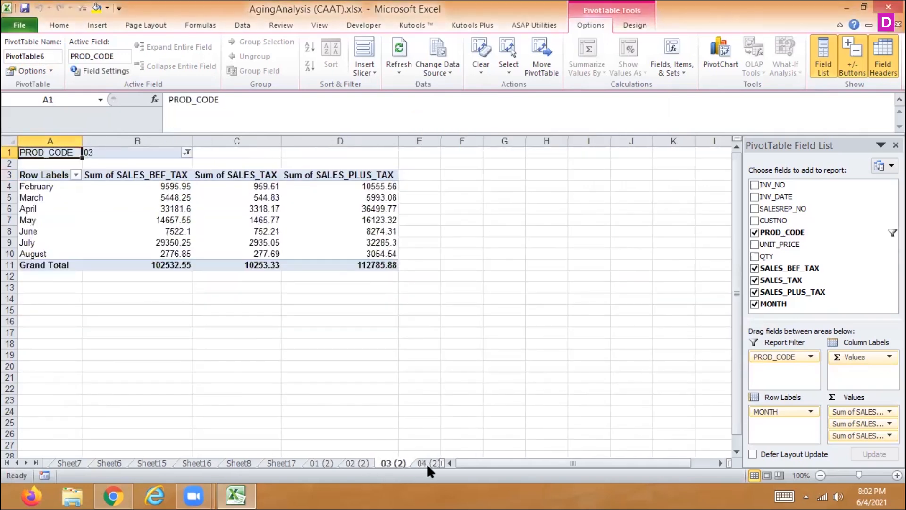
left_click(426, 463)
left_click(426, 463)
left_click(426, 462)
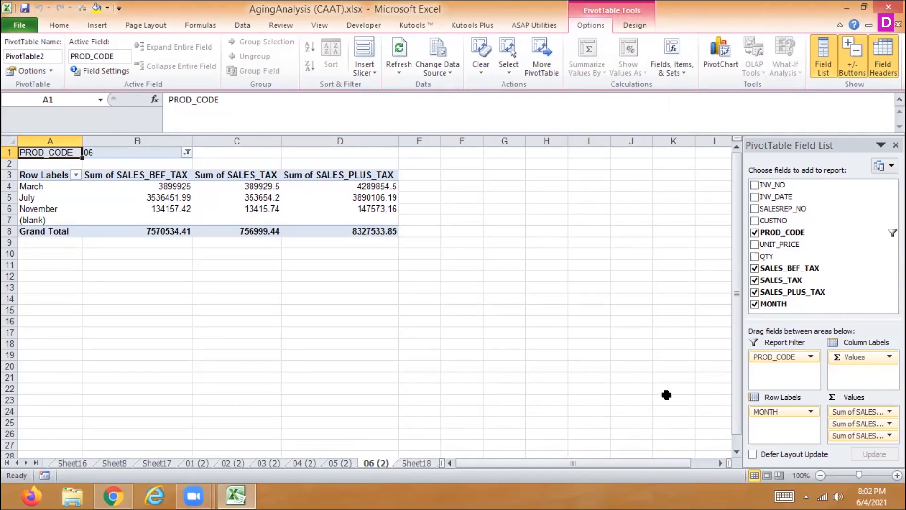
- Replace PROD_CODE with SALESREP_NO as the report filter of the pivot table on sheet 06 (2)
left_click_drag(802, 357, 851, 222)
left_click(755, 207)
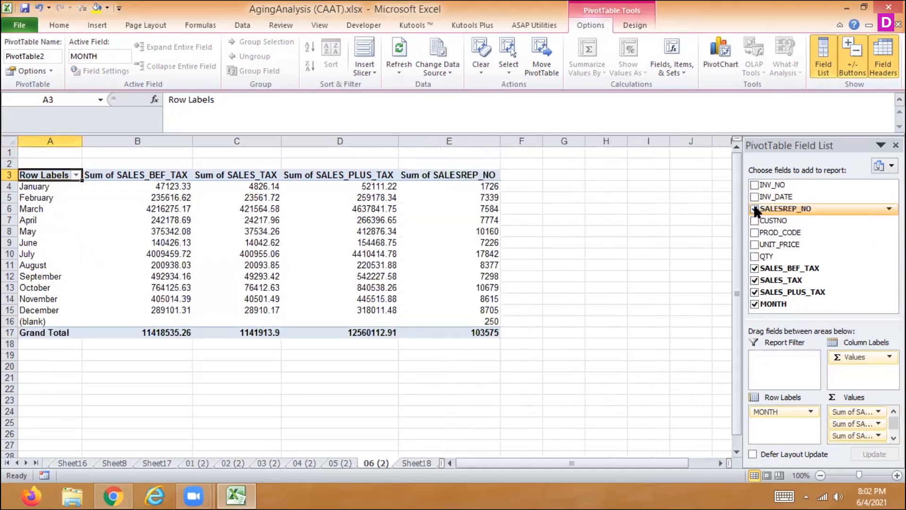
left_click(893, 438)
left_click_drag(854, 438, 775, 373)
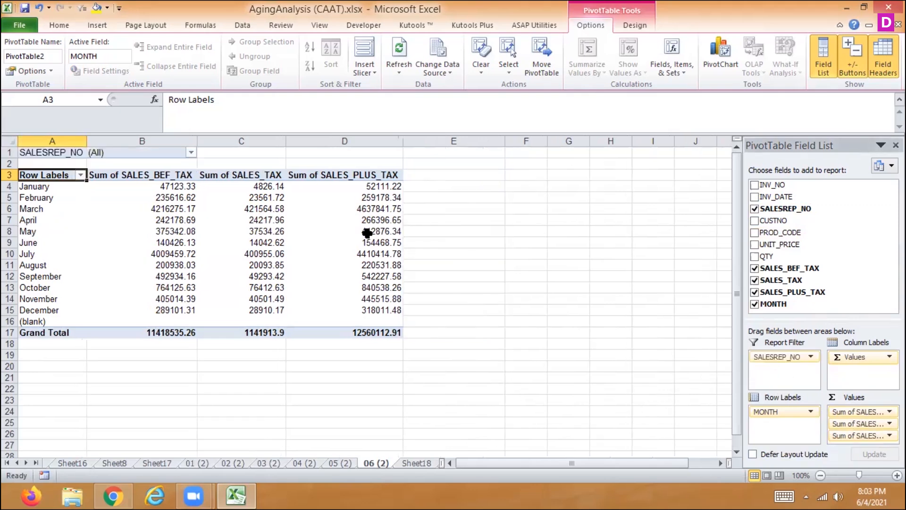
- Look through the sales rep numbers offered by the SALESREP_NO report filter, leaving the selection as it is
left_click(190, 152)
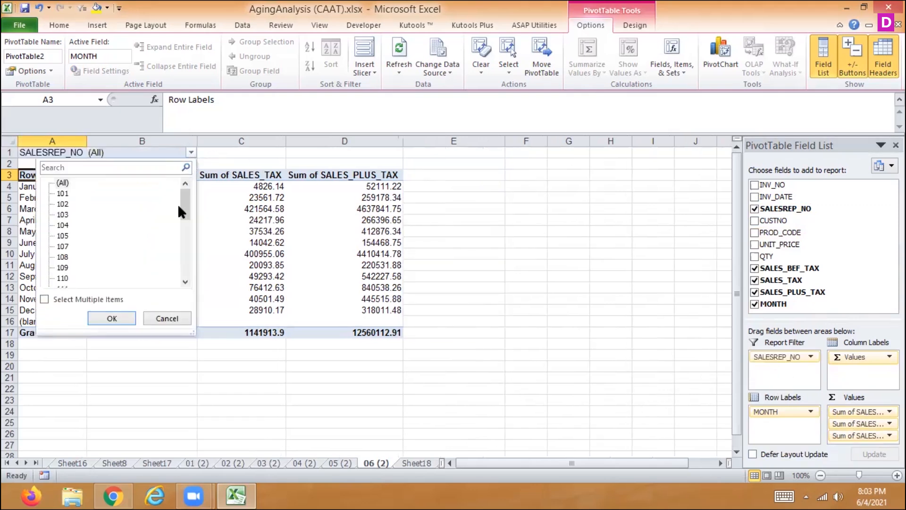
left_click_drag(183, 201, 177, 285)
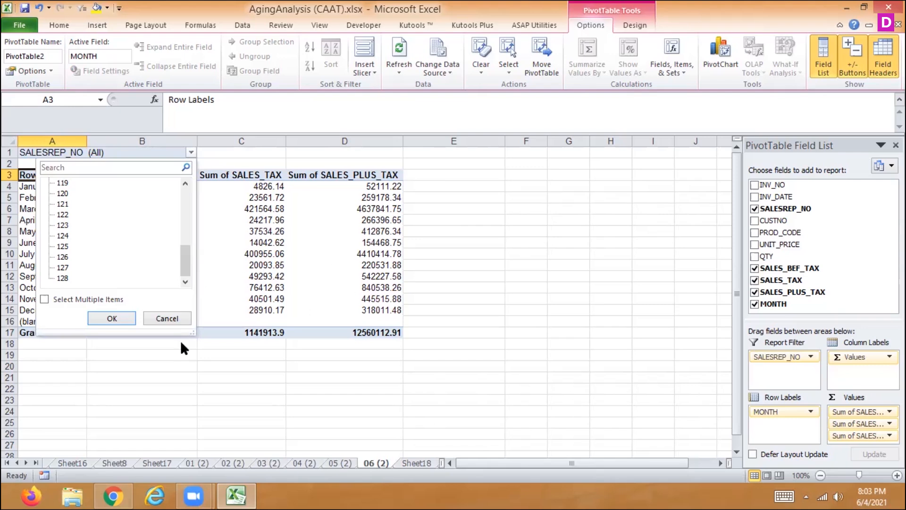
left_click(169, 320)
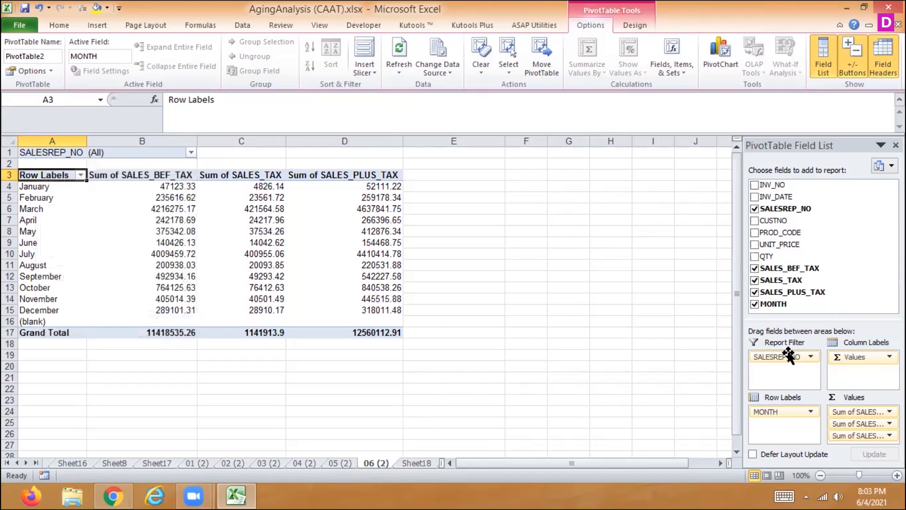
- Remove SALESREP_NO from the report filter of the pivot table on sheet 06 (2)
left_click_drag(789, 351, 884, 243)
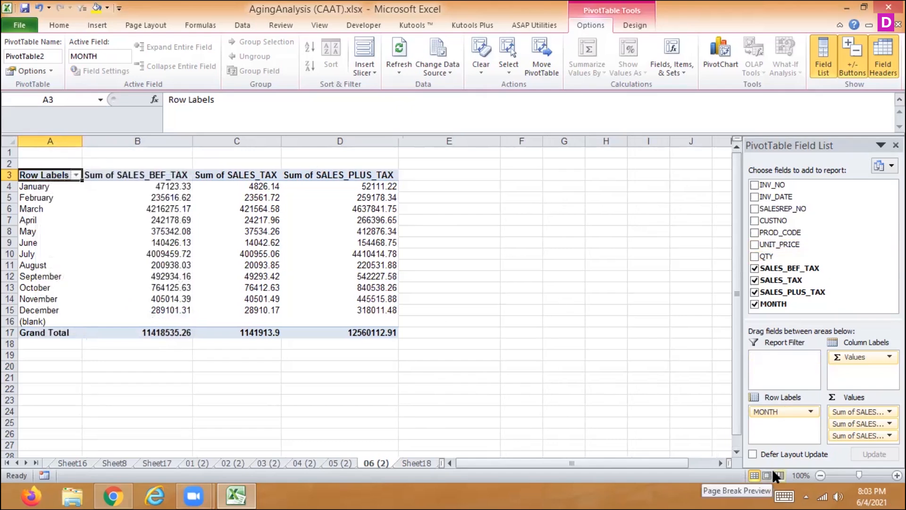
- Insert a PROD_CODE slicer for the pivot table and place it in the empty cells beside the table
left_click(393, 69)
left_click(383, 87)
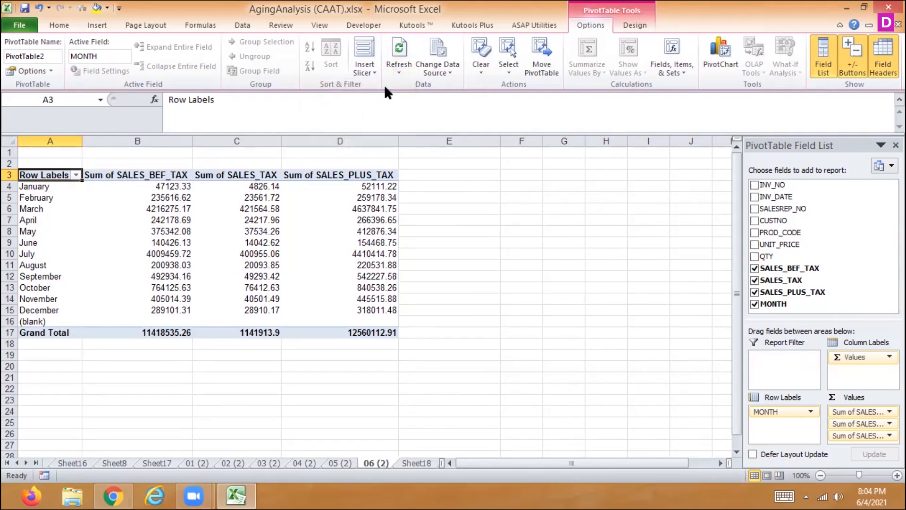
left_click(369, 62)
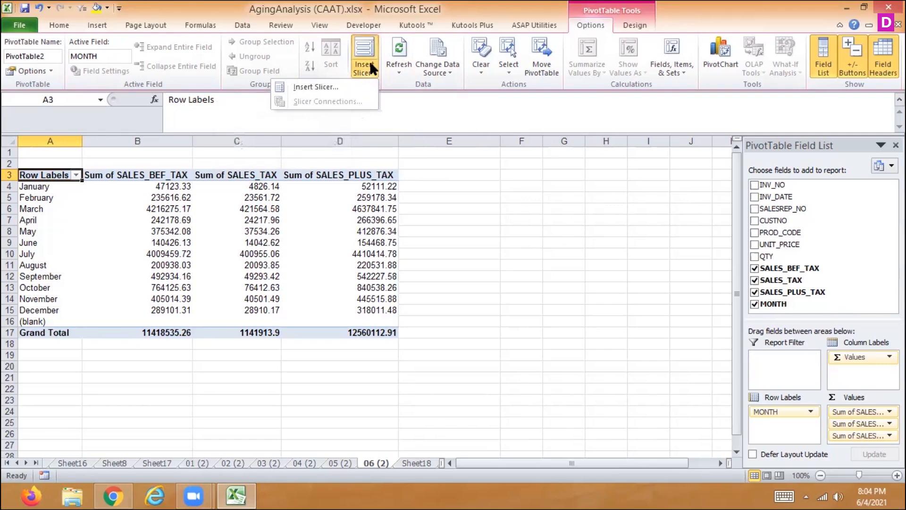
left_click(343, 88)
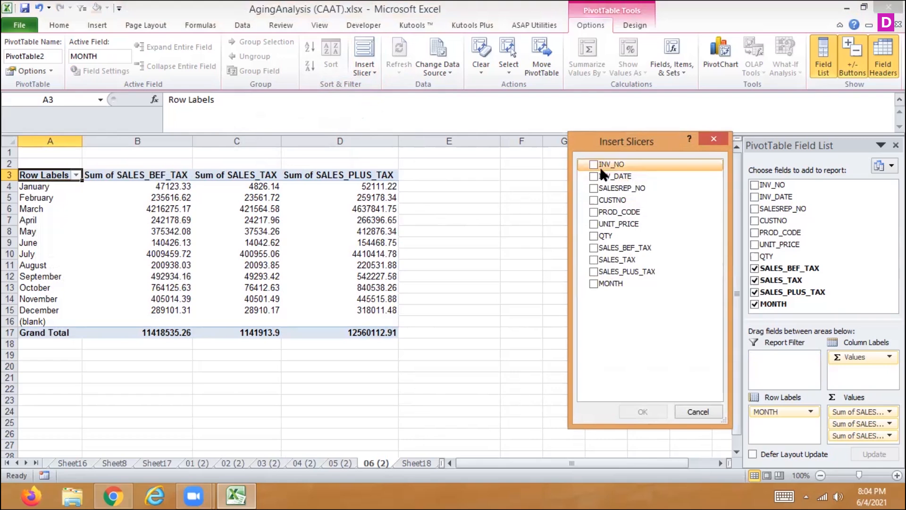
left_click(594, 212)
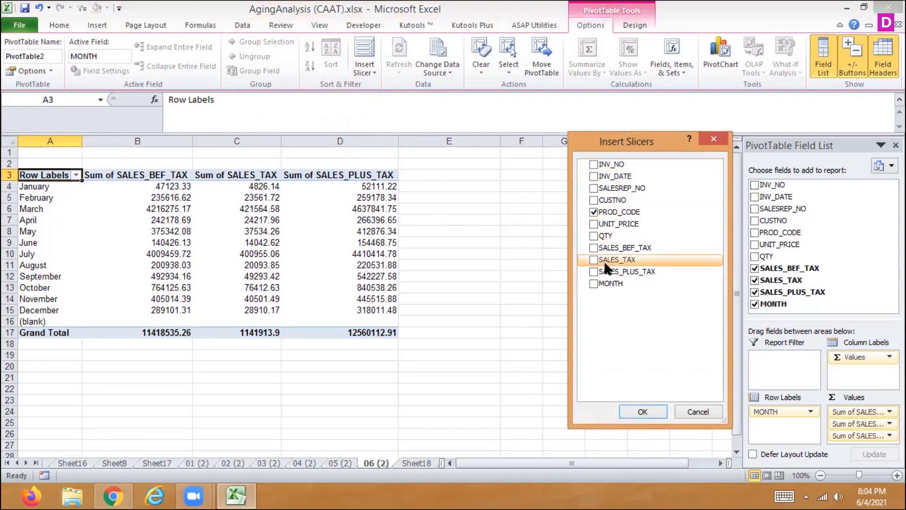
left_click(642, 411)
left_click_drag(365, 225, 525, 184)
- Filter the pivot table by product codes 01, 02, 03 and 04 in turn with the slicer, and clear the filter
left_click(517, 202)
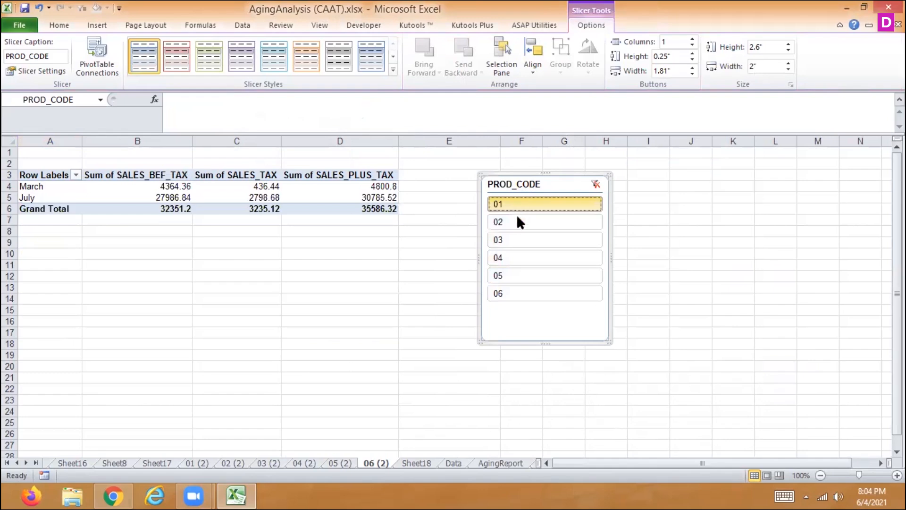
left_click(515, 223)
left_click(512, 237)
left_click(511, 255)
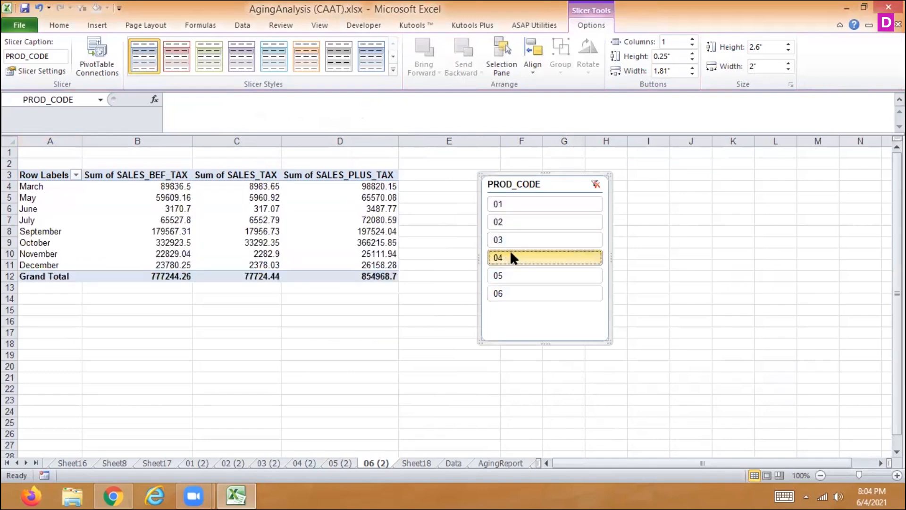
left_click(595, 184)
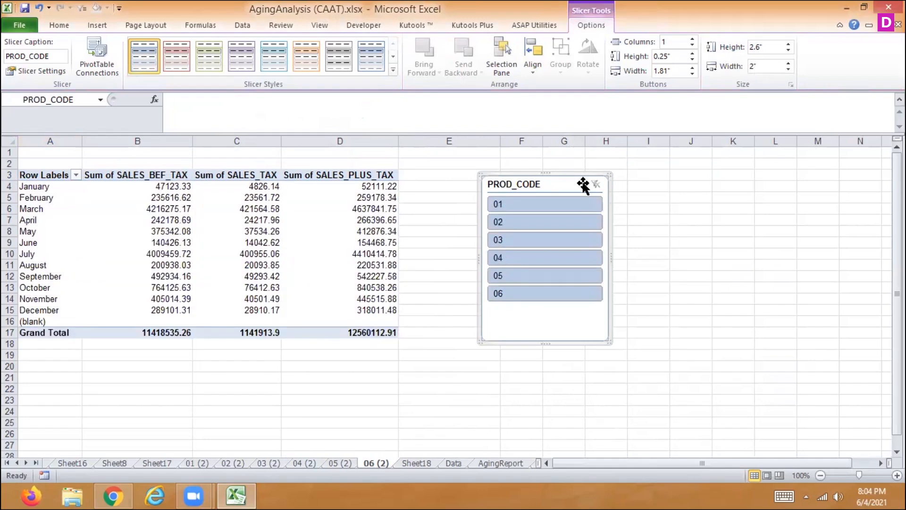
- Remove the PROD_CODE slicer from the sheet
right_click(590, 185)
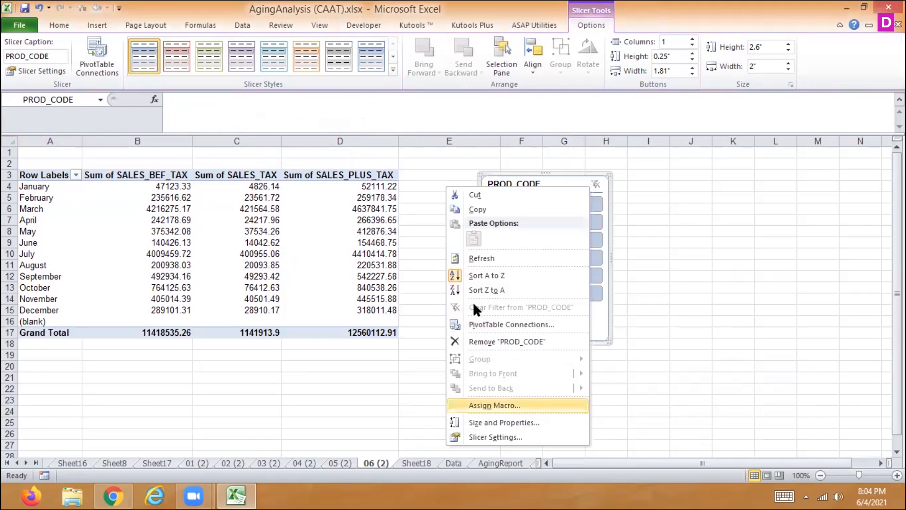
left_click(489, 341)
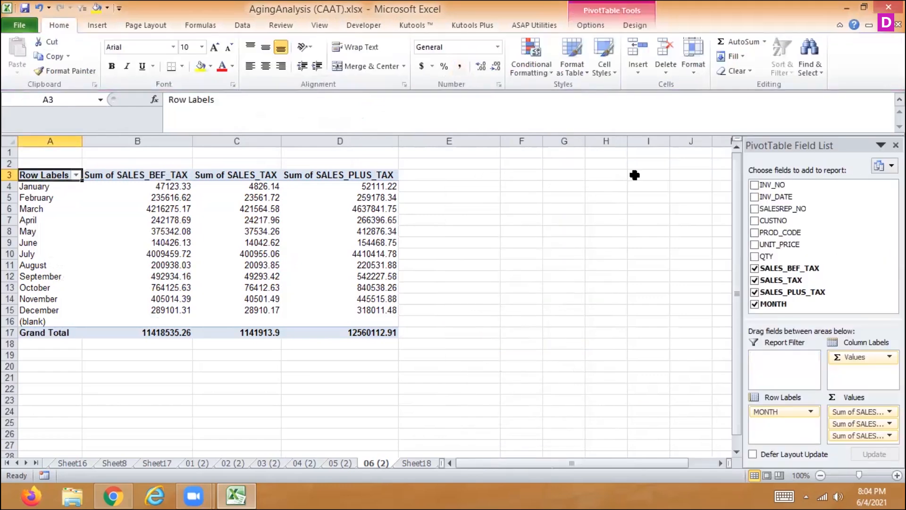
double_click(774, 2)
left_click(865, 5)
- Insert a MONTH slicer for the pivot table and place it in the empty cells beside the table
left_click(590, 25)
left_click(373, 63)
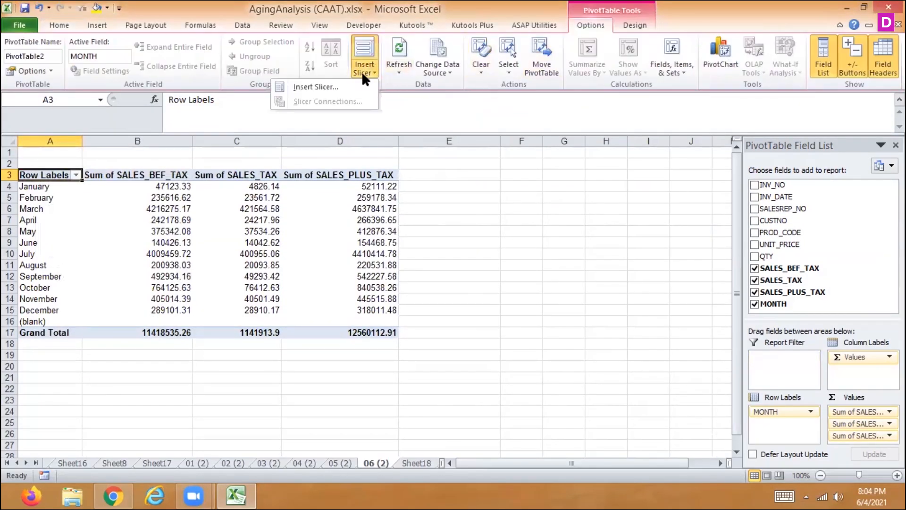
left_click(353, 84)
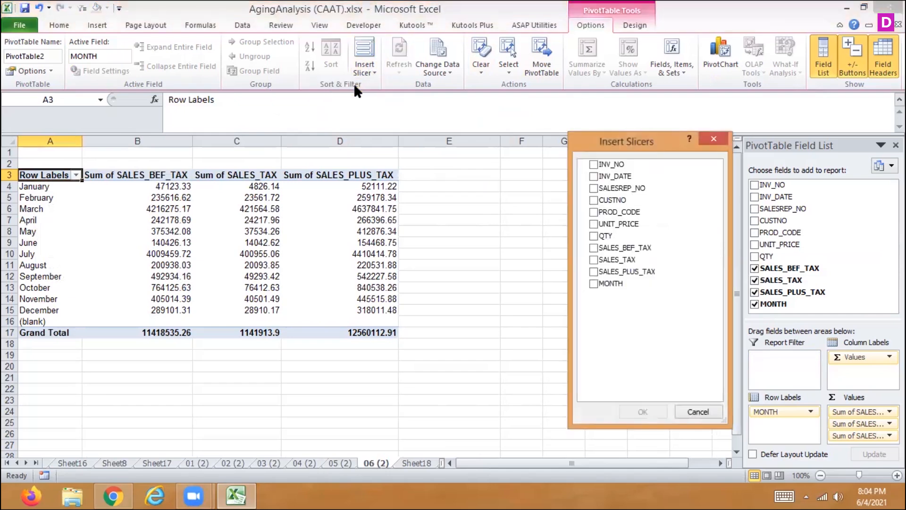
left_click(590, 283)
left_click(643, 412)
left_click_drag(374, 224, 517, 192)
- Try out February, March and May in the MONTH slicer, ending with February, July and August selected together
left_click(520, 229)
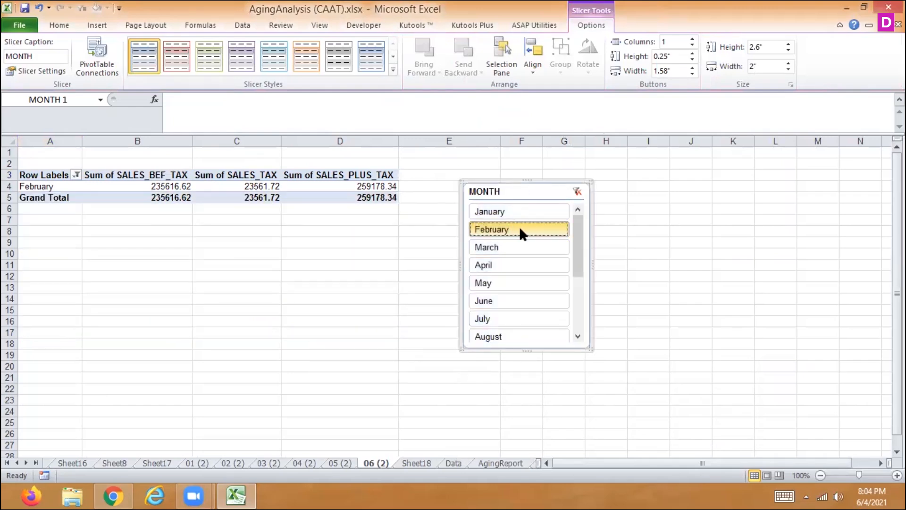
left_click(508, 251, "ctrl")
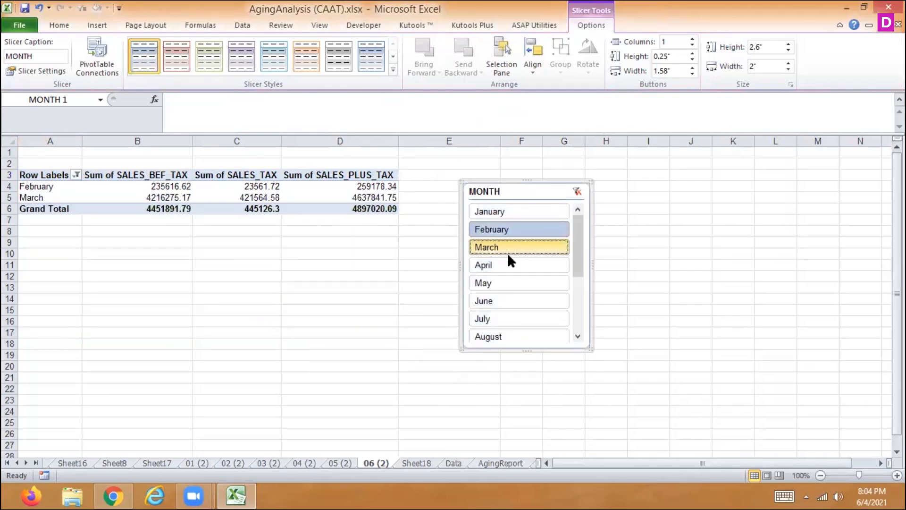
left_click(506, 279)
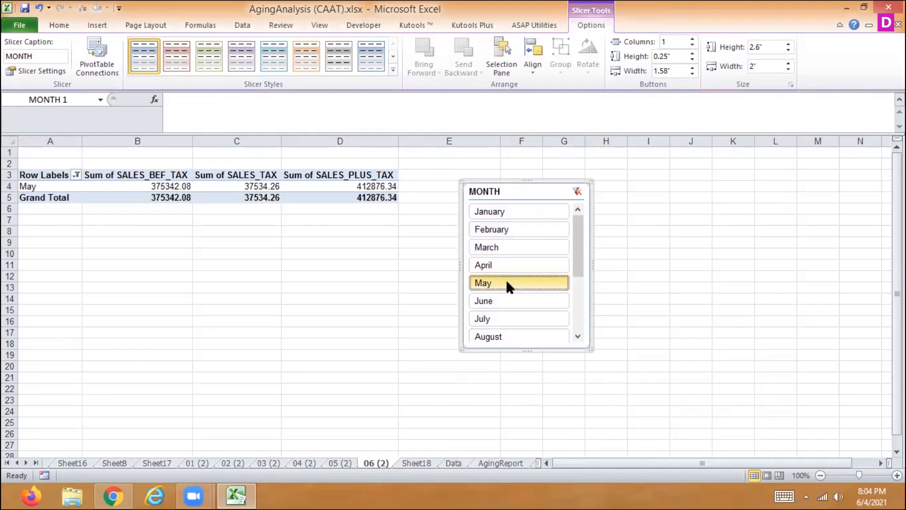
left_click(496, 245, "ctrl")
left_click(492, 227)
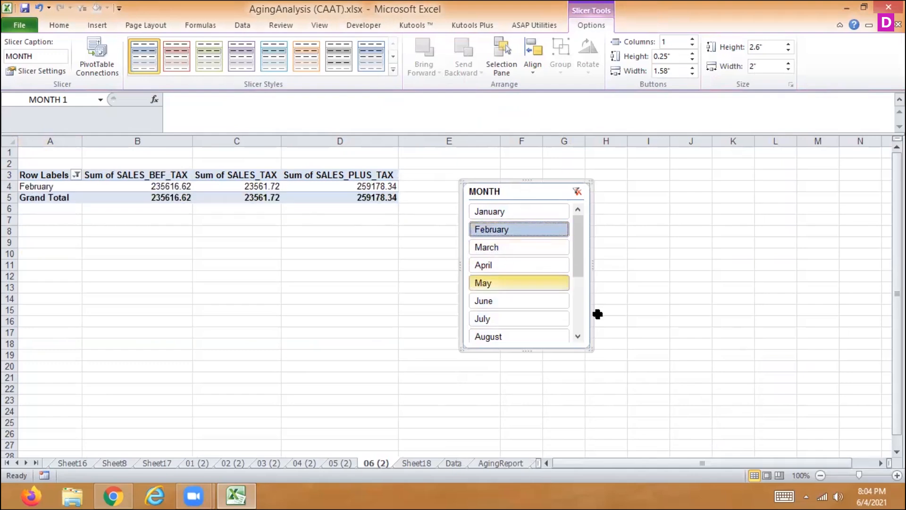
left_click(519, 319, "ctrl")
left_click(515, 331, "ctrl")
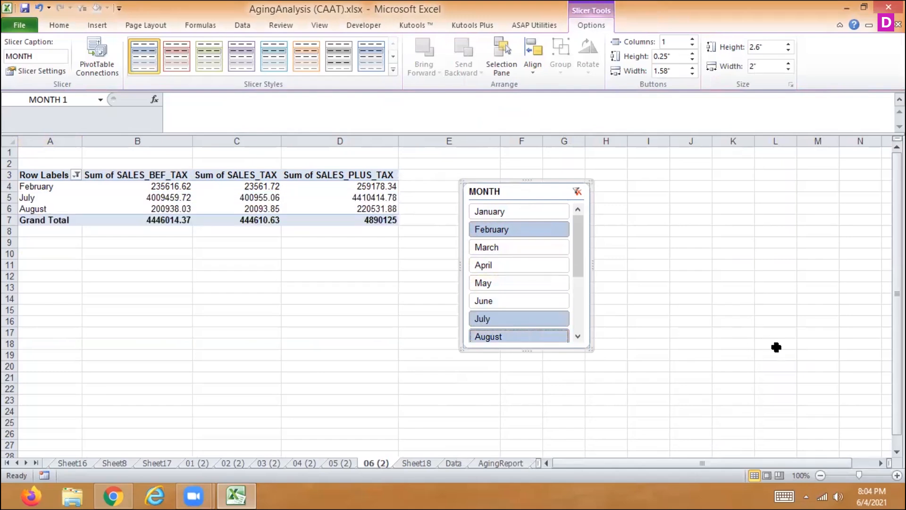
- Apply the dark orange style to the MONTH slicer and a medium orange style with a filled header to the pivot table
left_click(394, 70)
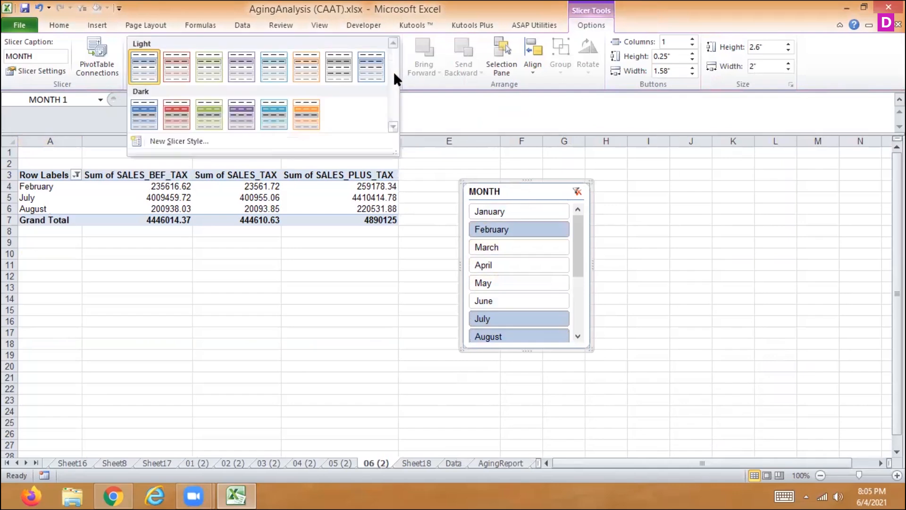
left_click(305, 117)
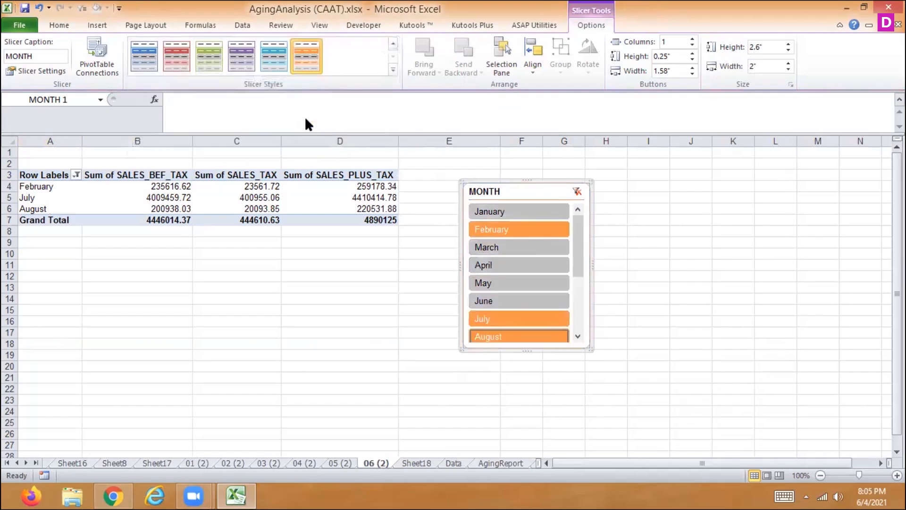
left_click(333, 195)
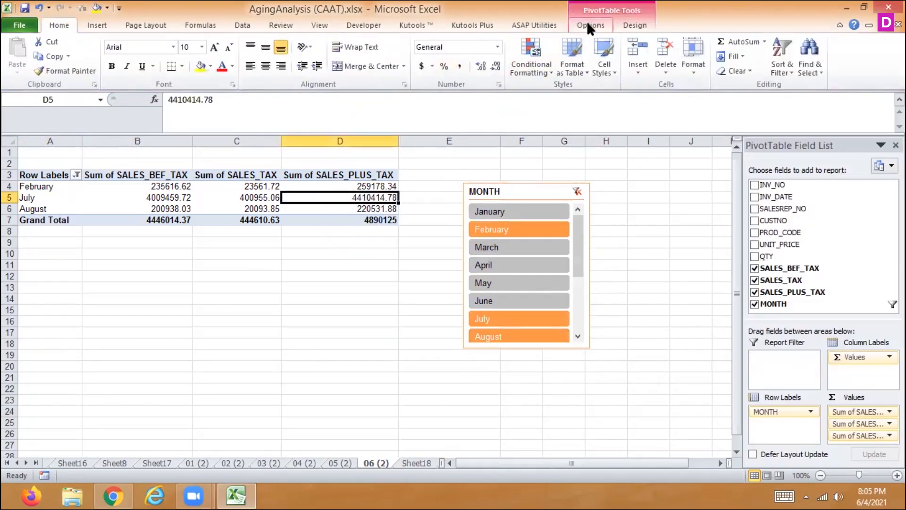
left_click(635, 25)
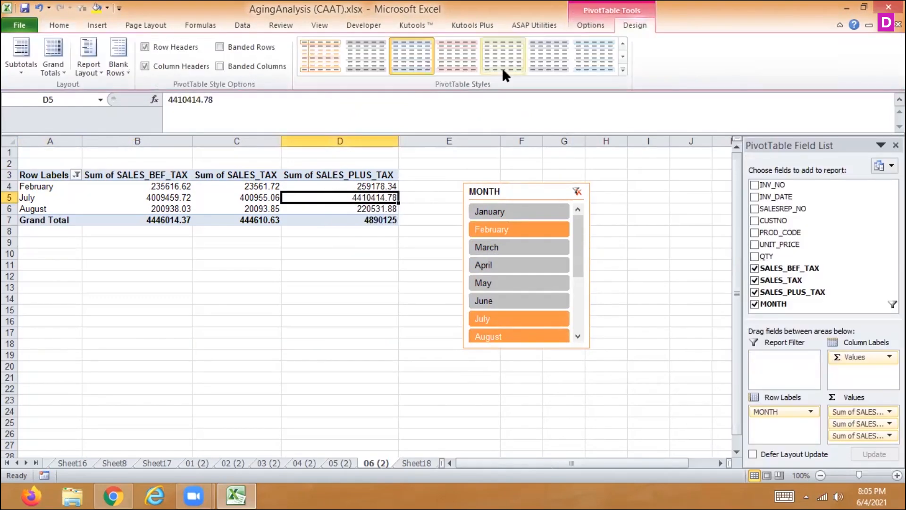
left_click(622, 69)
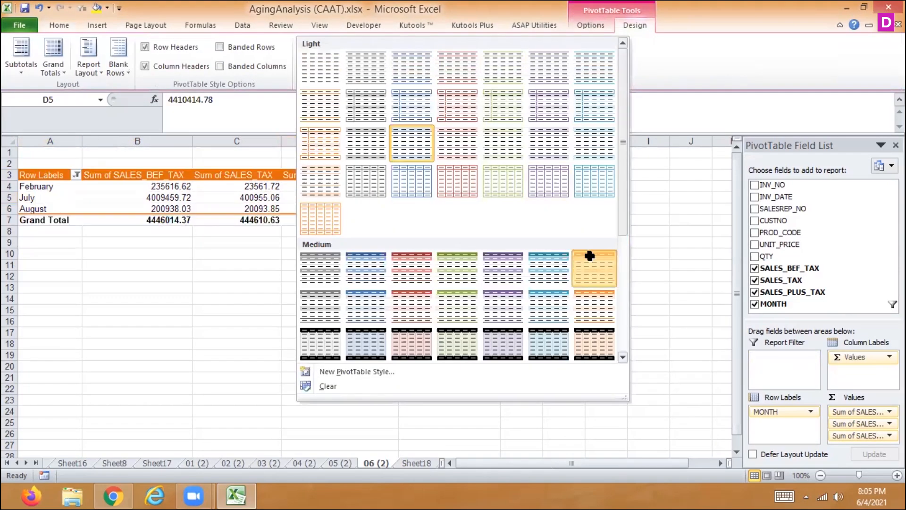
left_click(590, 254)
- Filter the pivot table by single months with the MONTH slicer, ending with February, March and April selected together
left_click(516, 249)
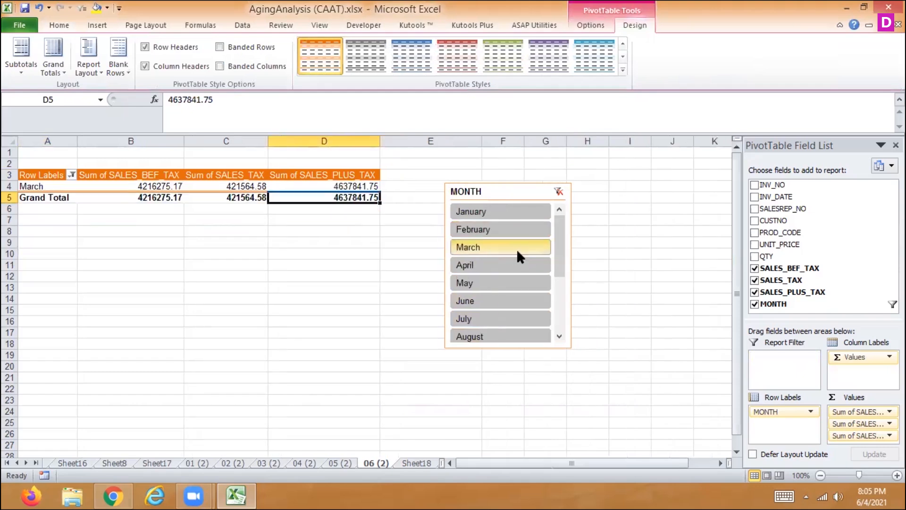
left_click(509, 298)
left_click(499, 276, "ctrl")
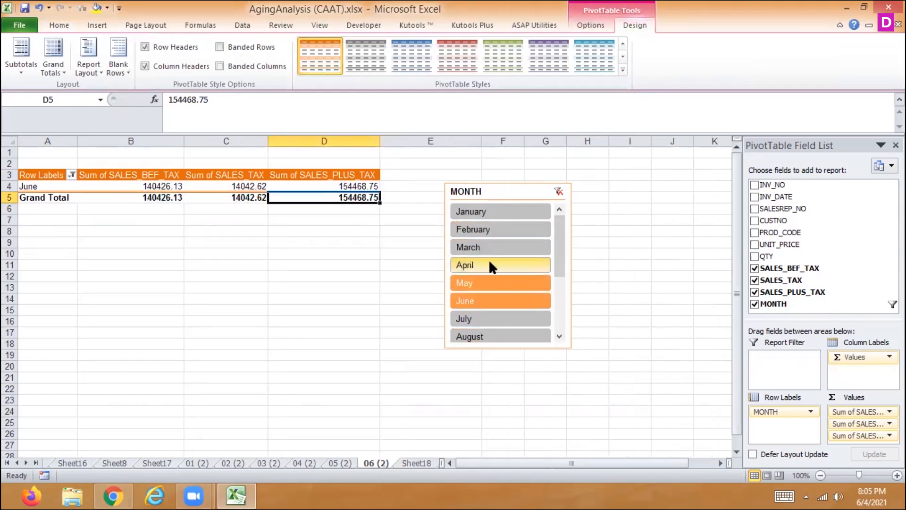
left_click(488, 259)
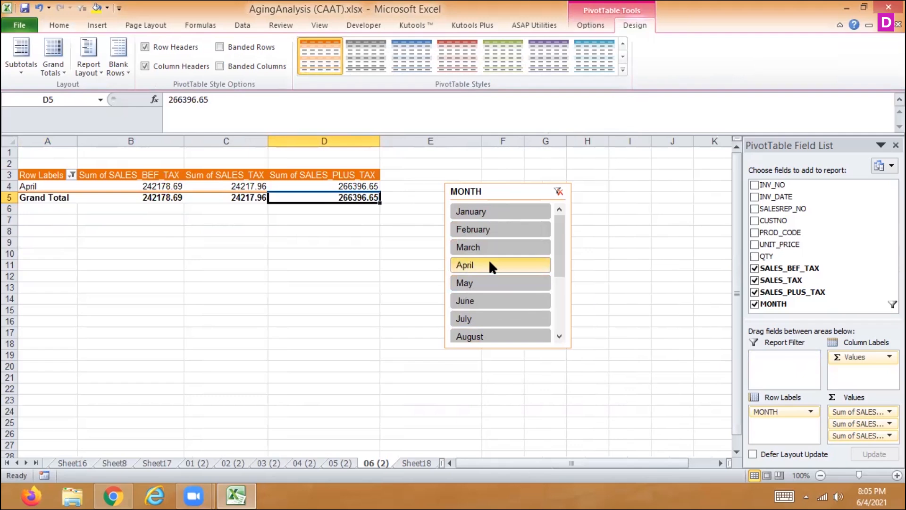
left_click(485, 246, "ctrl")
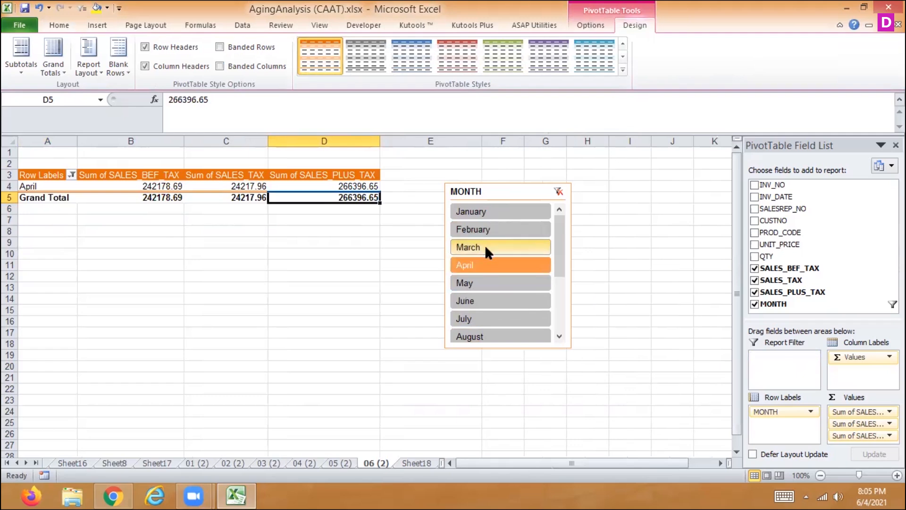
left_click(485, 230, "ctrl")
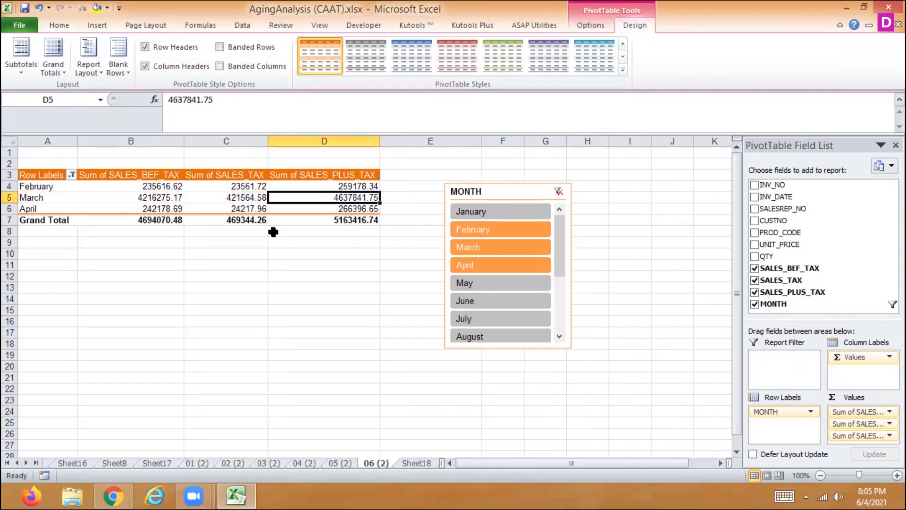
- Change the MONTH slicer's header caption to AGING in its slicer settings, keeping the header displayed
right_click(510, 193)
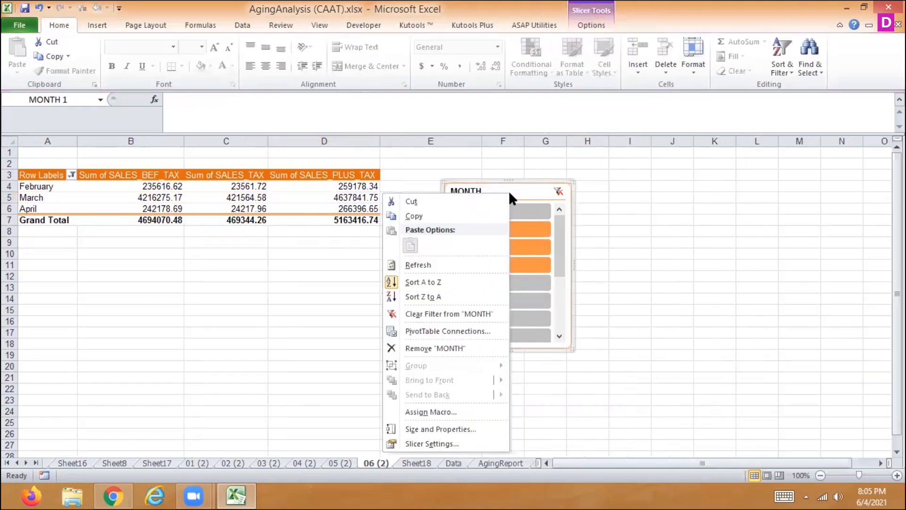
left_click(436, 443)
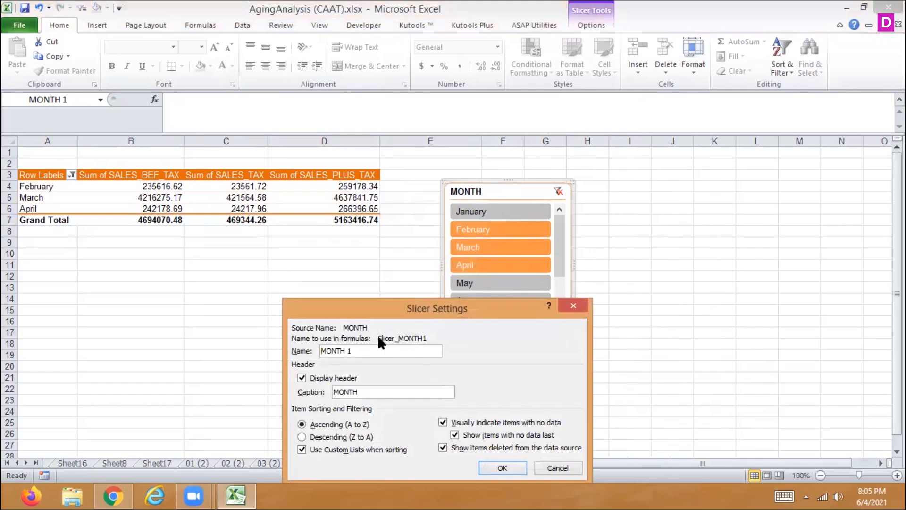
left_click_drag(382, 305, 244, 270)
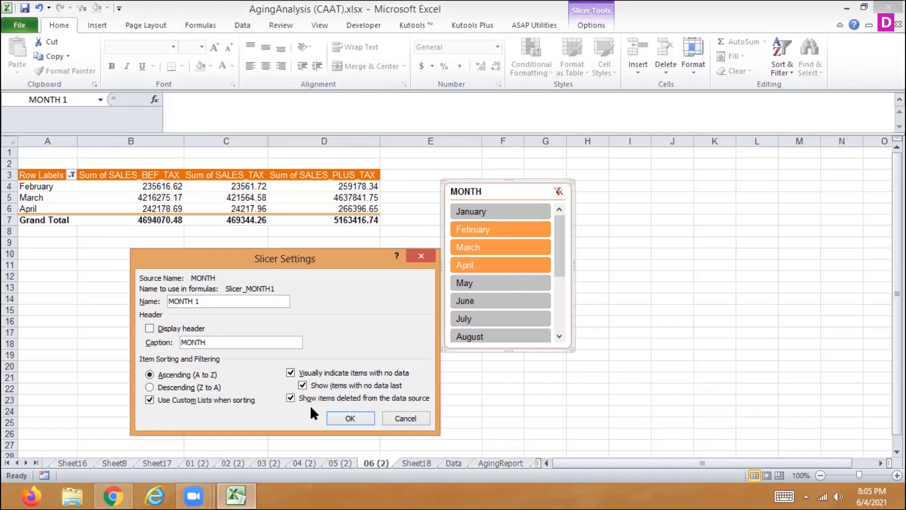
left_click(149, 328)
left_click_drag(240, 344, 171, 326)
type("aging")
key("BackSpace")
key("BackSpace")
key("BackSpace")
key("BackSpace")
key("BackSpace")
type("AGING")
left_click(339, 414)
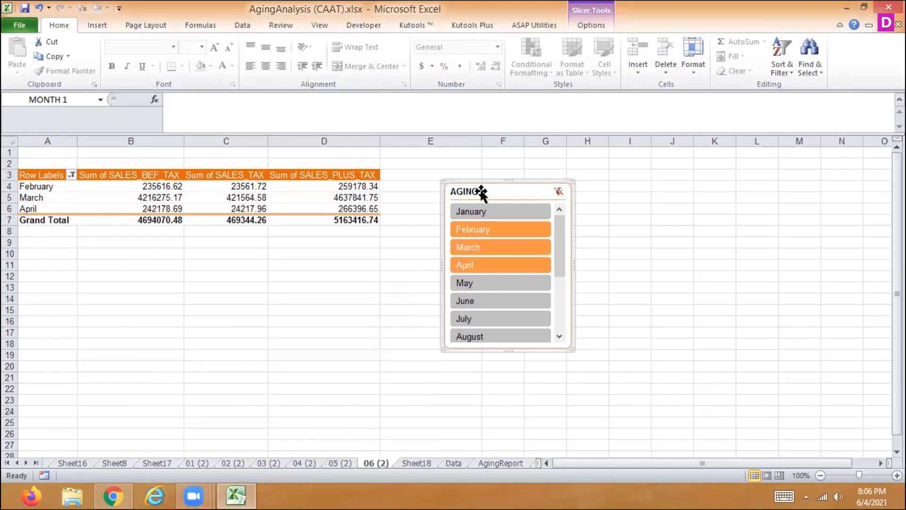
- Arrange the AGING slicer's buttons in 2 columns and resize the slicer to about 2.17" high by 2.04" wide
left_click(592, 25)
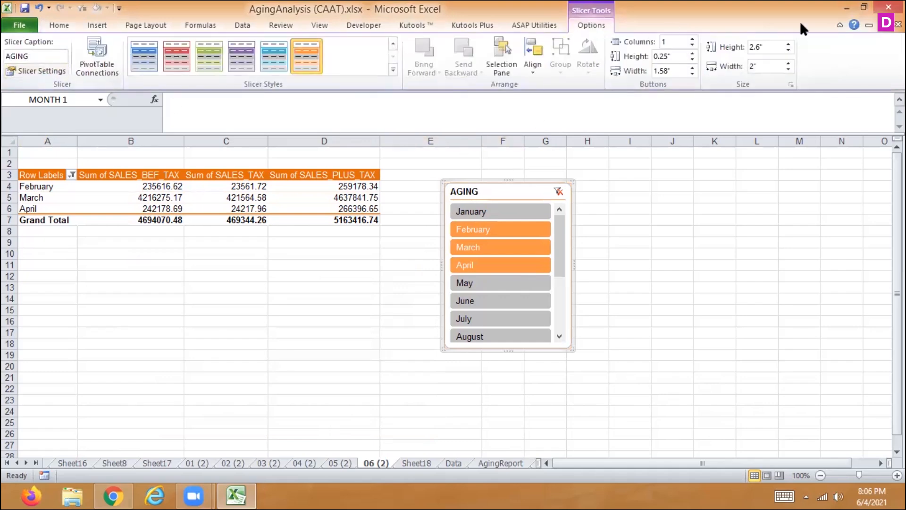
left_click(692, 37)
left_click(692, 38)
left_click(693, 37)
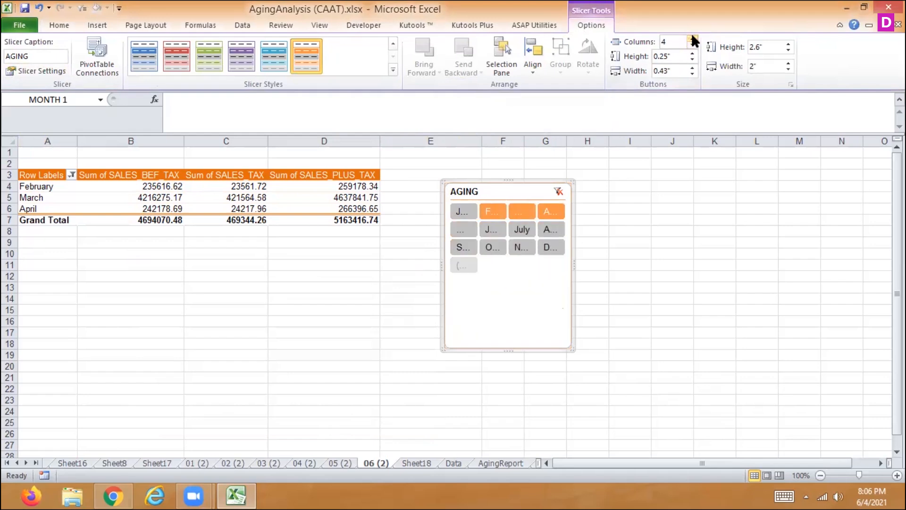
left_click(693, 46)
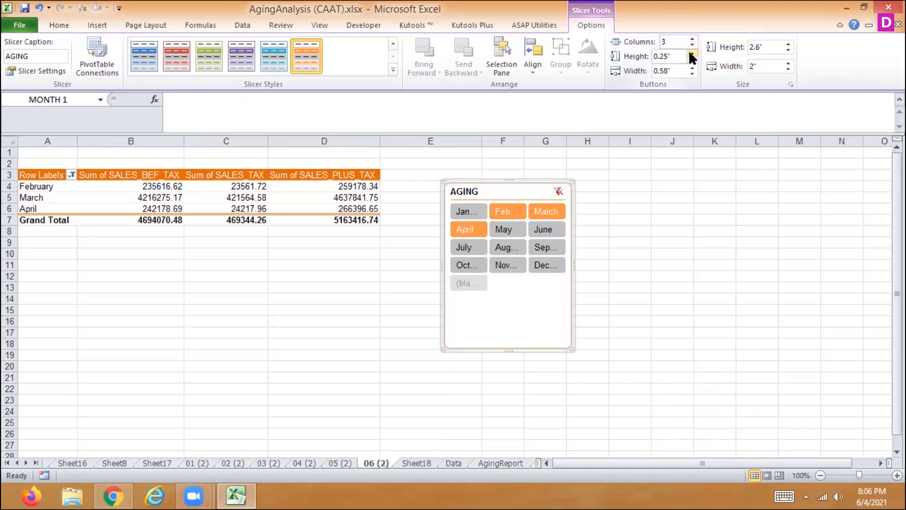
left_click(692, 45)
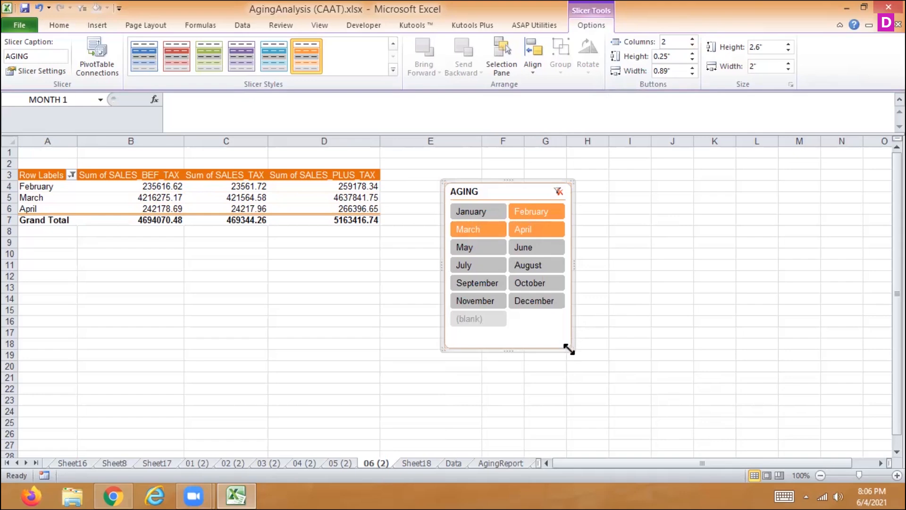
left_click_drag(570, 349, 574, 321)
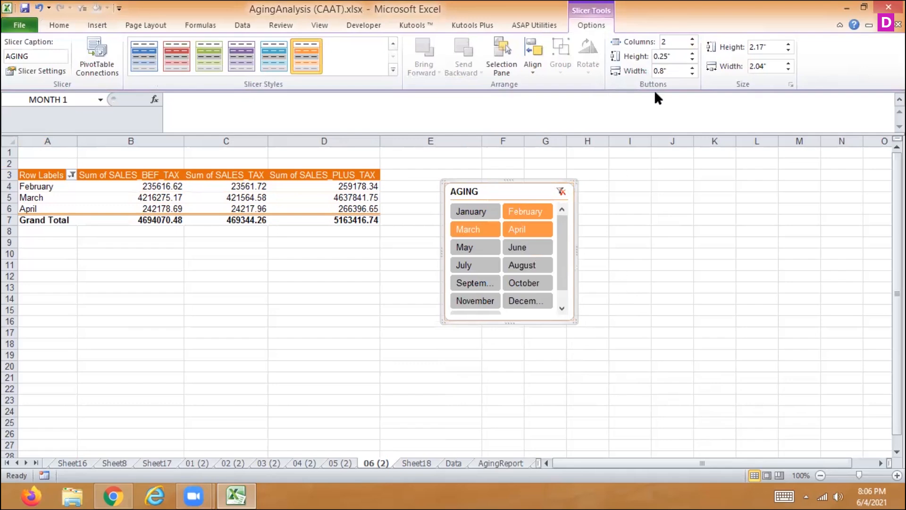
- Set the AGING slicer's button height to 0.2 inches and apply the dark purple slicer style
left_click(692, 60)
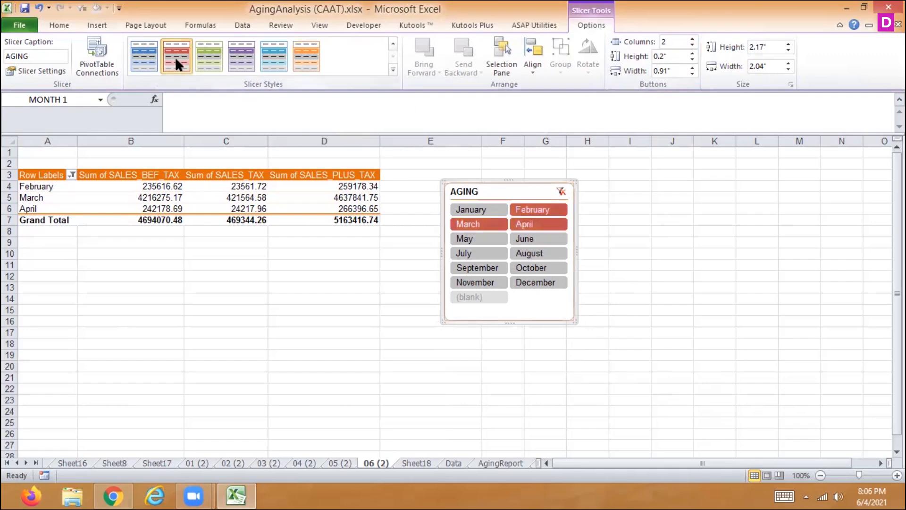
left_click(393, 70)
left_click(427, 98)
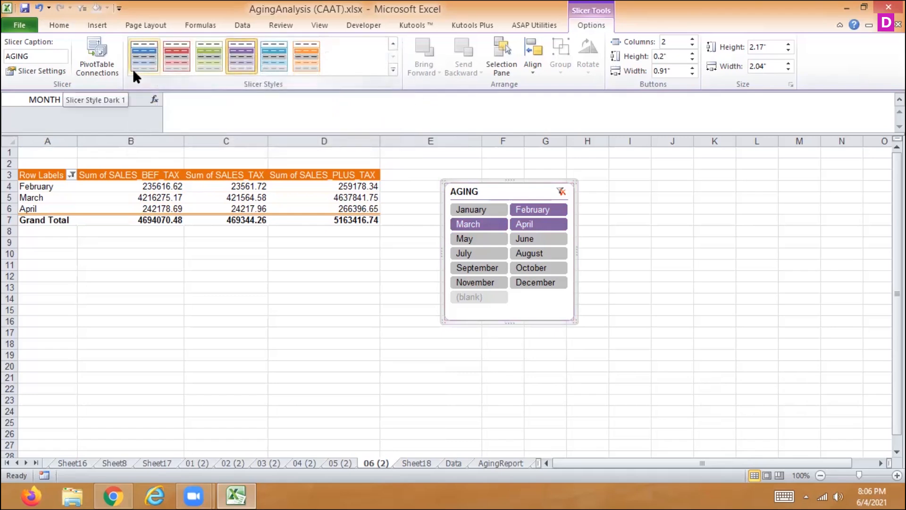
- Sort the AGING slicer's months in descending order (Z to A) and return them to ascending order (A to Z)
left_click(33, 70)
left_click(551, 327)
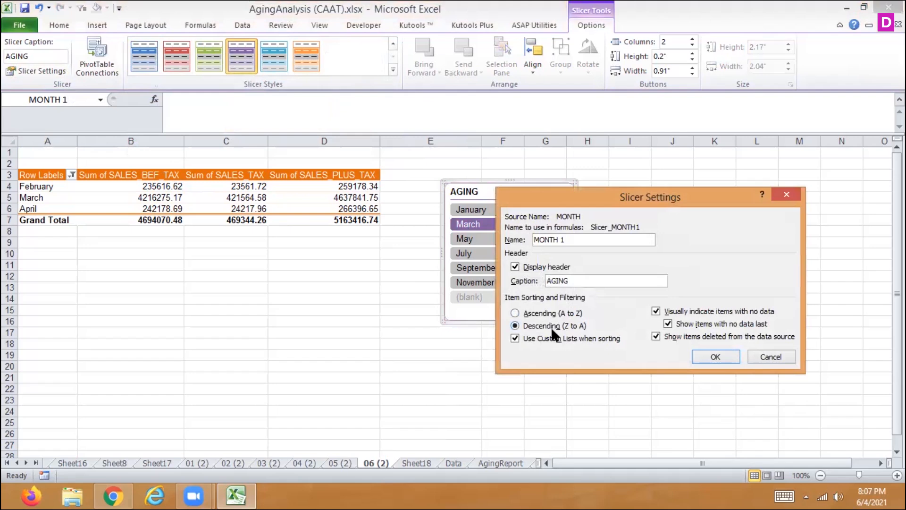
left_click(713, 353)
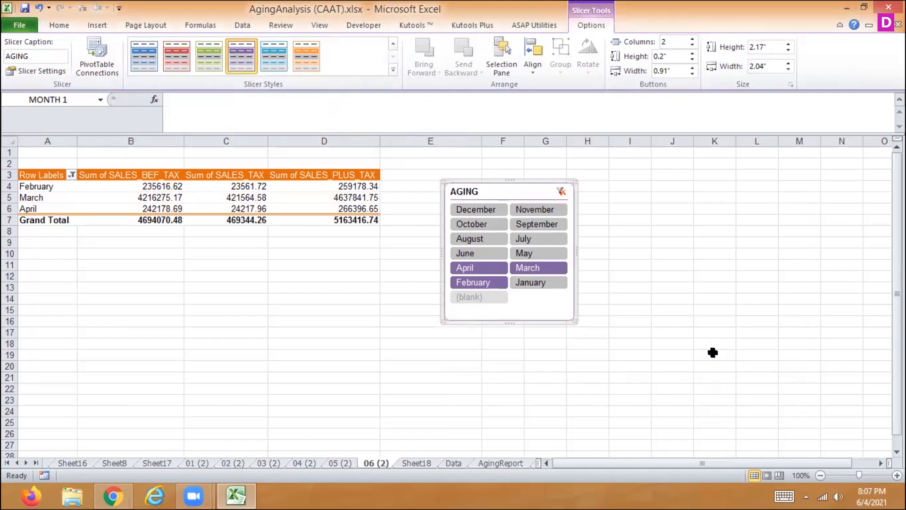
left_click(19, 69)
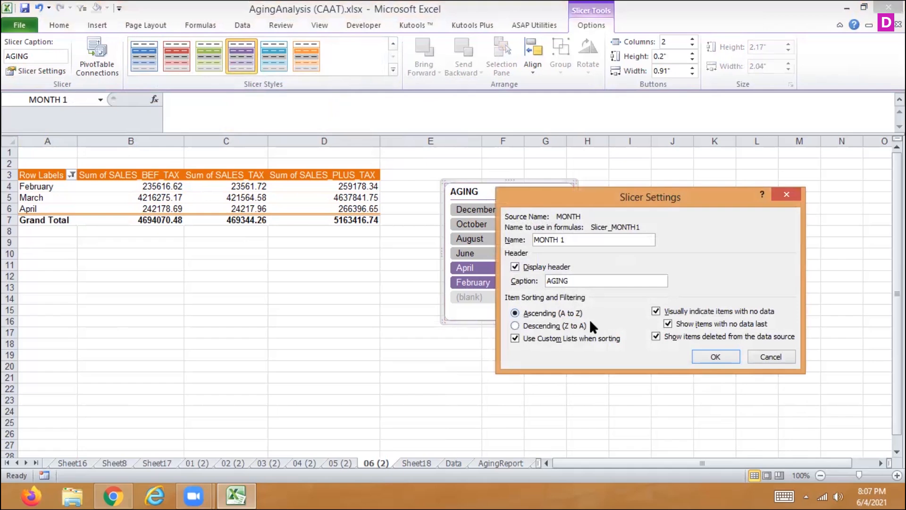
left_click(716, 355)
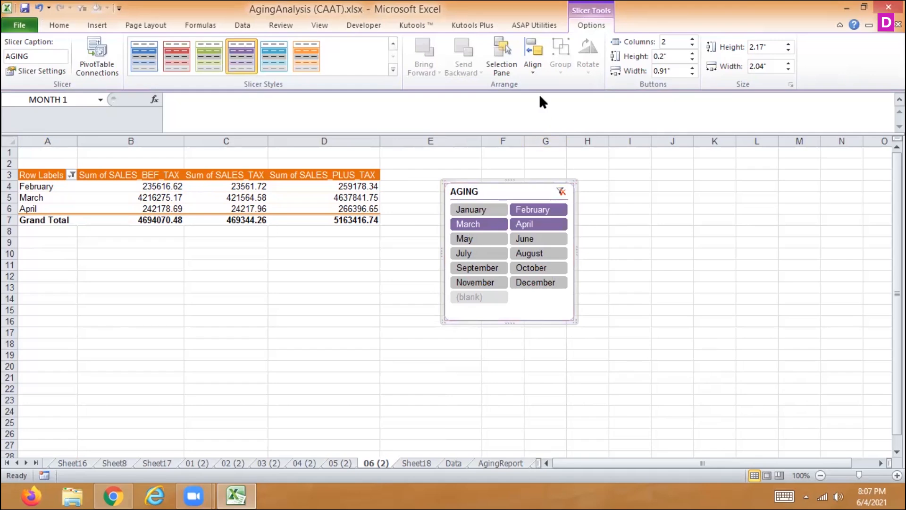
- Hide the worksheet gridlines and show them again
left_click(531, 72)
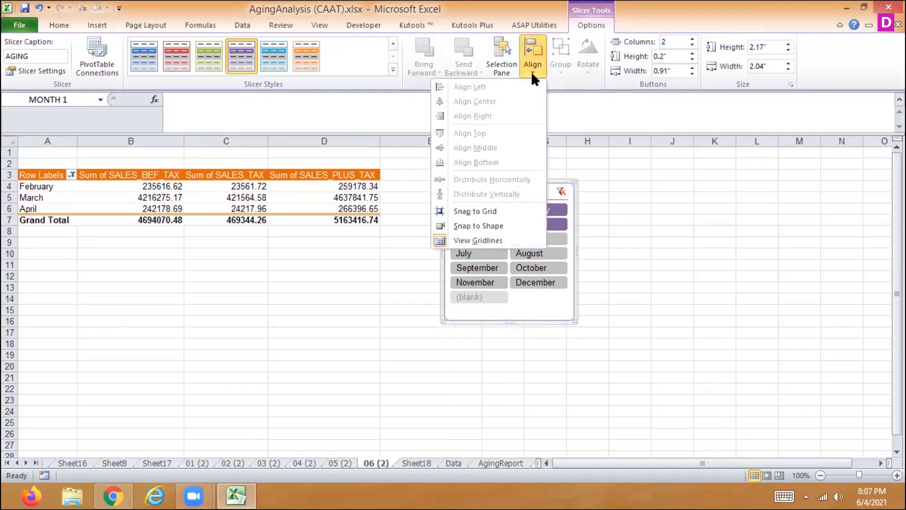
left_click(488, 236)
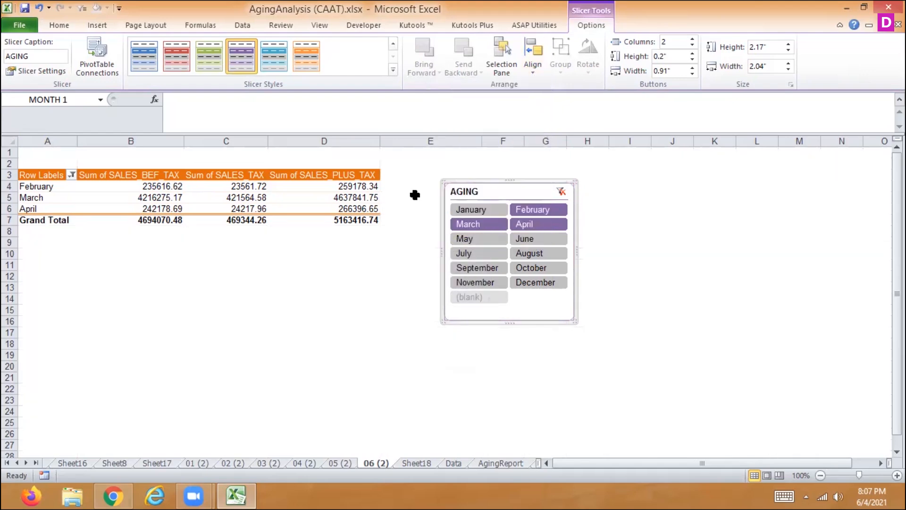
left_click(532, 66)
left_click(488, 237)
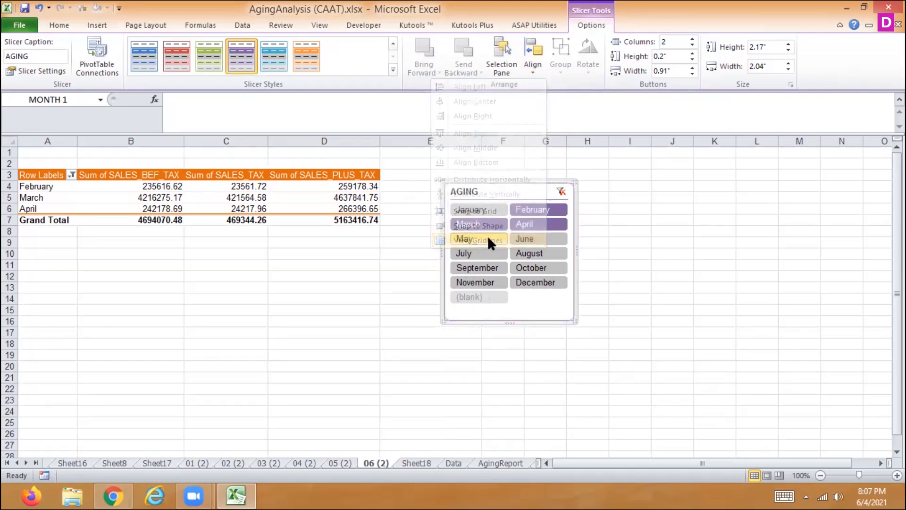
- Enable Snap to Grid and Snap to Shape for the slicer, and hide the worksheet gridlines
left_click(528, 70)
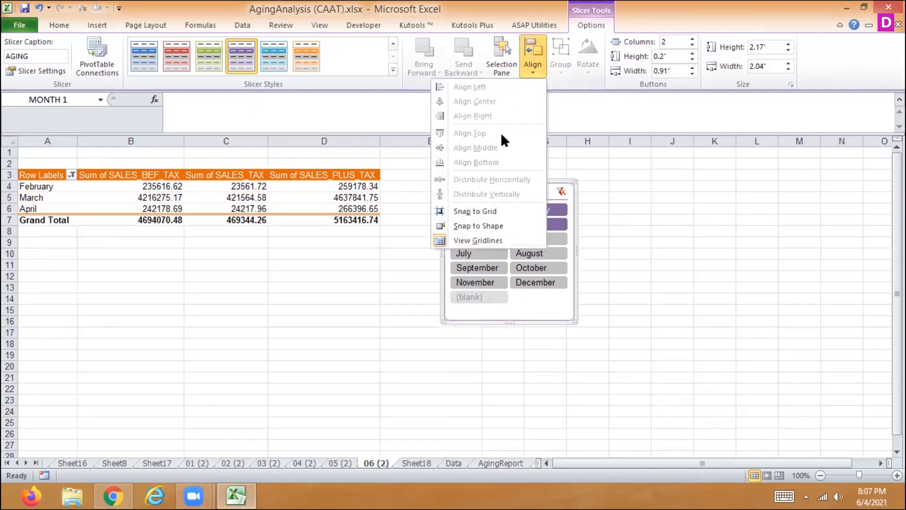
left_click(466, 211)
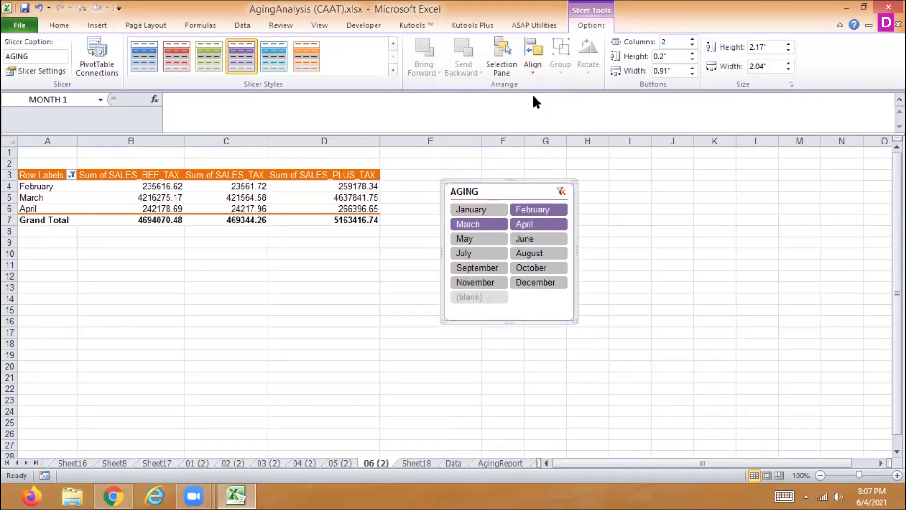
left_click(534, 66)
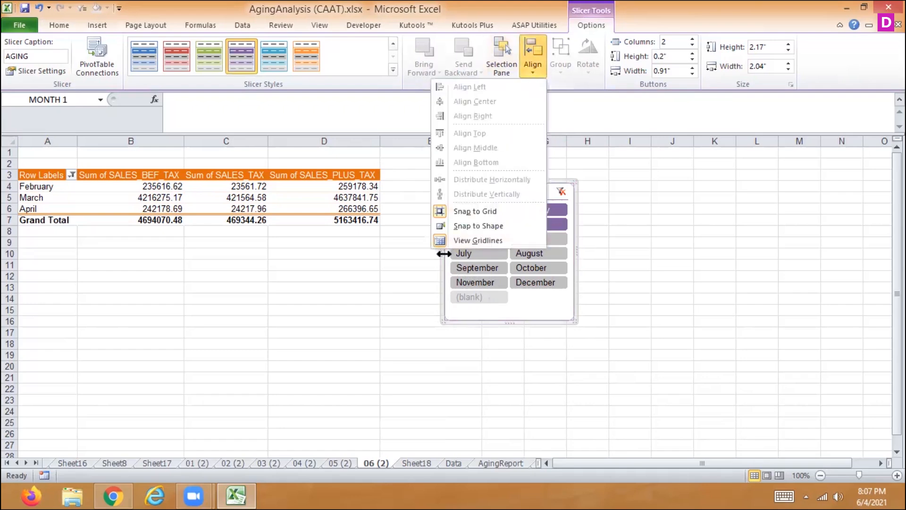
left_click(468, 238)
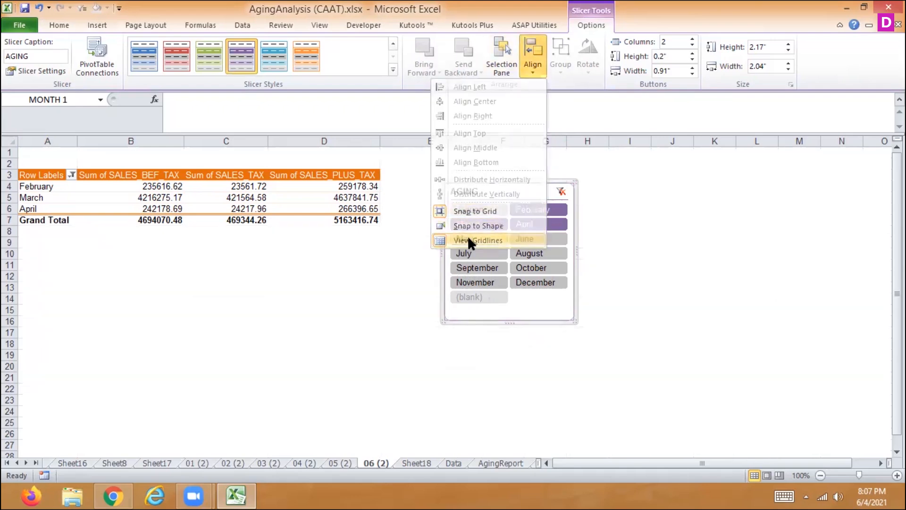
left_click(528, 63)
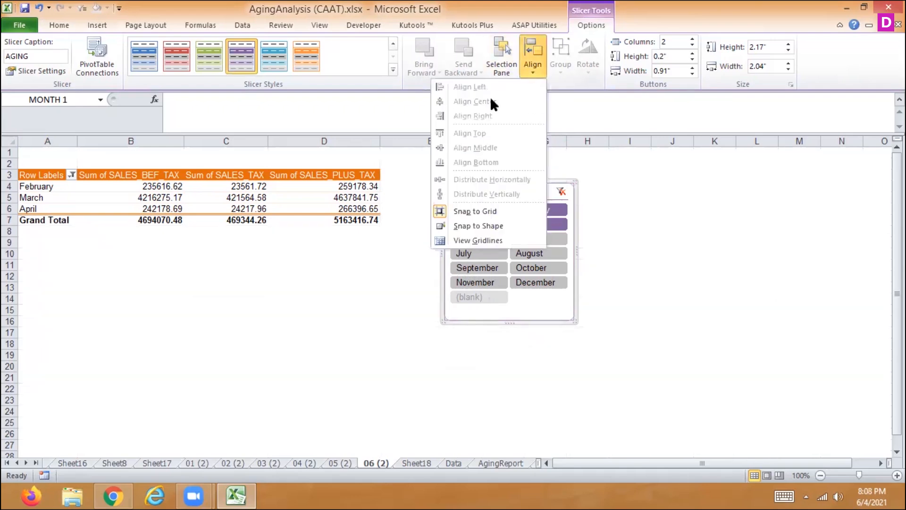
left_click(464, 223)
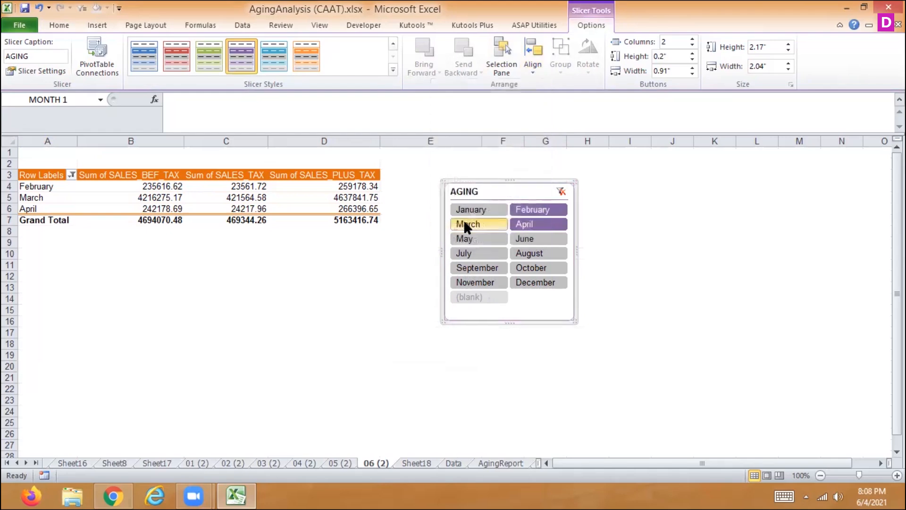
- Hide the AGING slicer from the sheet's list of shapes and show it again
left_click(506, 67)
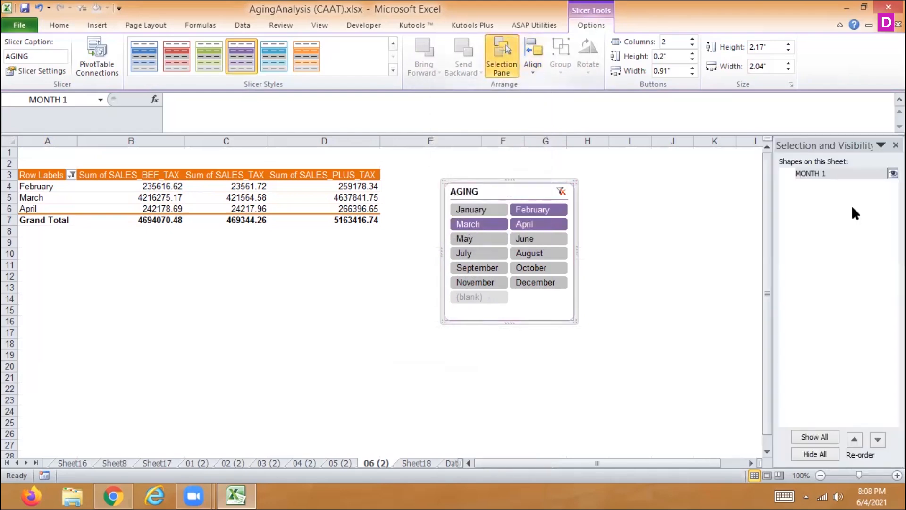
left_click(893, 173)
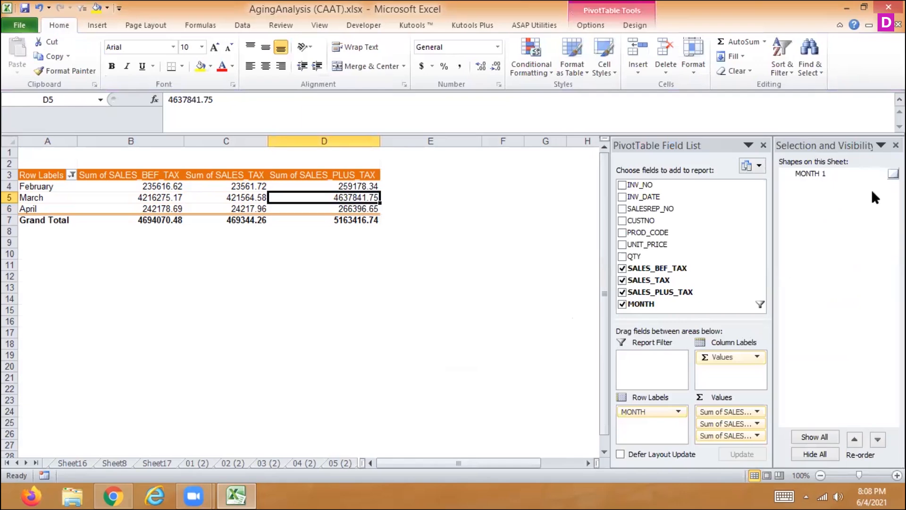
left_click(893, 173)
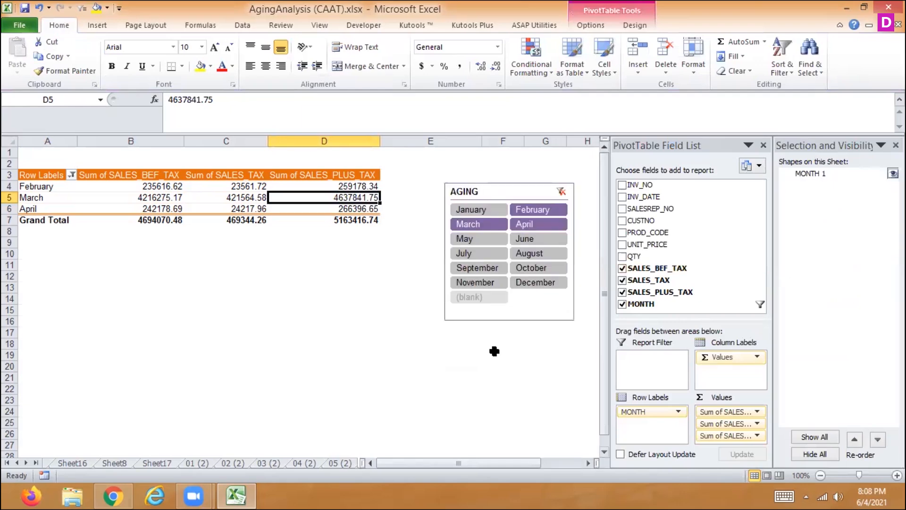
left_click(896, 145)
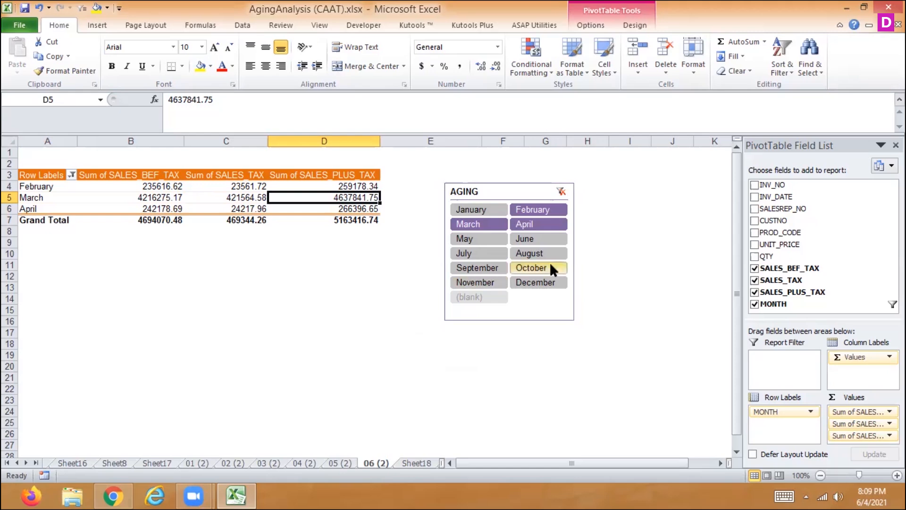
- Clear the AGING slicer's month filter and add UNIT_PRICE as a row field under MONTH in the pivot table
left_click(560, 191)
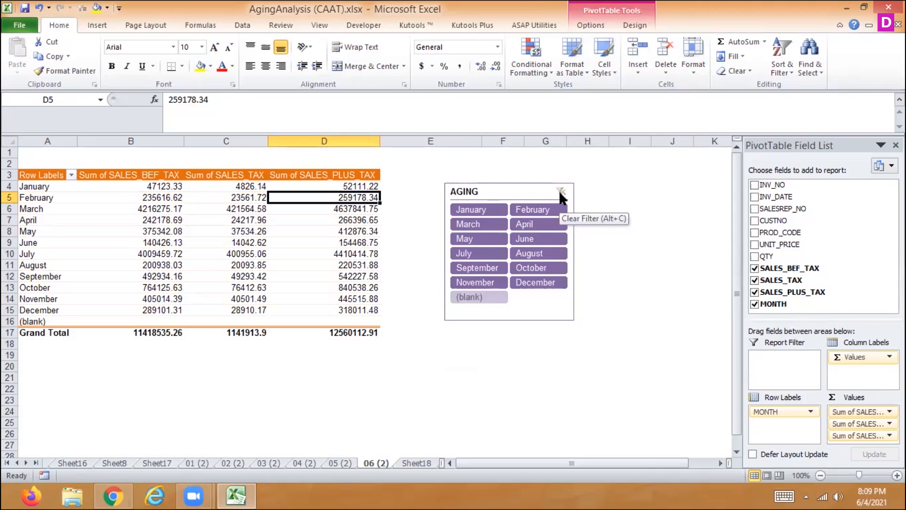
left_click(754, 245)
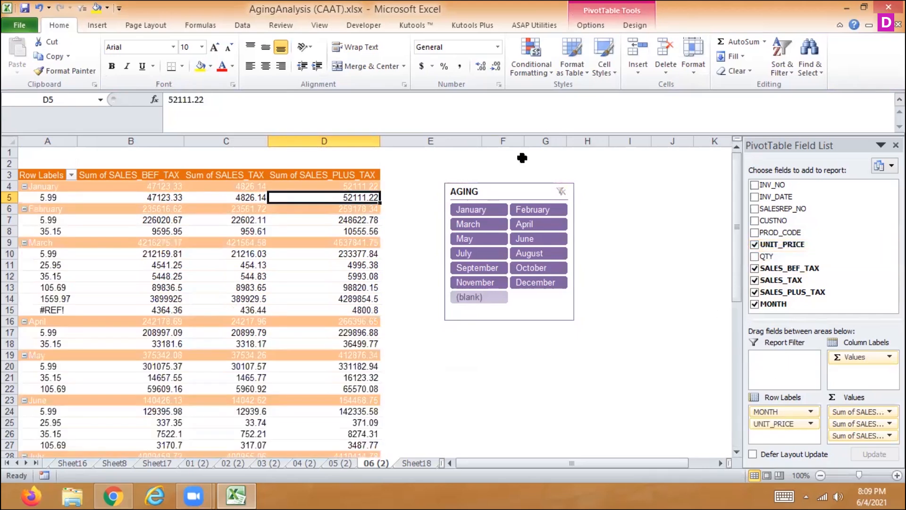
- Insert a slicer for the UNIT_PRICE field and delete it again
left_click(245, 27)
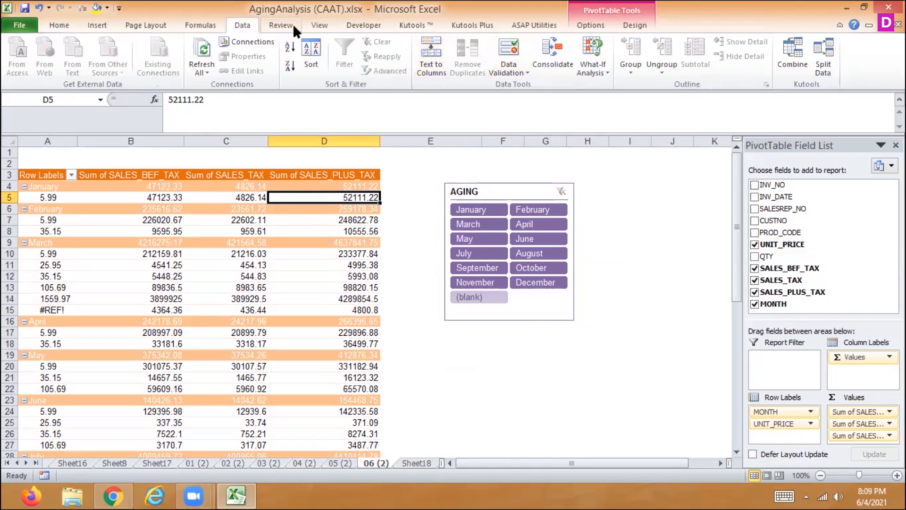
left_click(592, 27)
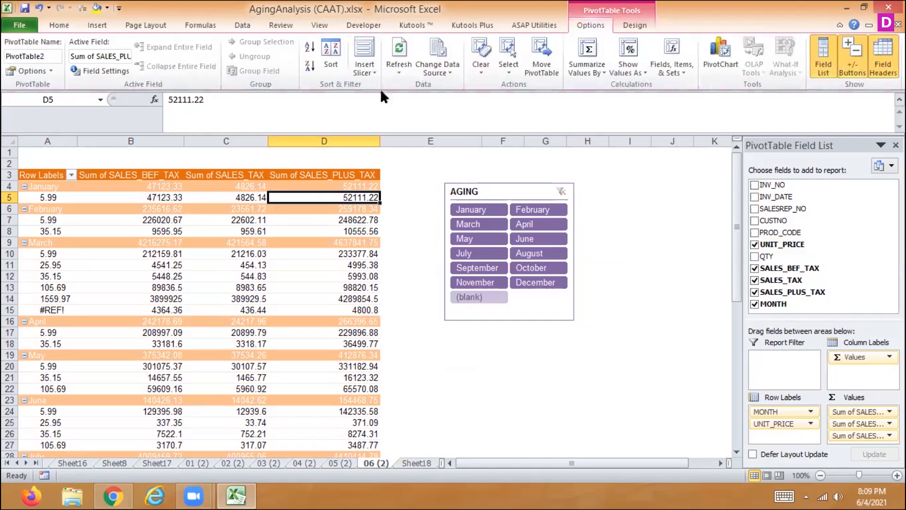
left_click(366, 72)
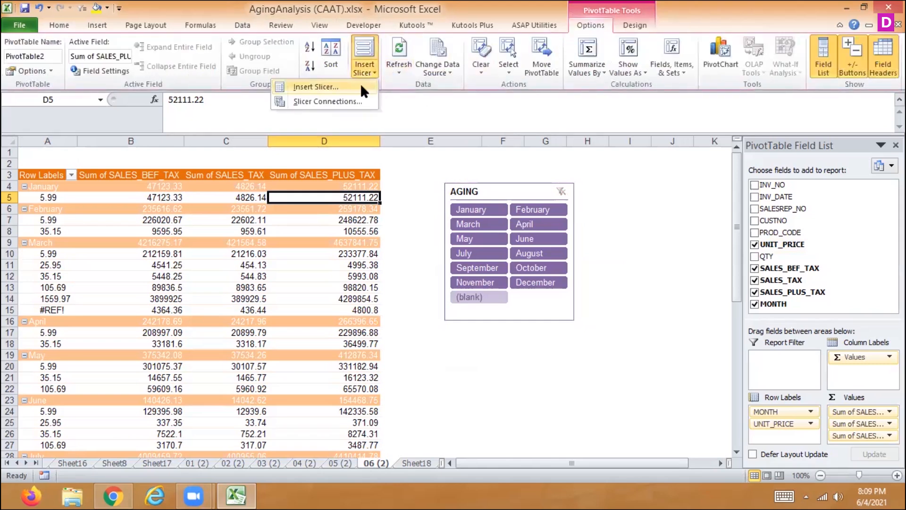
left_click(362, 87)
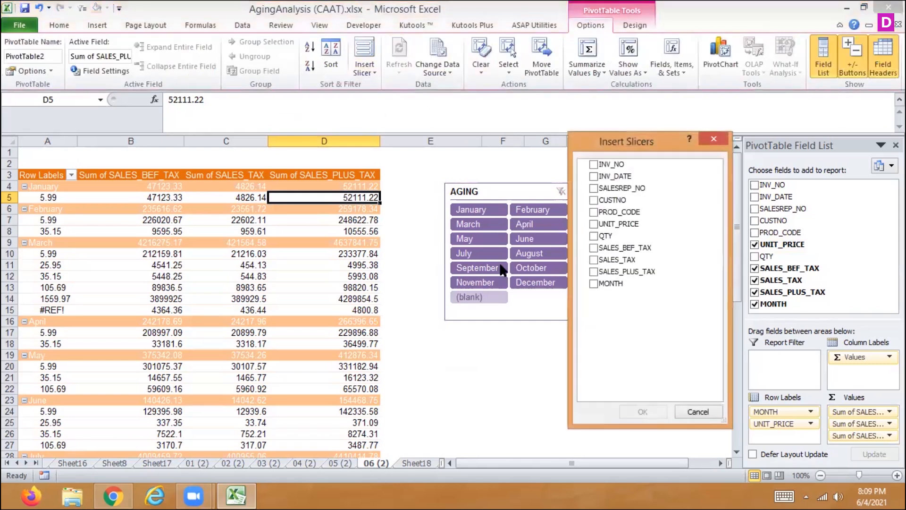
left_click(593, 225)
left_click(644, 412)
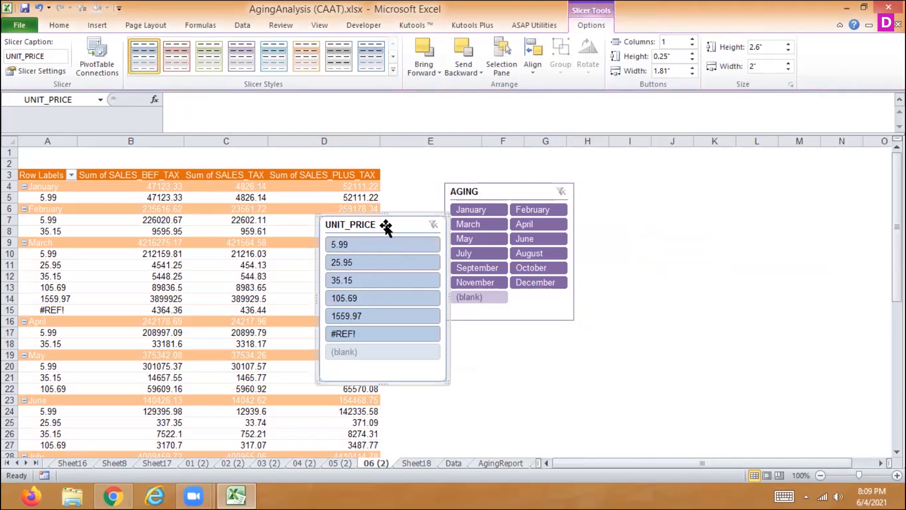
key("Delete")
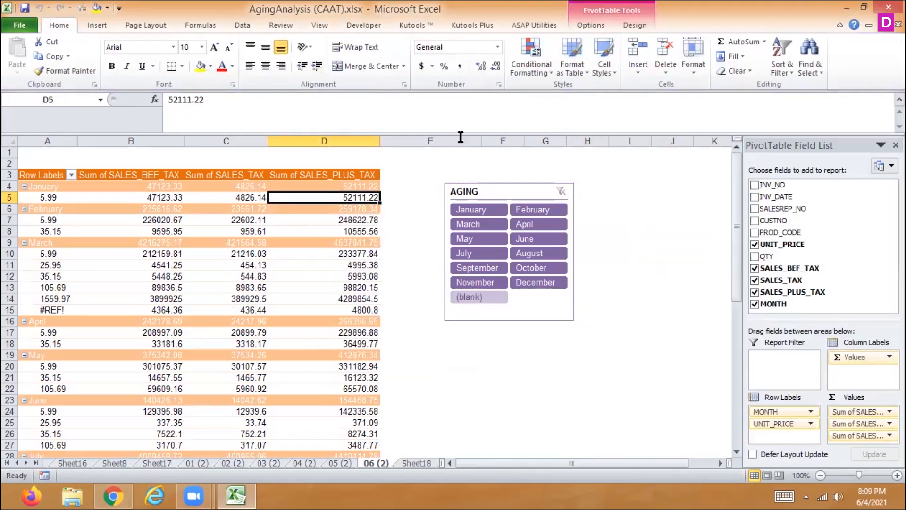
- Insert a slicer for the PROD_CODE field of the pivot table
left_click(355, 230)
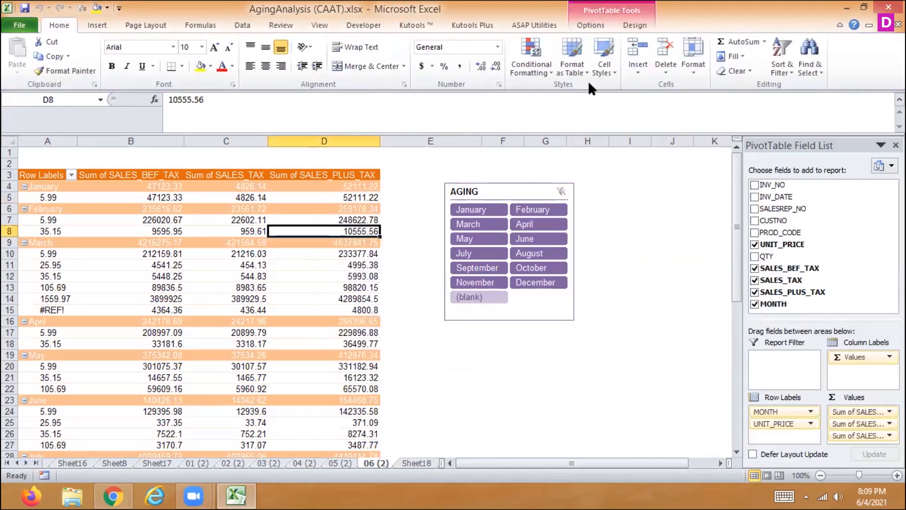
left_click(589, 26)
left_click(364, 61)
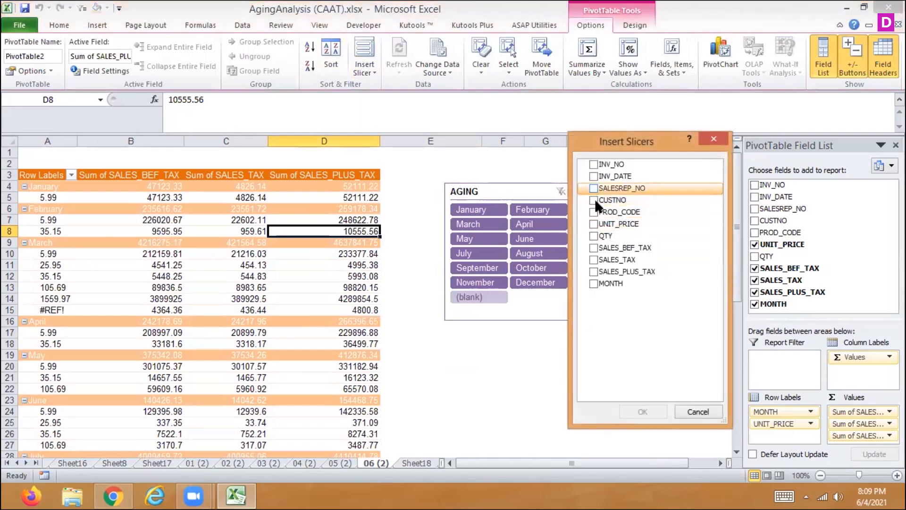
left_click(596, 214)
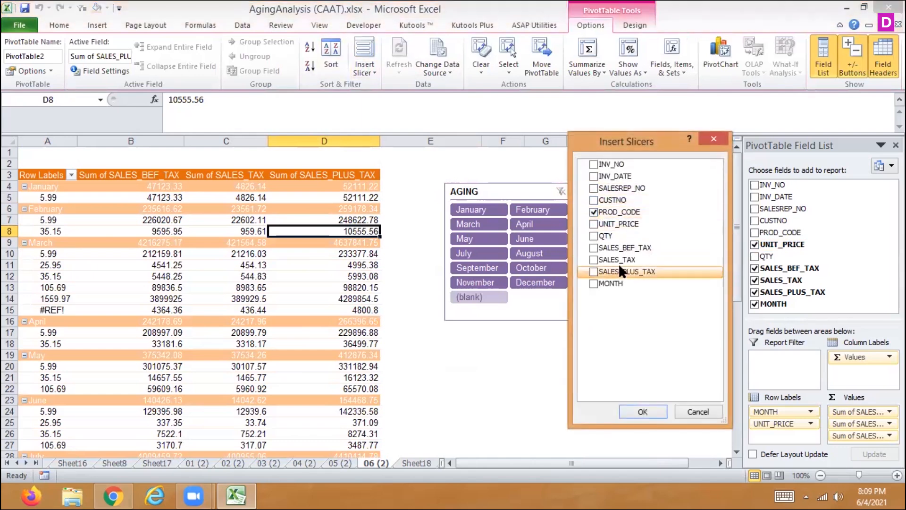
left_click(641, 408)
- Filter the pivot table to product code 02 and move the PROD_CODE slicer to the right of the AGING slicer
left_click(366, 264)
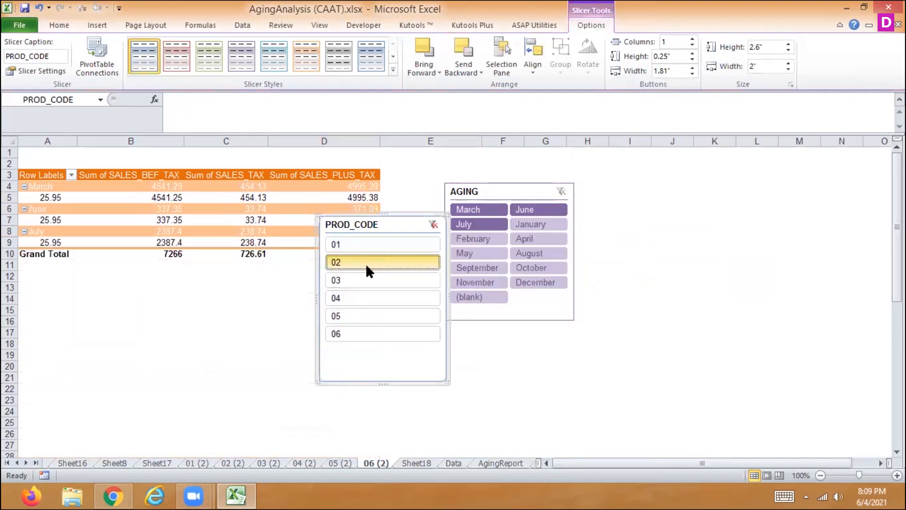
left_click_drag(371, 225, 690, 215)
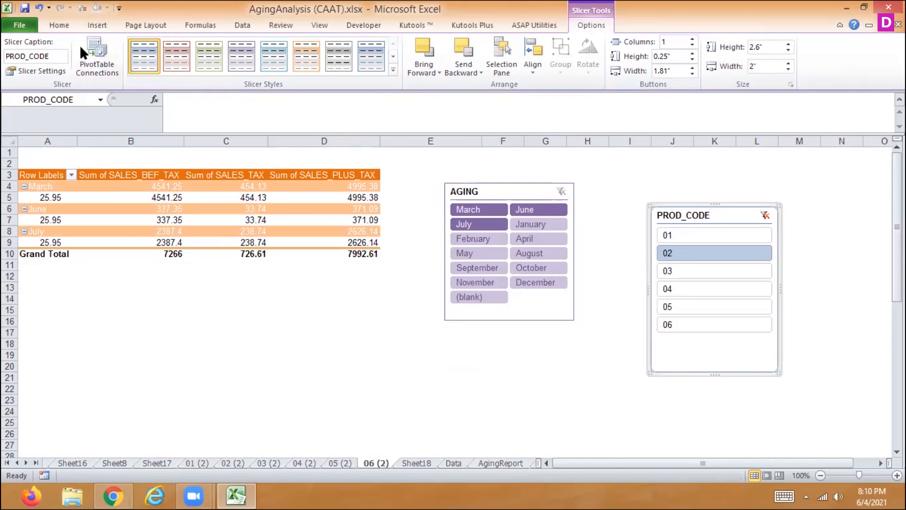
- Review the pivot tables available for connection to the PROD_CODE slicer without changing them, and return to the pivot table's cells
left_click(97, 57)
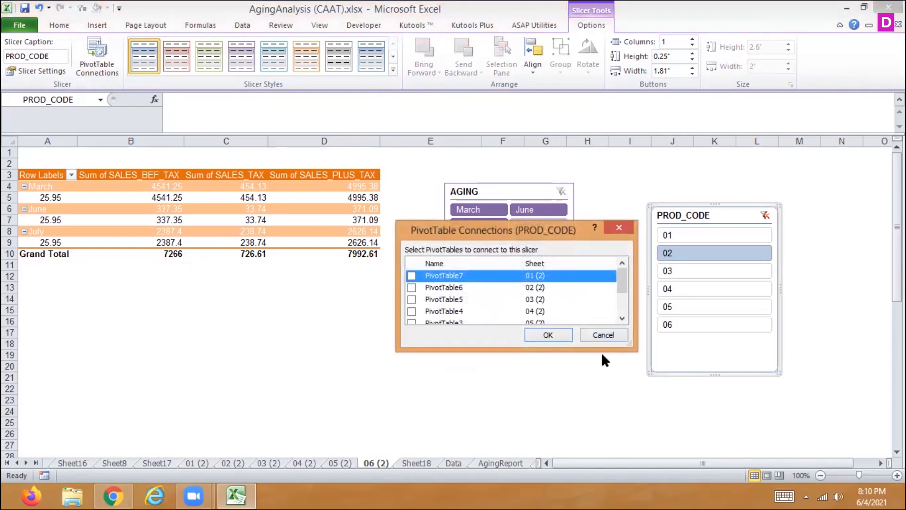
left_click(602, 335)
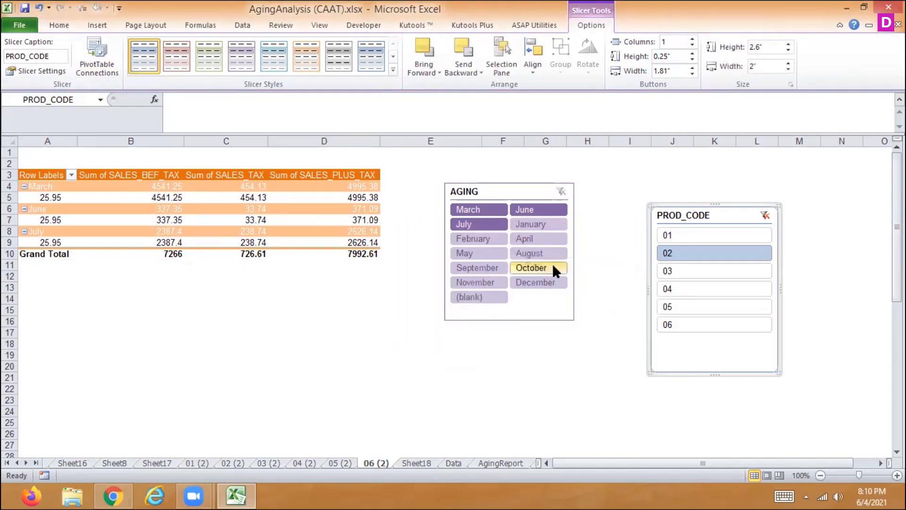
left_click(360, 195)
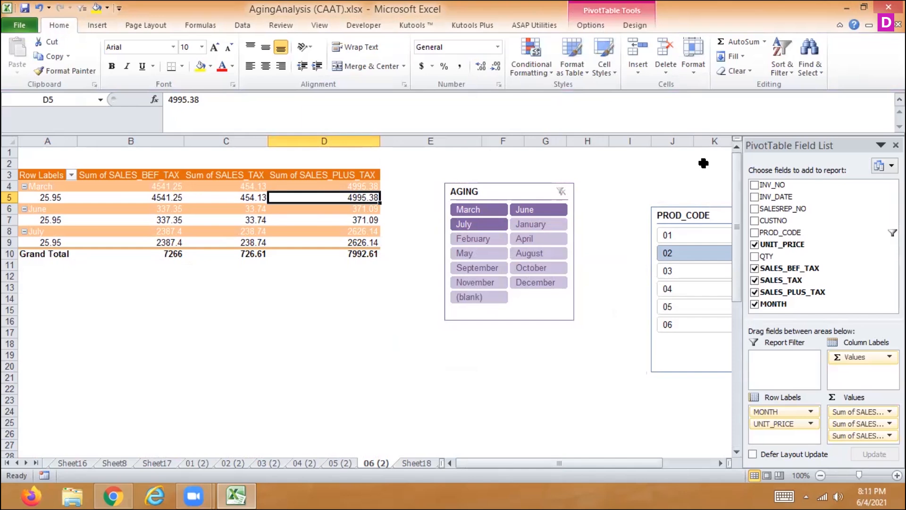
- Review the monthly sales pivot table's design and PivotTable Options settings, and close them without making changes
left_click(591, 26)
mouse_move(358, 198)
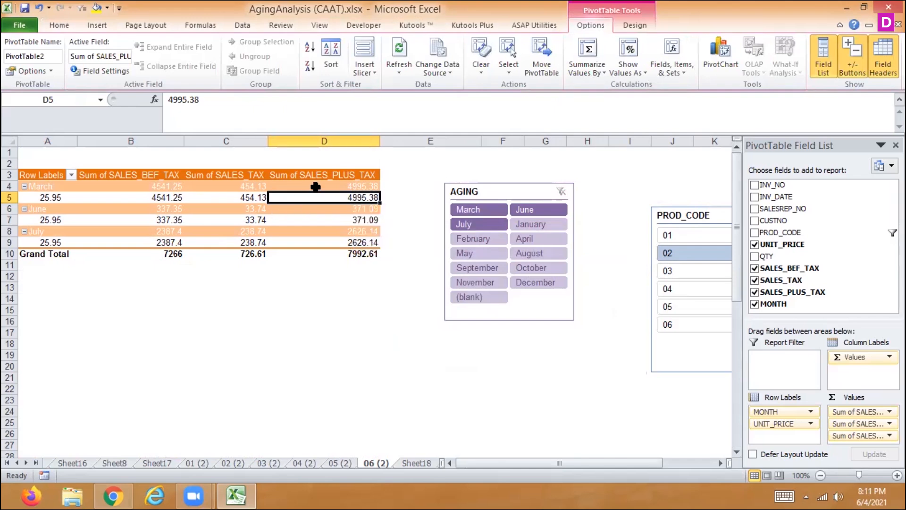
mouse_move(315, 187)
left_click(636, 33)
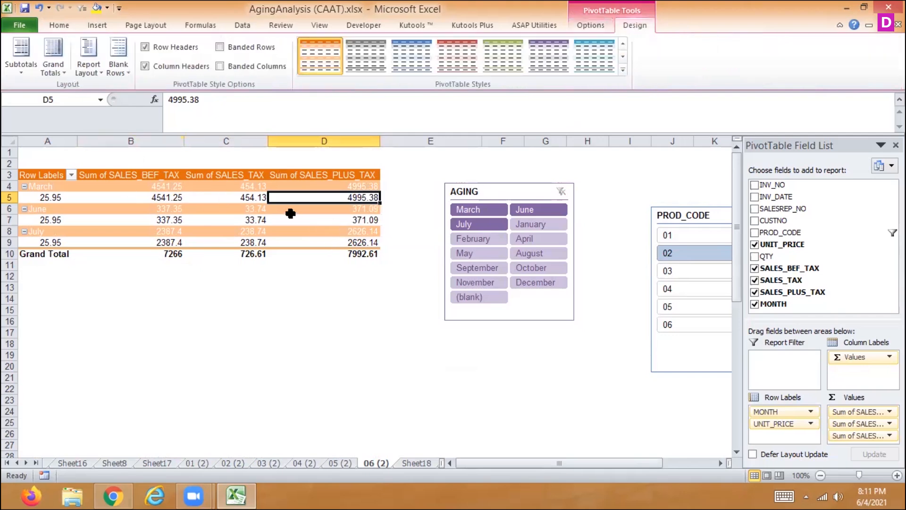
right_click(277, 220)
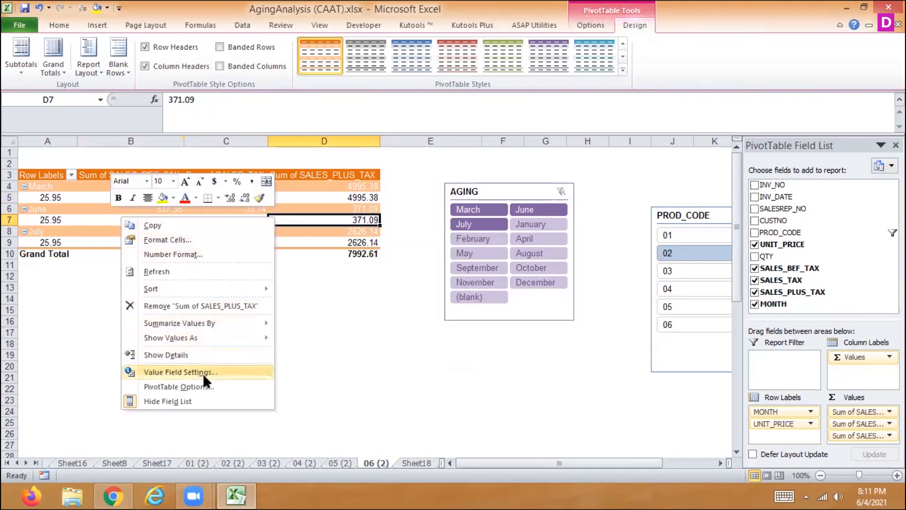
left_click(206, 388)
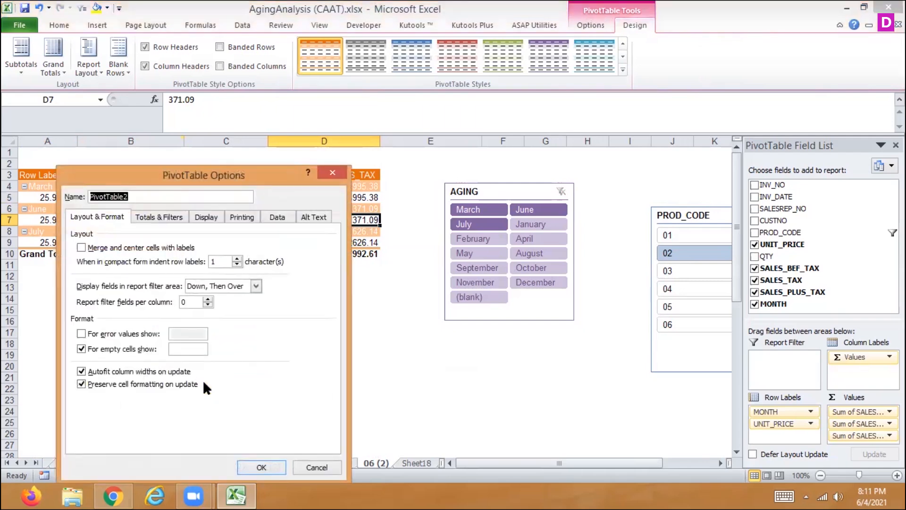
left_click(322, 468)
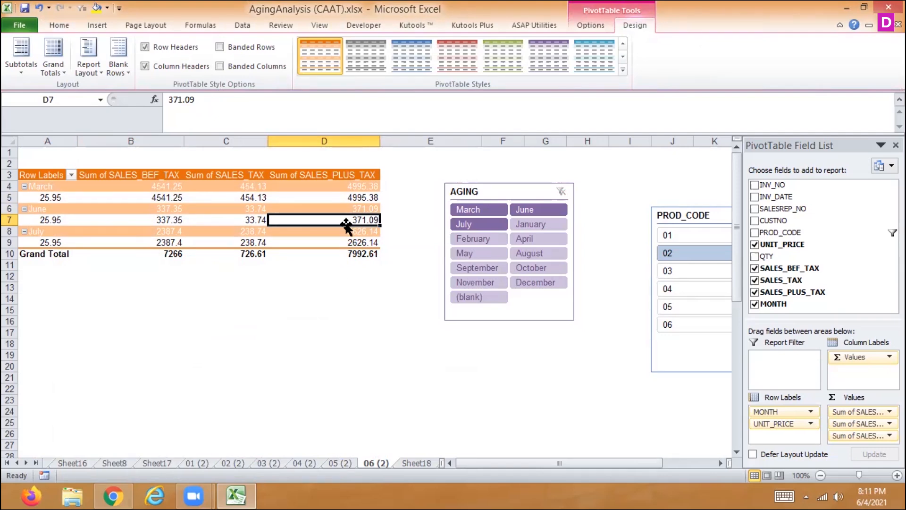
- Go to the Data worksheet that holds the sales invoice table
left_click(244, 30)
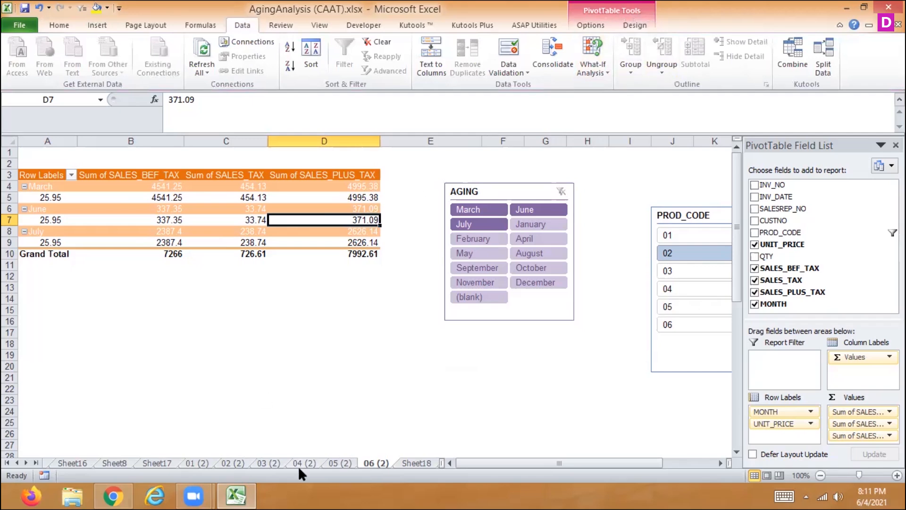
left_click(17, 464)
left_click(17, 463)
left_click(17, 464)
left_click(16, 464)
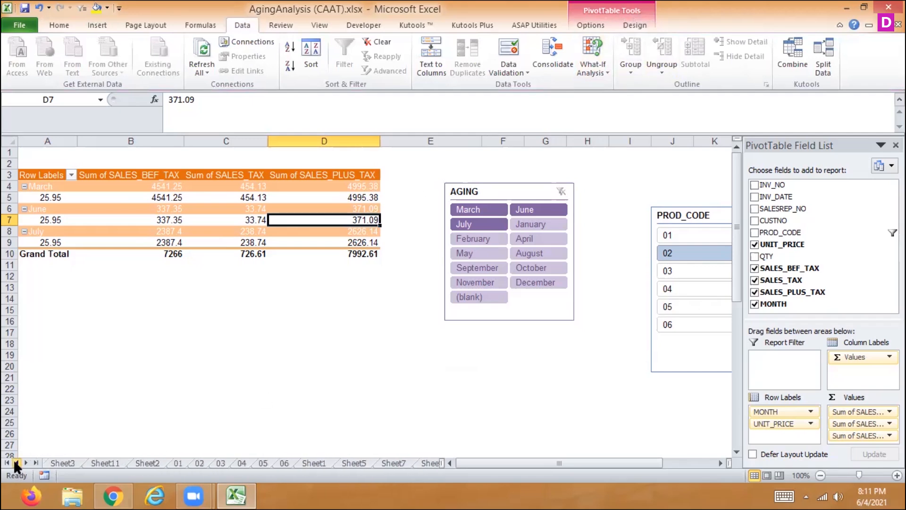
left_click(25, 464)
left_click(26, 464)
left_click(26, 464)
left_click(26, 464)
left_click(26, 464)
left_click(26, 464)
left_click(65, 463)
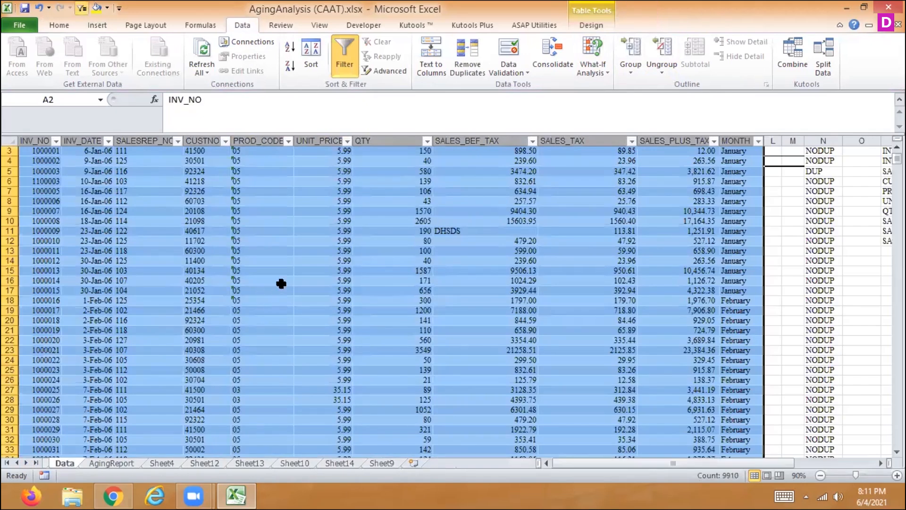
- Select the sales invoice table from the heading row 2 down to its last record, covering INV_NO through MONTH
left_click(381, 290)
key("Up")
key("Up")
key("Up")
key("Up")
key("Up")
key("Up")
key("Up")
key("Up")
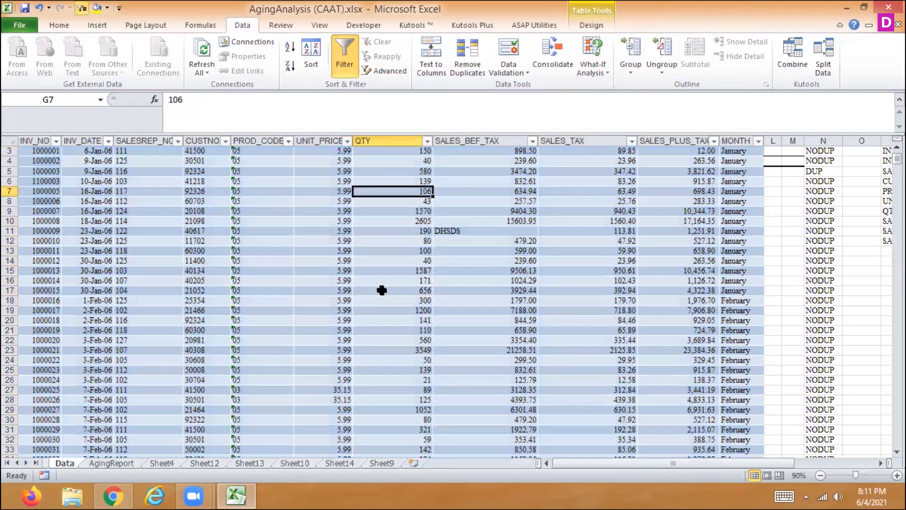
key("Up")
key("Up")
key("Up")
key("Up")
key("Up")
key("Up")
key("Up")
key("Up")
key("Down")
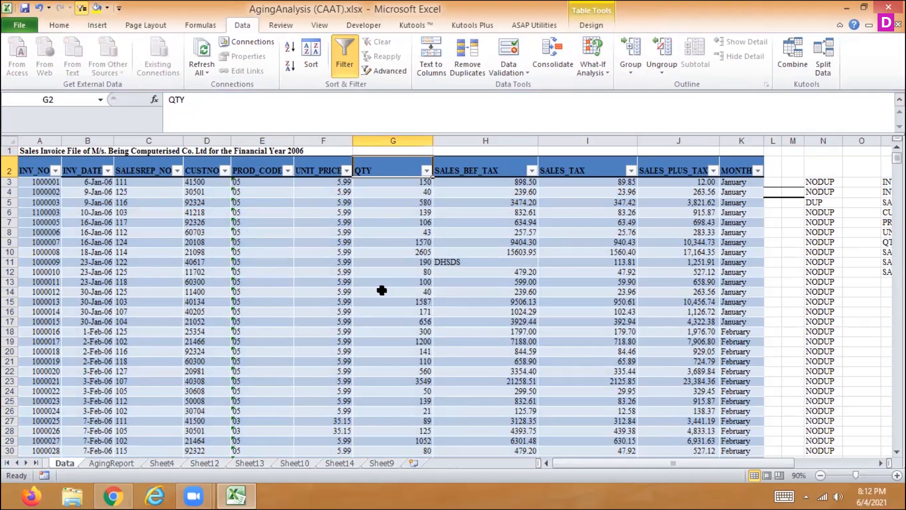
key("Left")
key("Left")
key("Left")
key("Left")
key("Left")
key("Left")
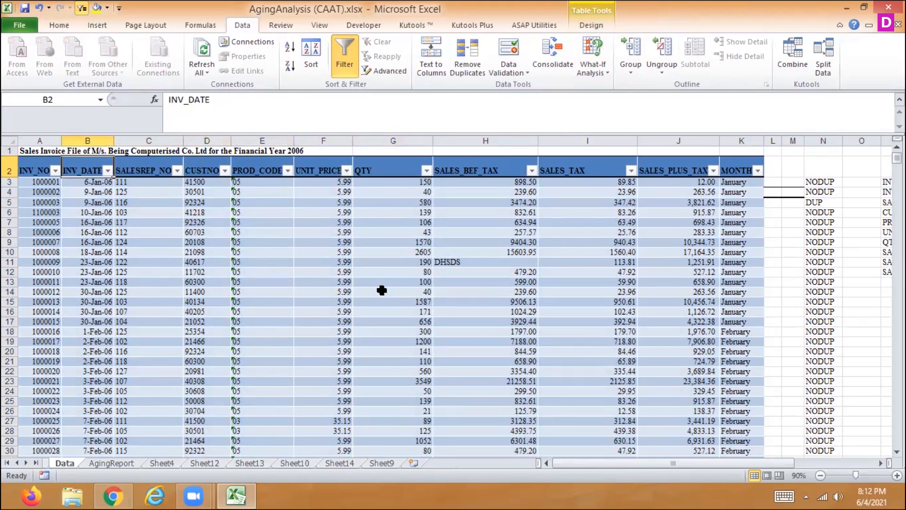
key("shift+Right")
key("shift+Right")
key("shift+Right")
key("shift+Right")
key("shift+Right")
key("shift+Right")
key("shift+Right")
key("shift+Right")
key("shift+Right")
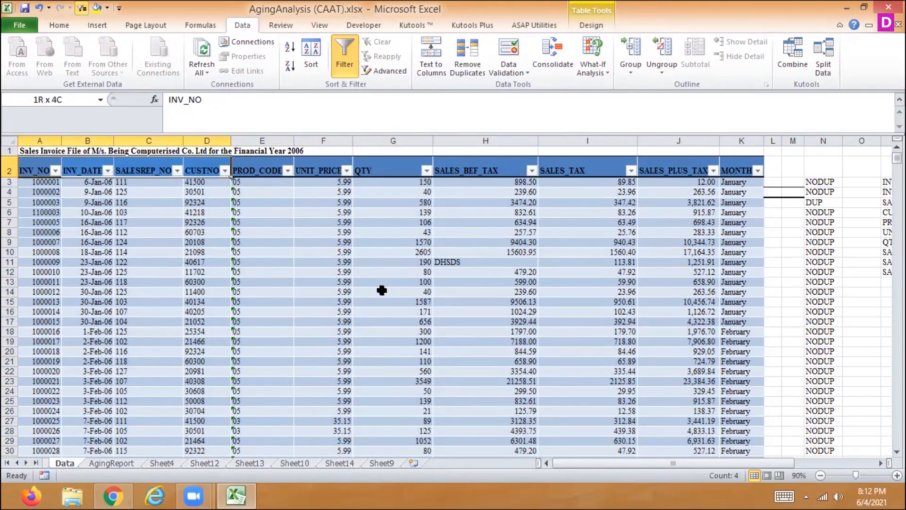
key("shift+Right")
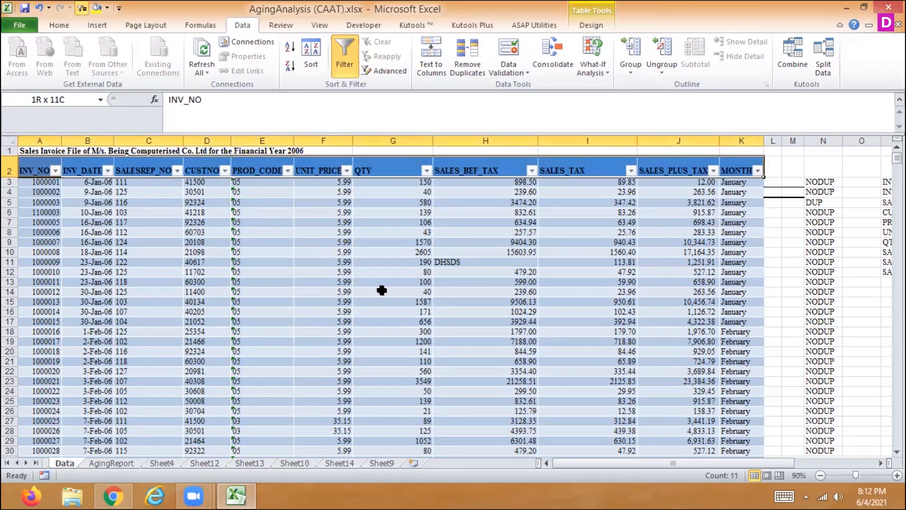
key("ctrl+shift+Down")
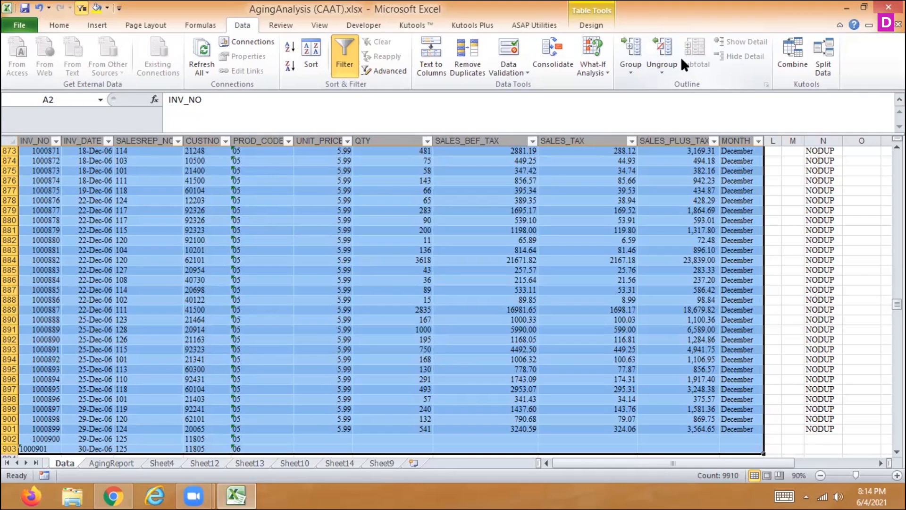
- Look through the sales invoice rows on the Data sheet, from the title down to about row 102
key("ctrl+Home")
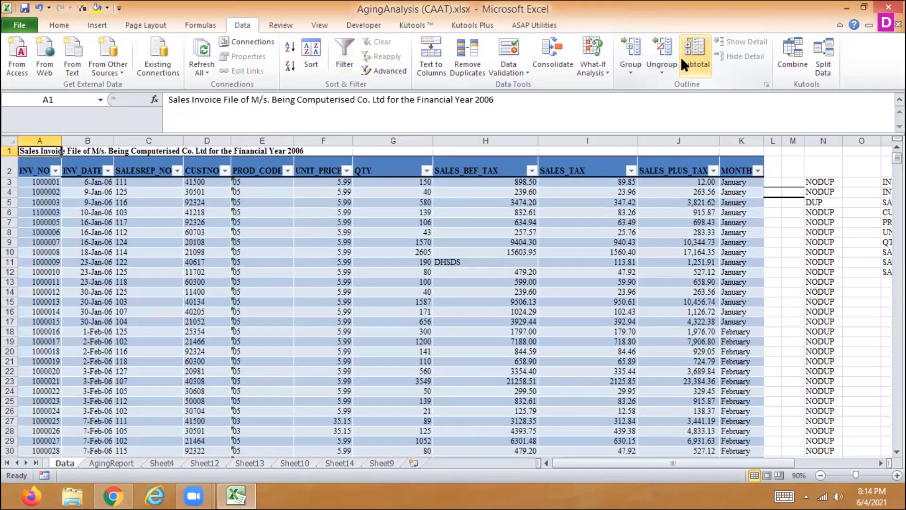
key("Right")
key("Right")
key("Right")
key("Right")
key("Right")
key("Right")
key("Right")
key("Right")
key("Right")
key("Right")
key("Right")
key("Down")
key("Down")
key("Down")
key("Down")
key("Down")
key("Down")
key("Down")
key("Down")
key("Down")
key("Down")
key("Down")
key("Down")
key("Down")
key("Down")
key("Down")
key("Down")
key("Down")
key("Down")
key("Down")
key("Down")
key("Down")
key("Down")
key("Down")
key("Down")
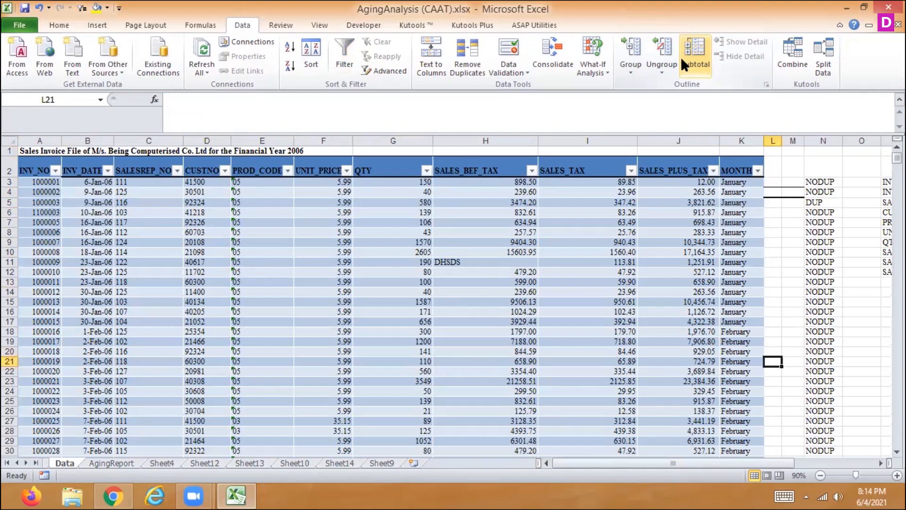
key("Down")
key("Down")
key("Down")
key("Down")
key("Down")
key("Down")
key("Down")
key("Down")
key("Down")
key("Down")
key("Down")
key("Down")
key("Down")
key("Down")
key("Down")
key("Down")
key("Down")
key("Down")
key("Down")
key("Down")
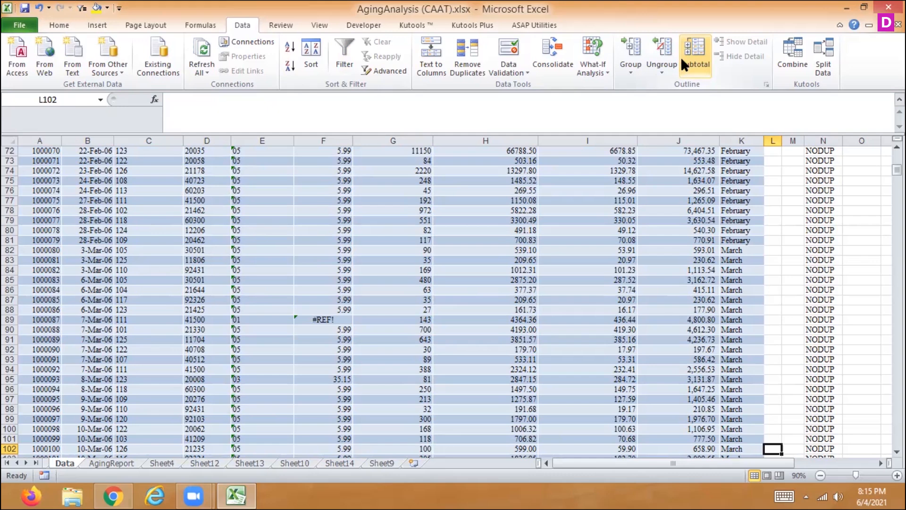
- Select the whole sales invoice table from the INV_NO heading to the last MONTH row and convert it to a normal range
key("ctrl+Up")
key("Down")
key("Left")
key("Left")
key("Left")
key("Left")
key("Left")
key("Left")
key("Left")
key("Left")
key("Left")
key("Left")
key("Left")
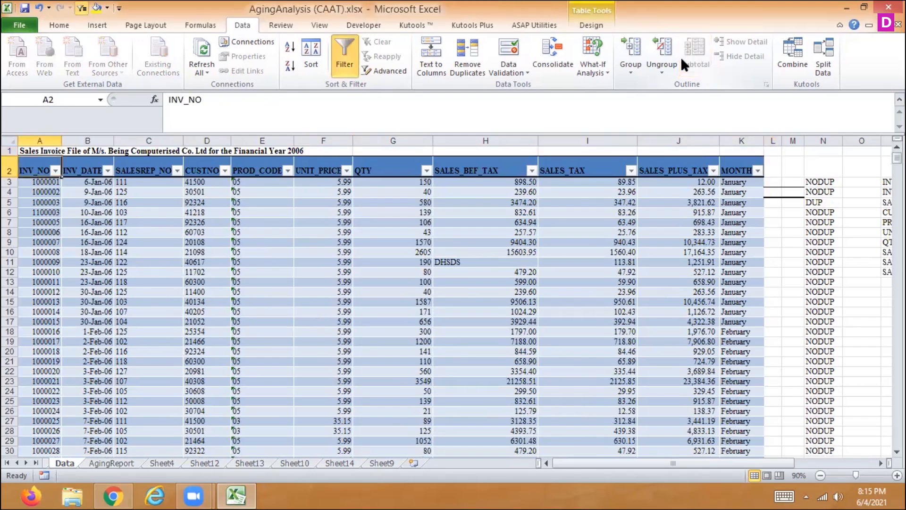
key("ctrl+shift+Right")
key("ctrl+shift+Down")
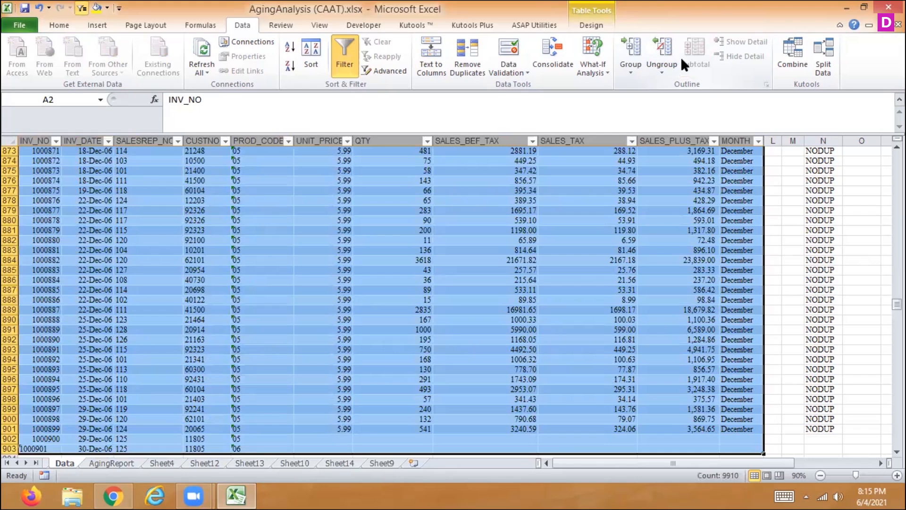
left_click(594, 24)
left_click(106, 71)
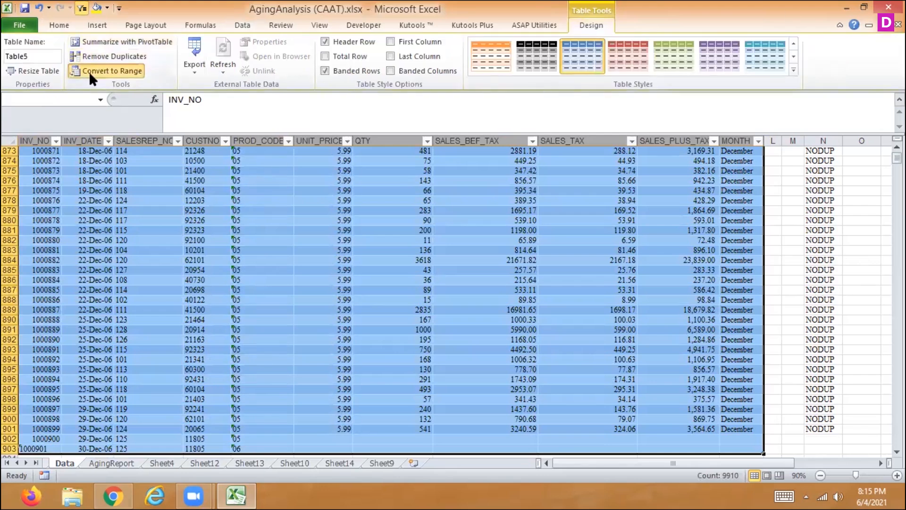
left_click(417, 282)
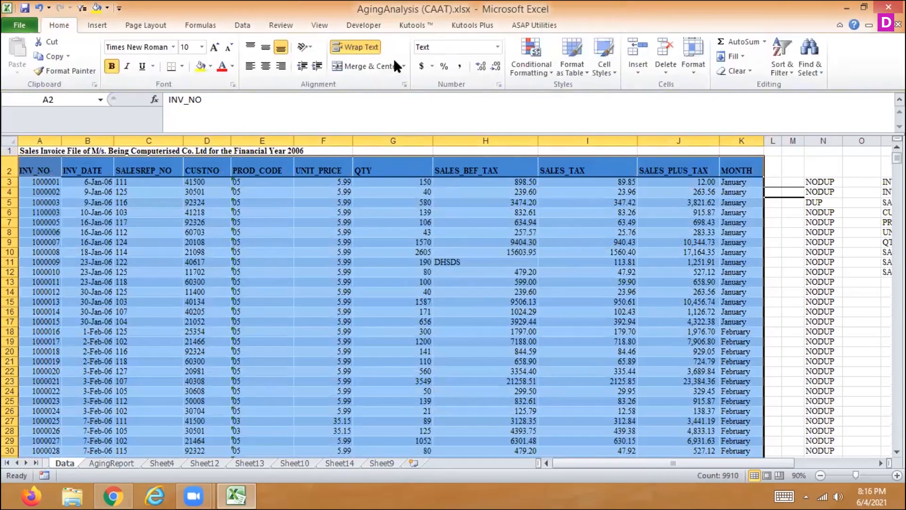
- Set up Sum subtotals for the entire sales invoice range at each change in MONTH
left_click(245, 26)
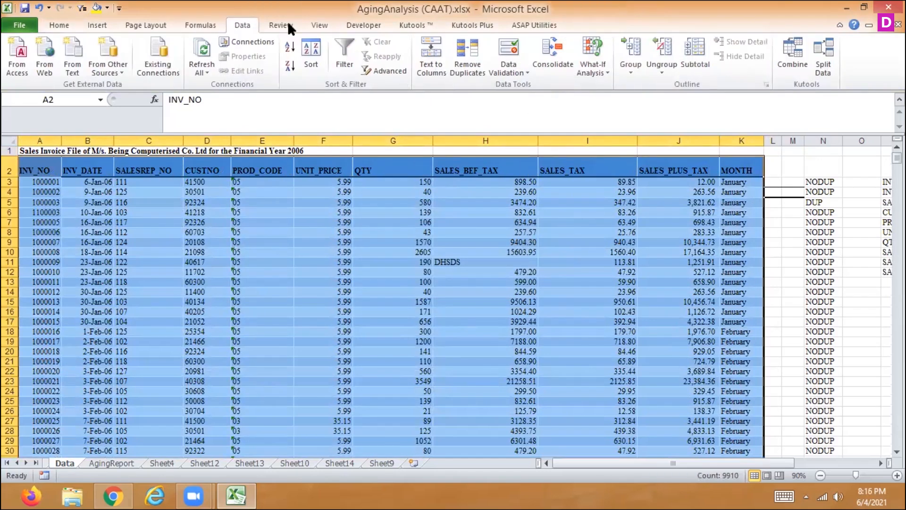
left_click(323, 55)
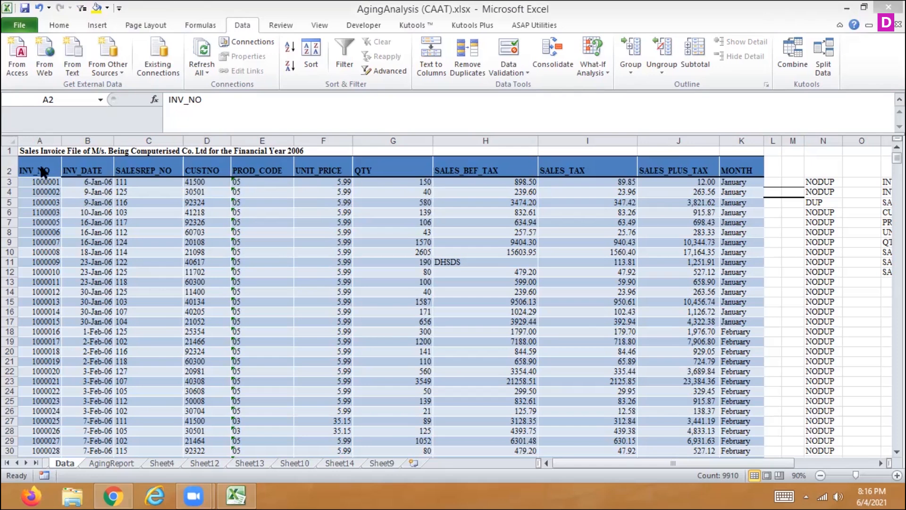
key("ctrl+a")
left_click(689, 66)
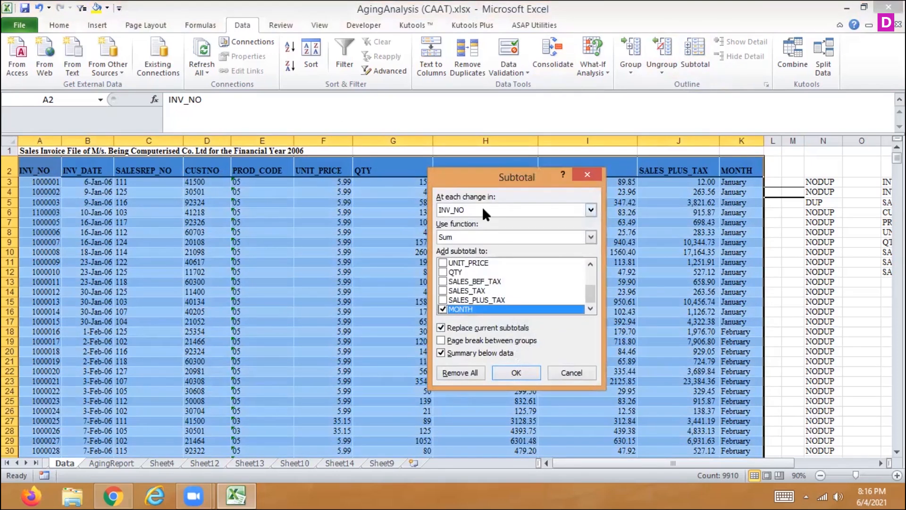
left_click(482, 207)
scroll(591, 230, "down", 2)
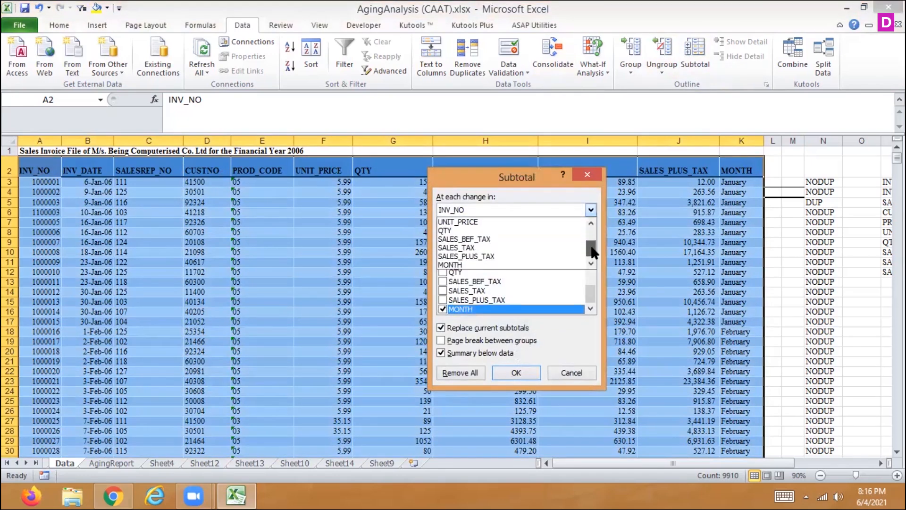
left_click(486, 265)
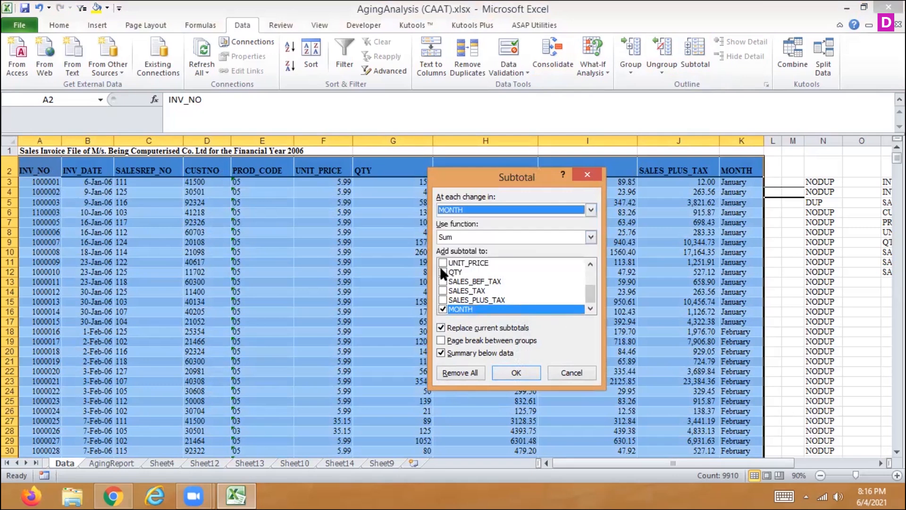
- Add the subtotals to SALES_BEF_TAX, SALES_TAX and SALES_PLUS_TAX, leave MONTH out, and apply them
left_click(444, 281)
left_click(442, 290)
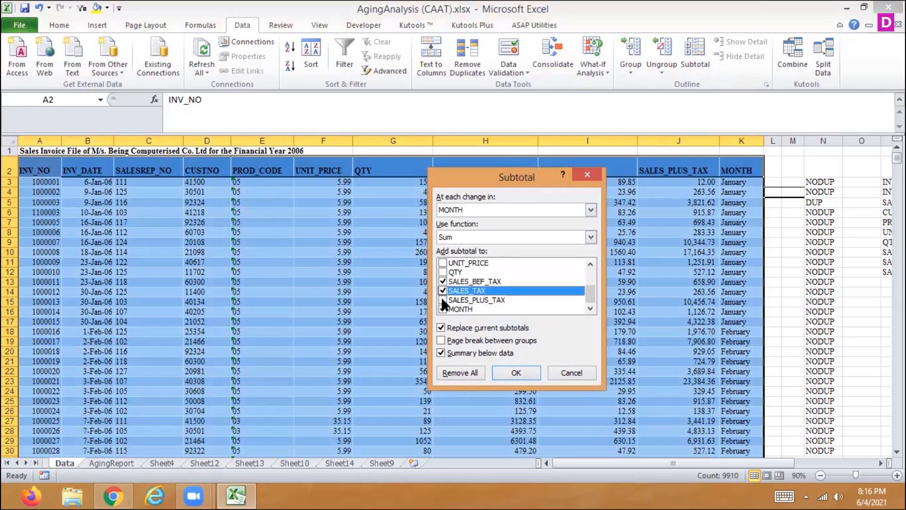
left_click(442, 299)
left_click(440, 309)
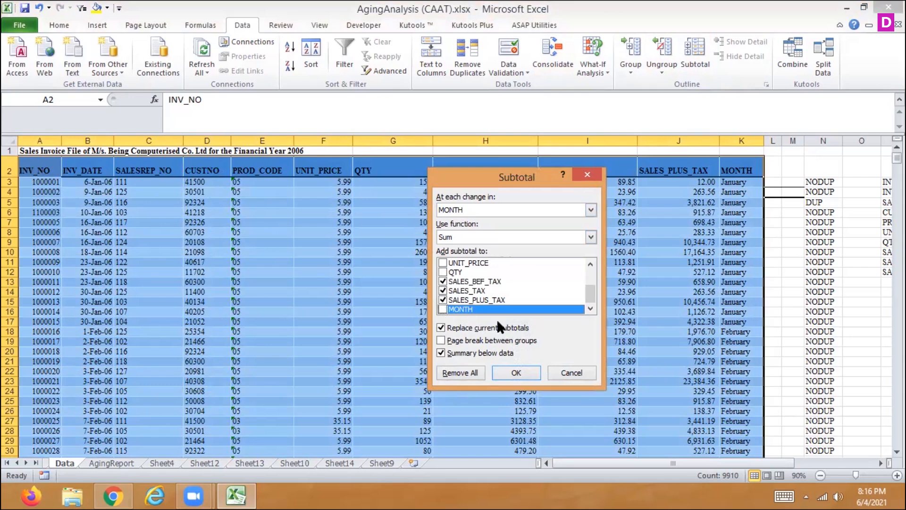
left_click(524, 372)
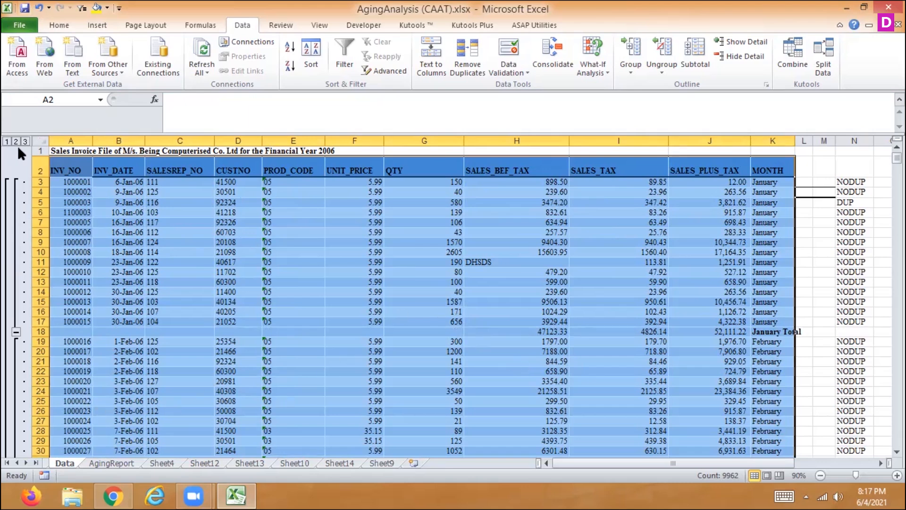
- Review the subtotaled invoice data at outline levels 1, 2 and 3
left_click(4, 143)
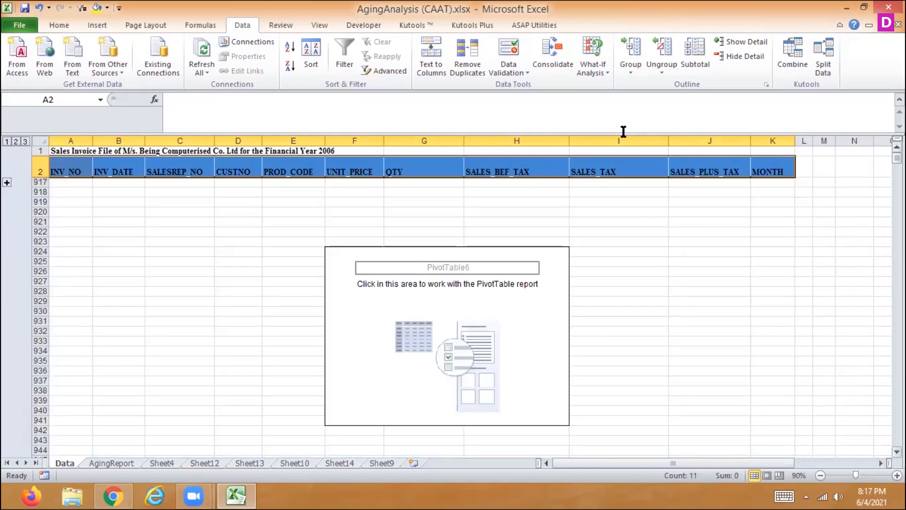
left_click(15, 141)
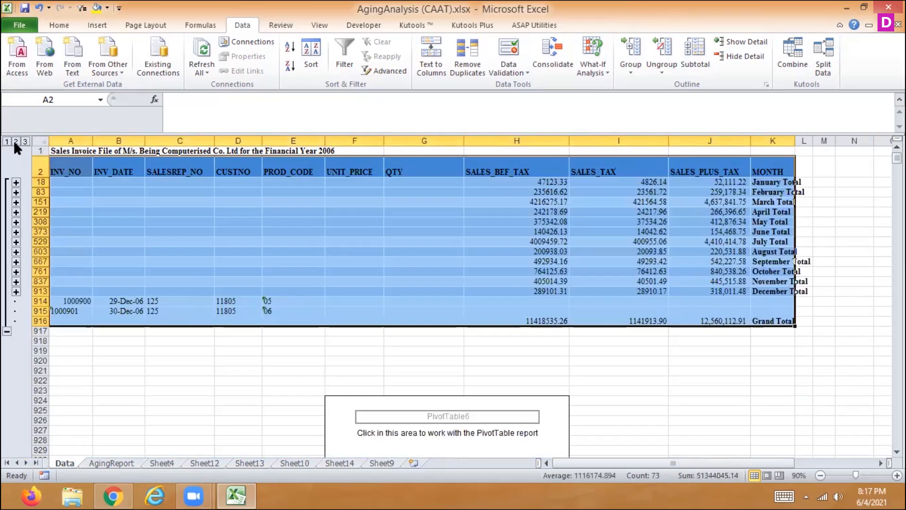
left_click(26, 141)
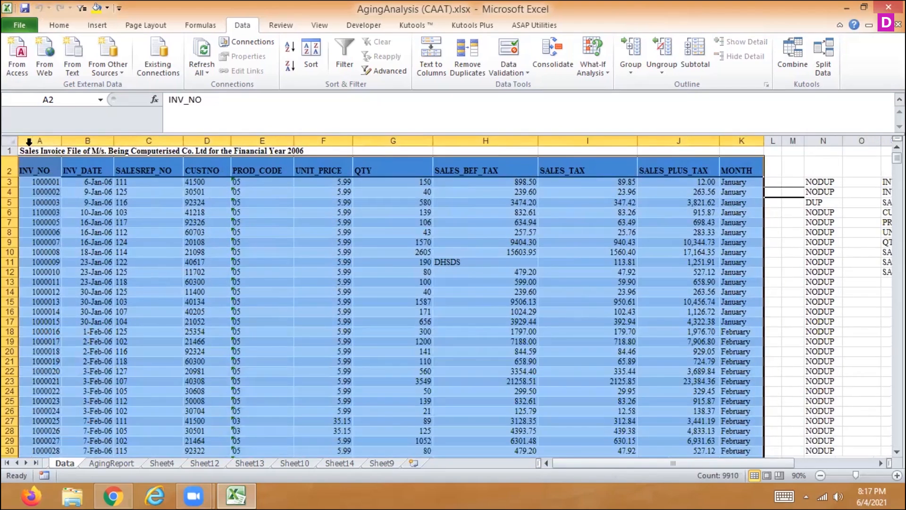
- Copy the sales invoice range with its headings into a new worksheet, starting at cell A1
key("ctrl+c")
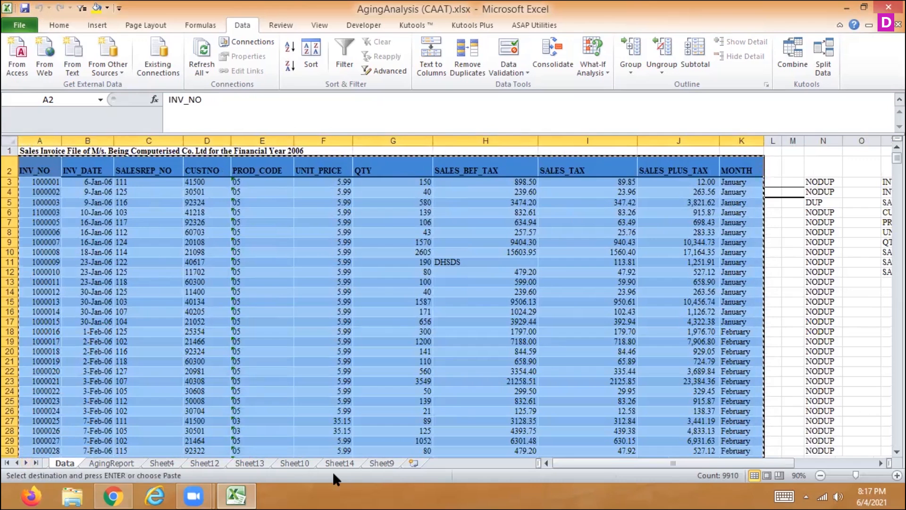
left_click(420, 460)
key("ctrl+v")
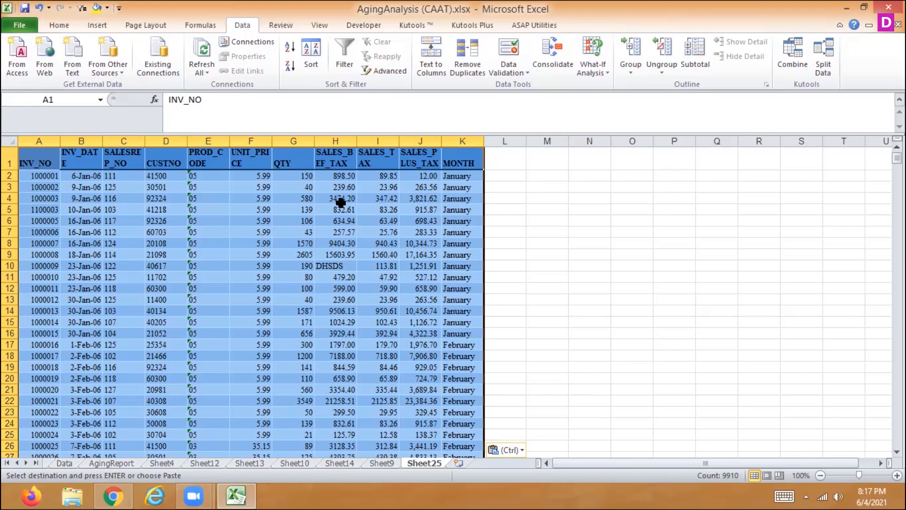
- Subtotal the copied invoice range with Sum at each change in MONTH for SALES_BEF_TAX, SALES_TAX and SALES_PLUS_TAX, leaving MONTH out
left_click(691, 45)
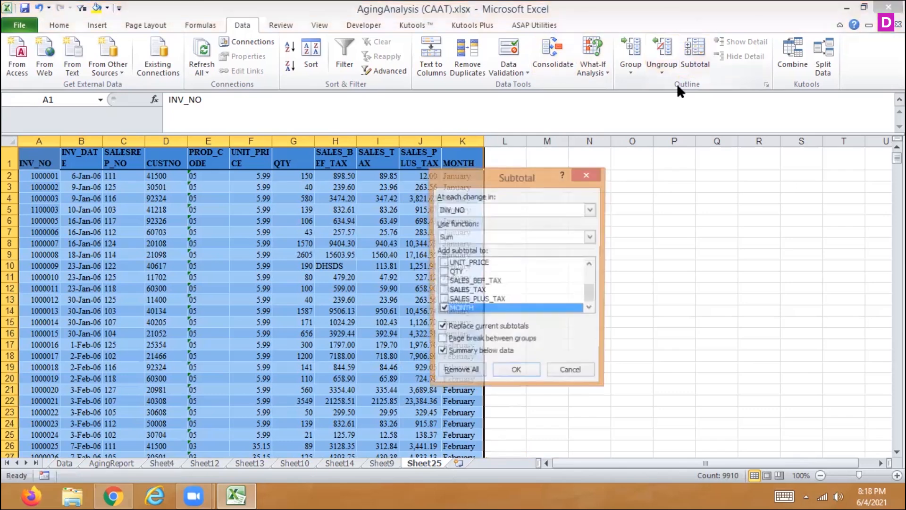
left_click(443, 281)
left_click(476, 213)
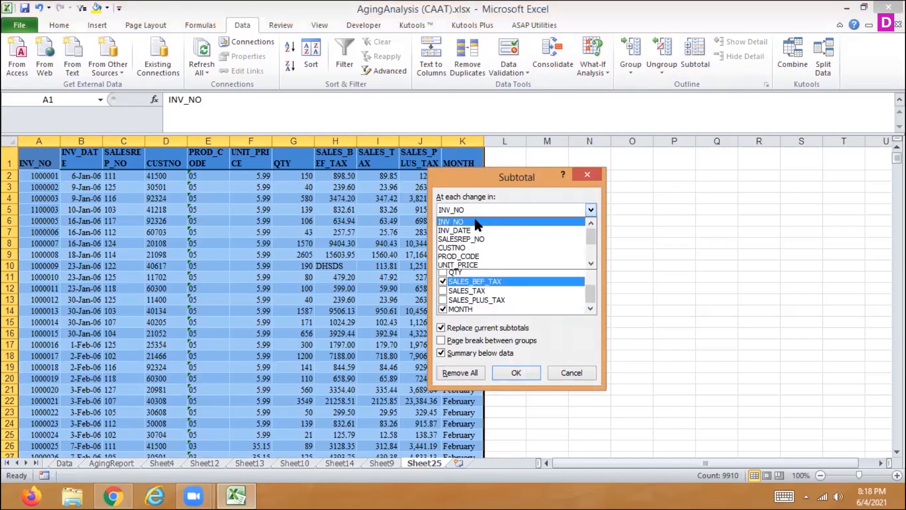
scroll(587, 233, "down", 2)
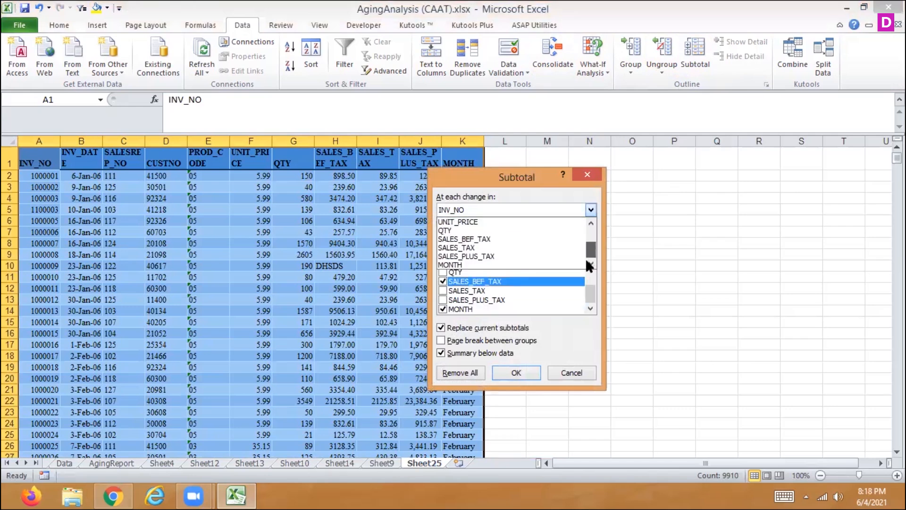
left_click(475, 264)
left_click(442, 291)
left_click(442, 301)
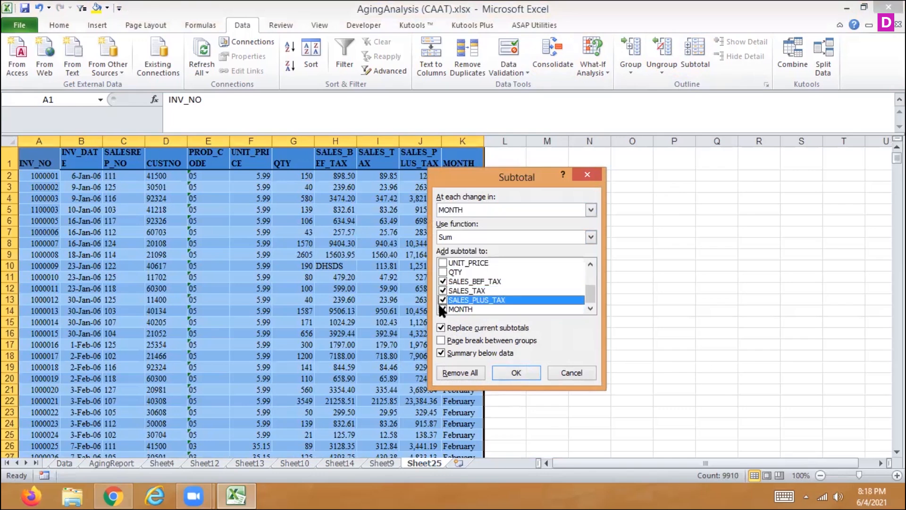
left_click(443, 310)
left_click(516, 372)
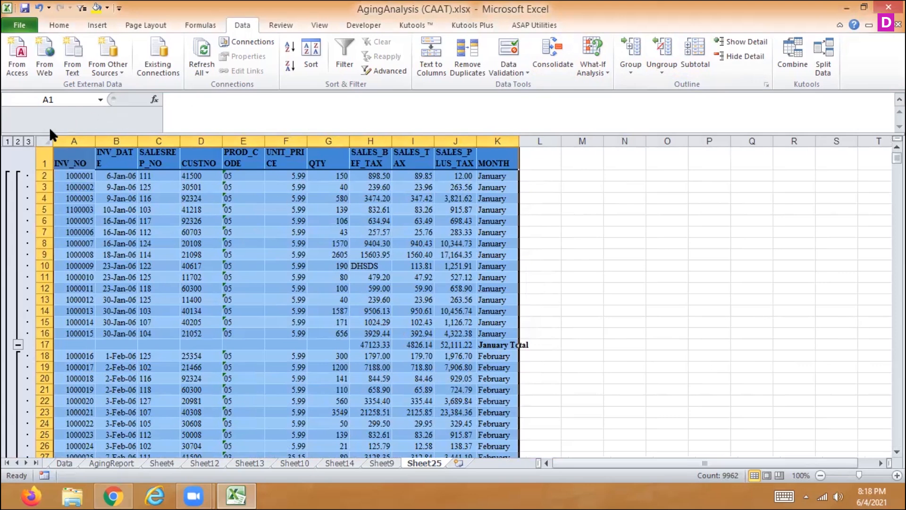
- Collapse the outline to the monthly totals and widen the SALES_PLUS_TAX column to fit its totals
left_click(16, 141)
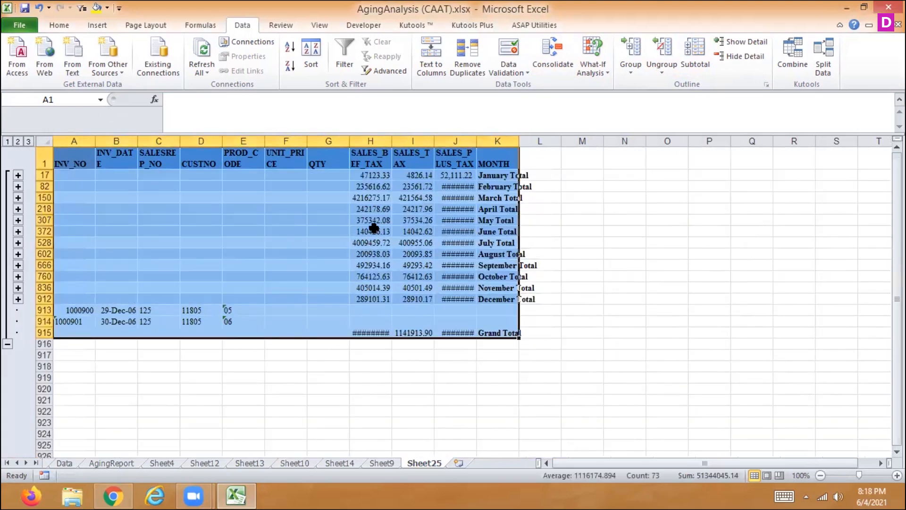
left_click_drag(477, 141, 491, 141)
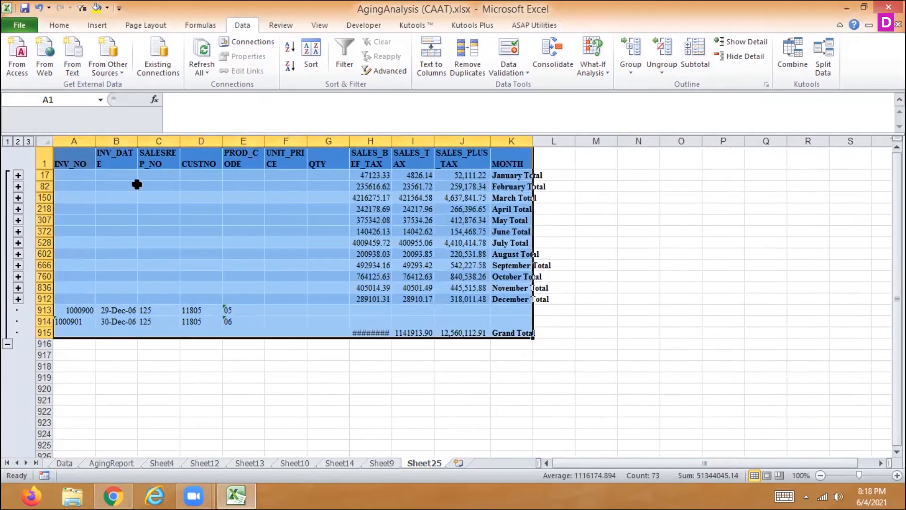
- Review the subtotaled copy at outline levels 3 and 1, then return to the monthly totals at level 2
left_click(29, 141)
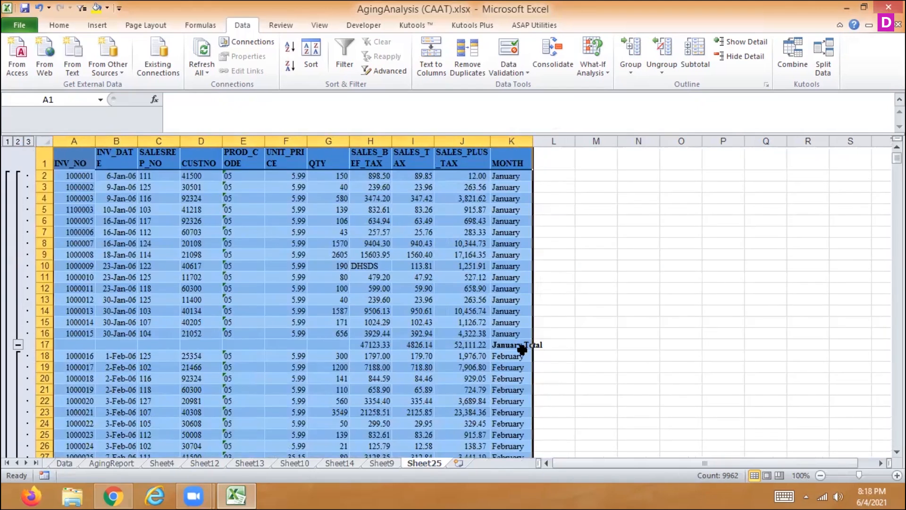
left_click(7, 141)
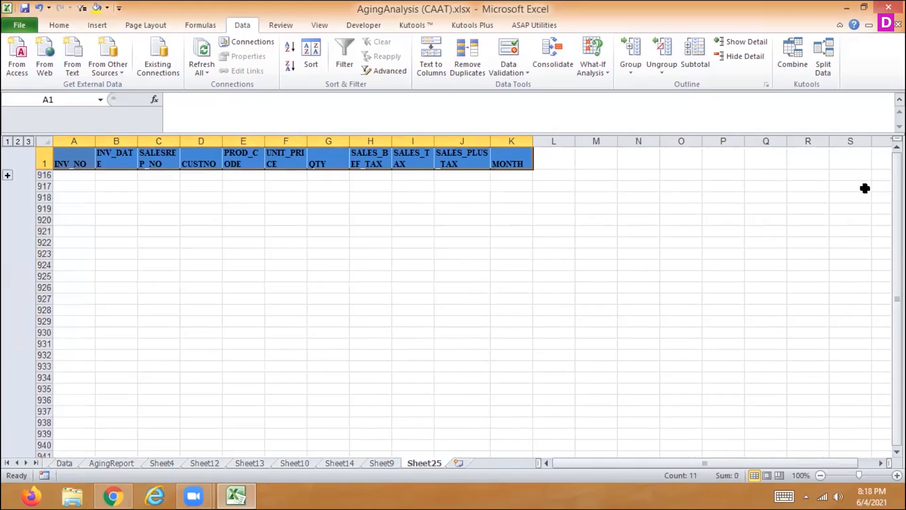
left_click_drag(897, 190, 897, 191)
left_click(7, 176)
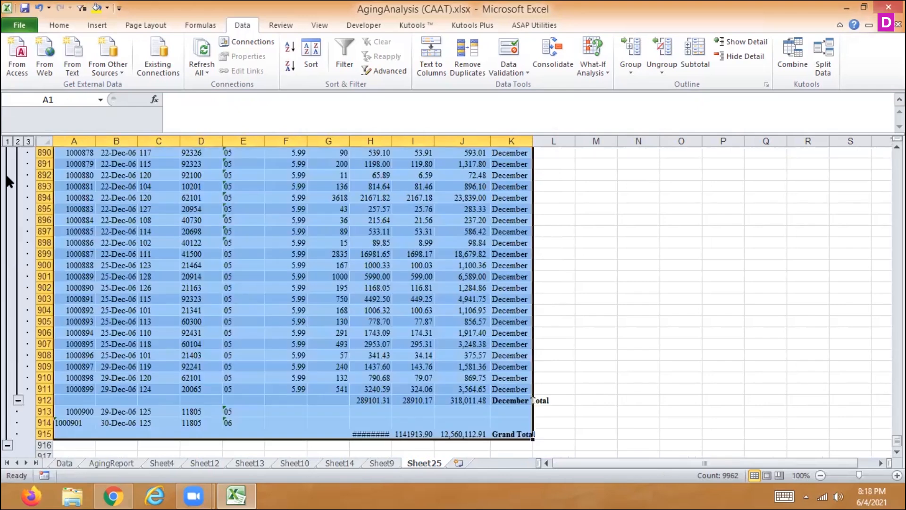
left_click(17, 141)
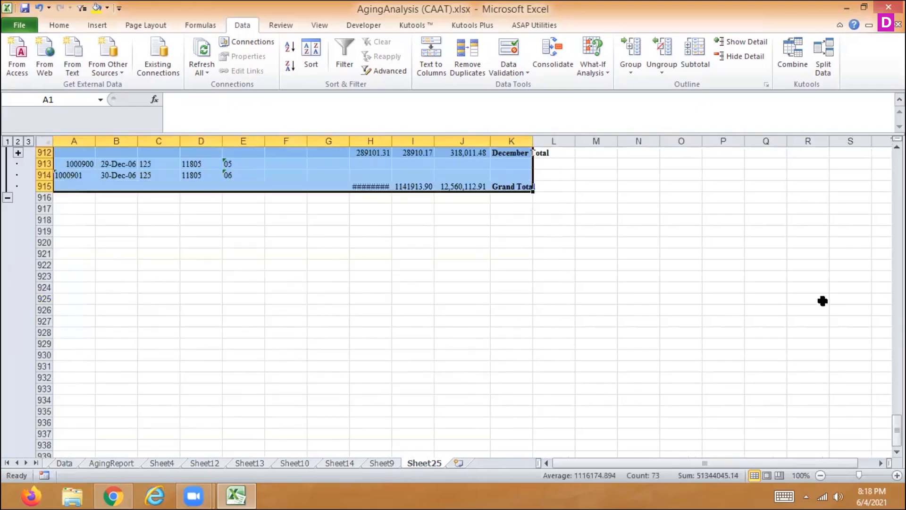
left_click_drag(897, 431, 872, 156)
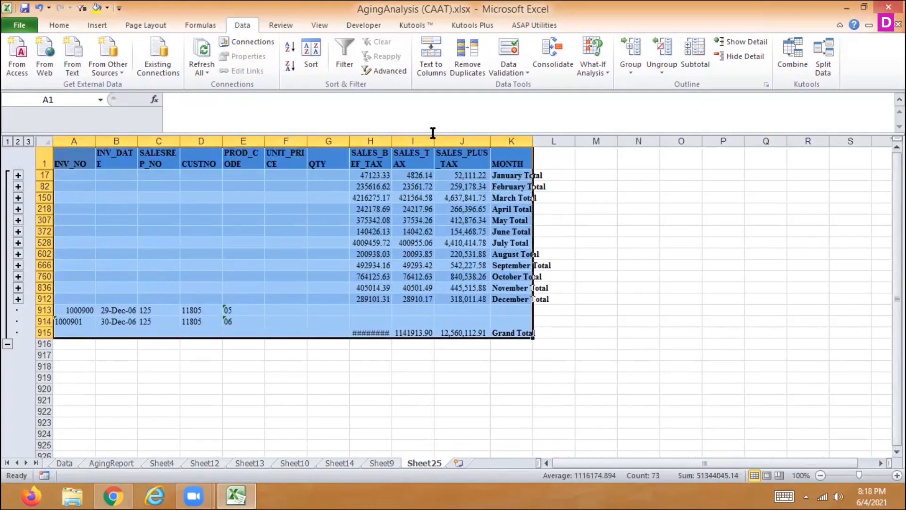
- Expand the April group, look through its invoice rows down to the grand total, and collapse the group again
left_click(18, 209)
left_click_drag(897, 352, 897, 289)
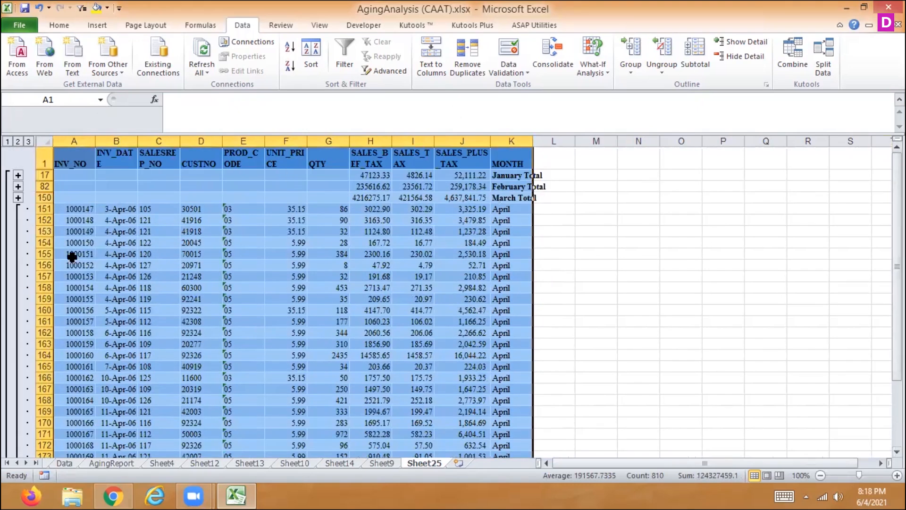
mouse_move(905, 509)
scroll(283, 302, "down", 6)
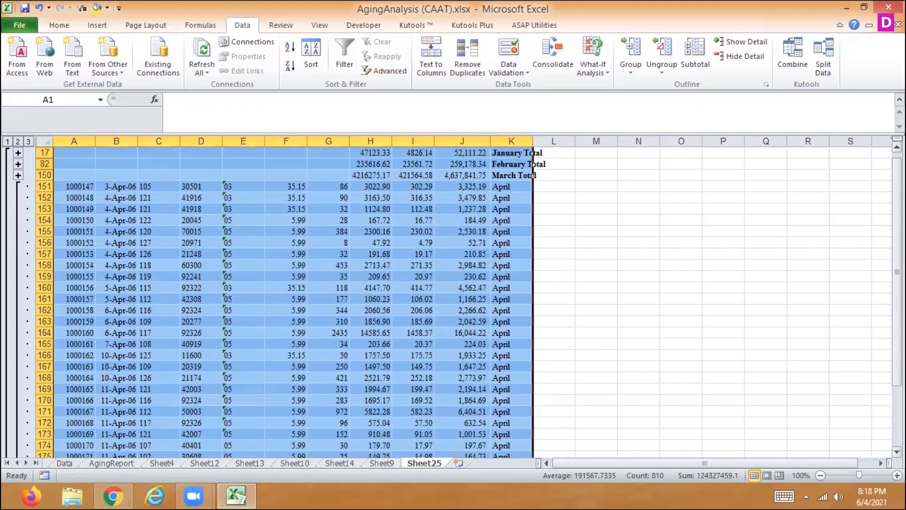
scroll(283, 302, "down", 11)
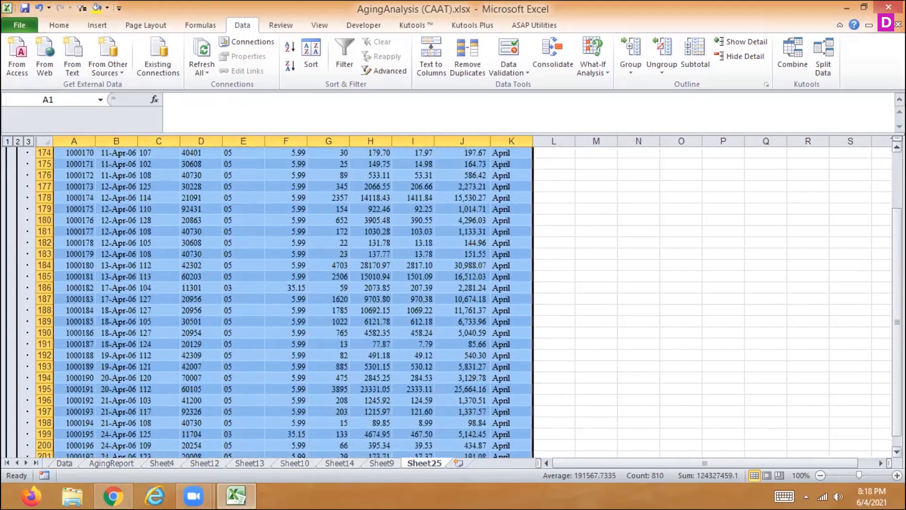
scroll(283, 302, "down", 2)
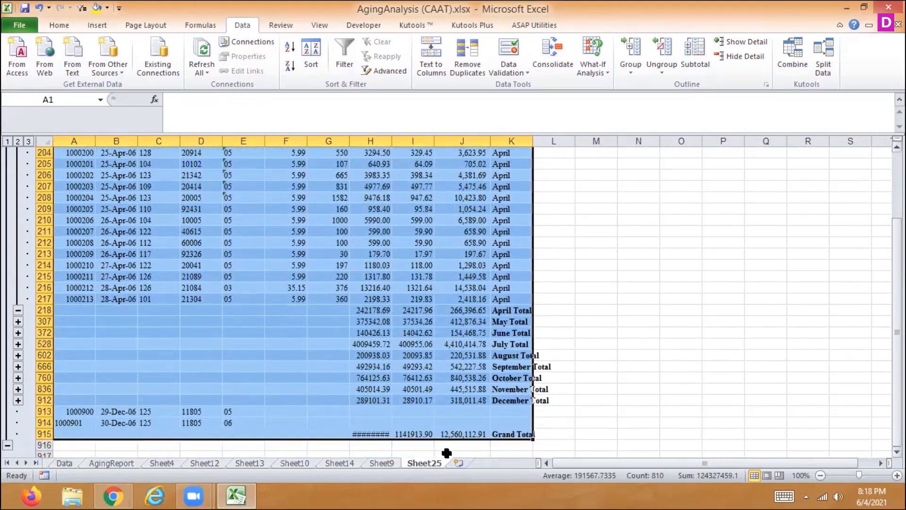
left_click(18, 314)
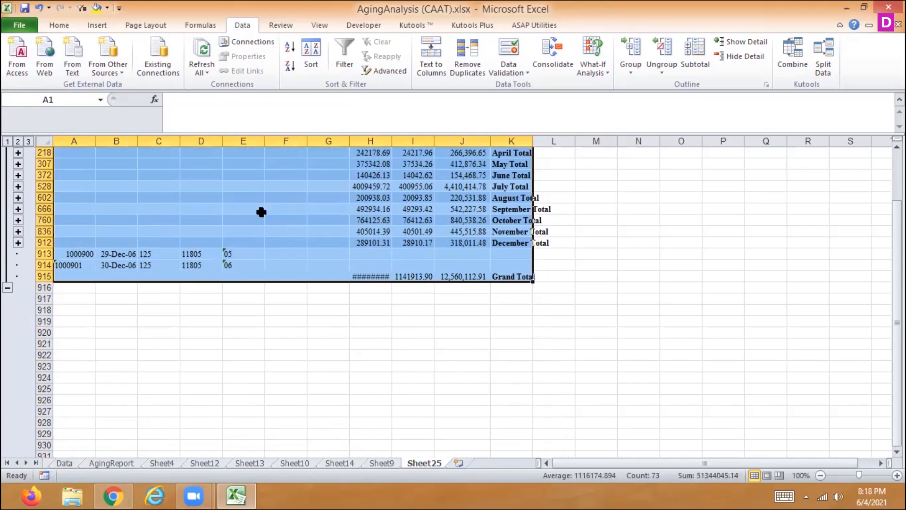
left_click_drag(896, 302, 897, 244)
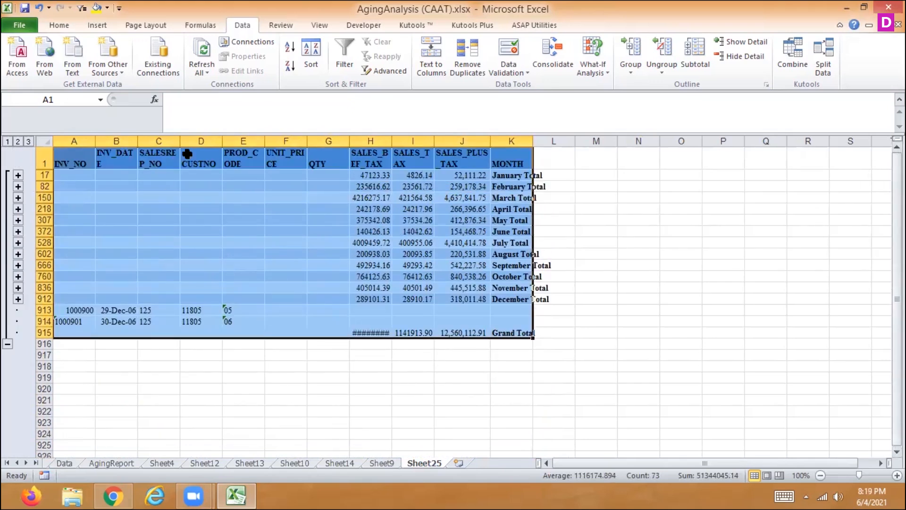
- Show all detail rows, and undo the column widening and the monthly subtotals on the copied sheet
left_click(28, 142)
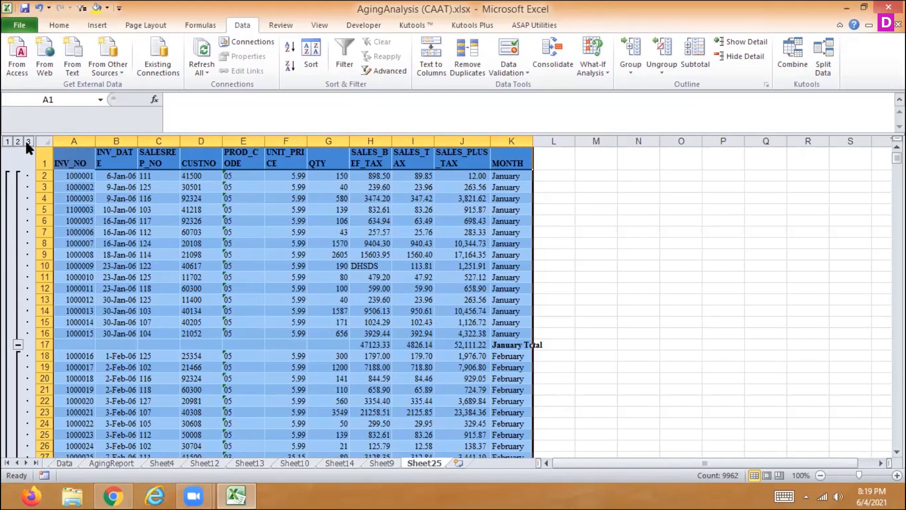
key("ctrl+z")
key("ctrl+z")
key("ctrl+z")
key("ctrl+z")
key("ctrl+z")
key("ctrl+z")
key("ctrl+z")
key("ctrl+z")
key("ctrl+z")
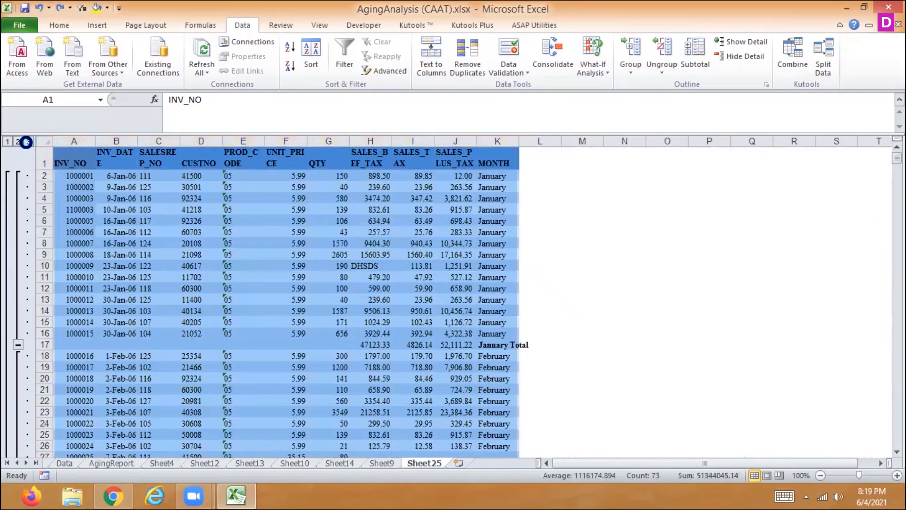
key("ctrl+z")
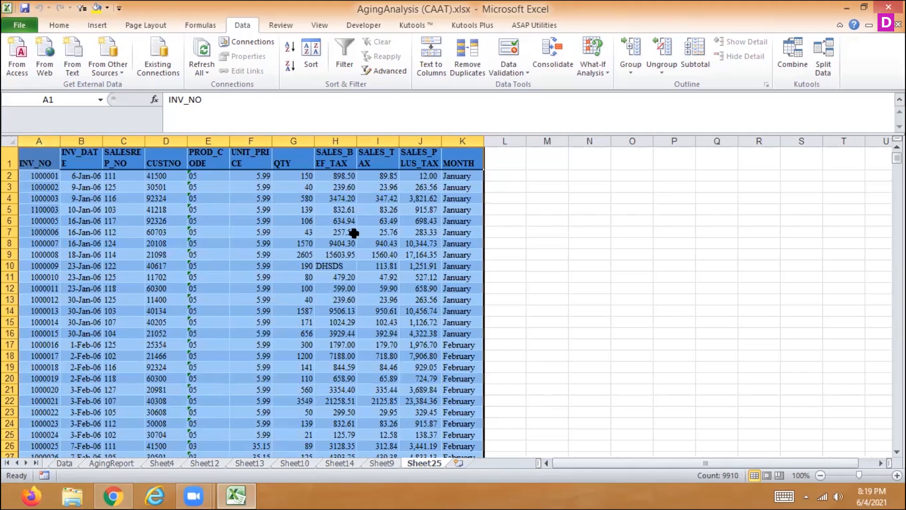
- Replace the MONTH formula in cell K3 with the text February
left_click(454, 185)
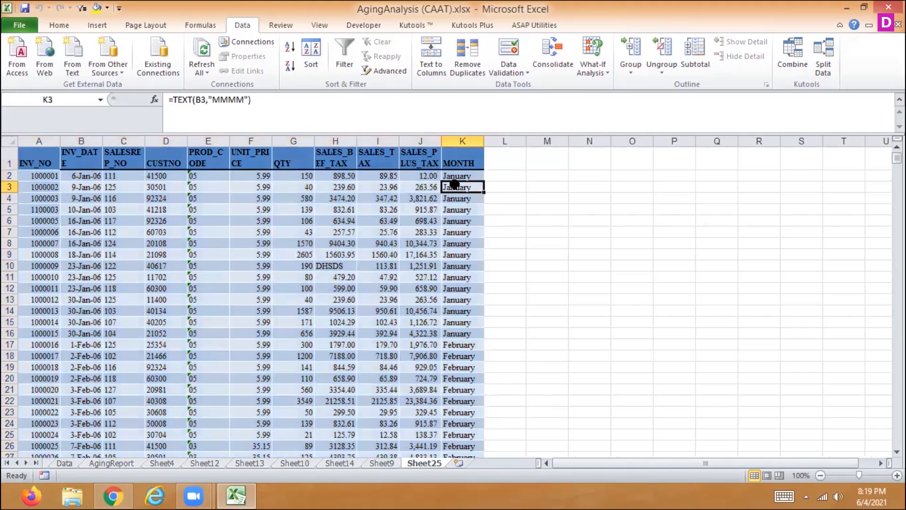
type("February")
key("Return")
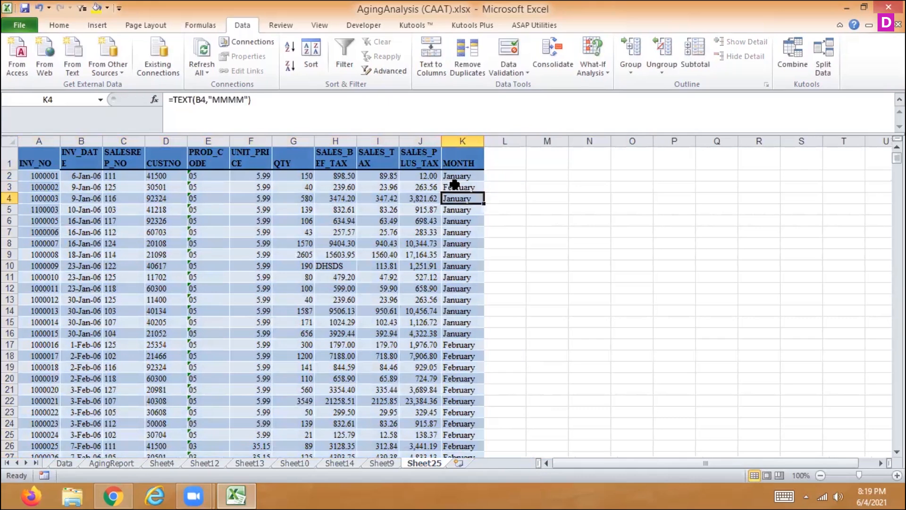
left_click(25, 163)
left_click_drag(177, 184, 478, 264)
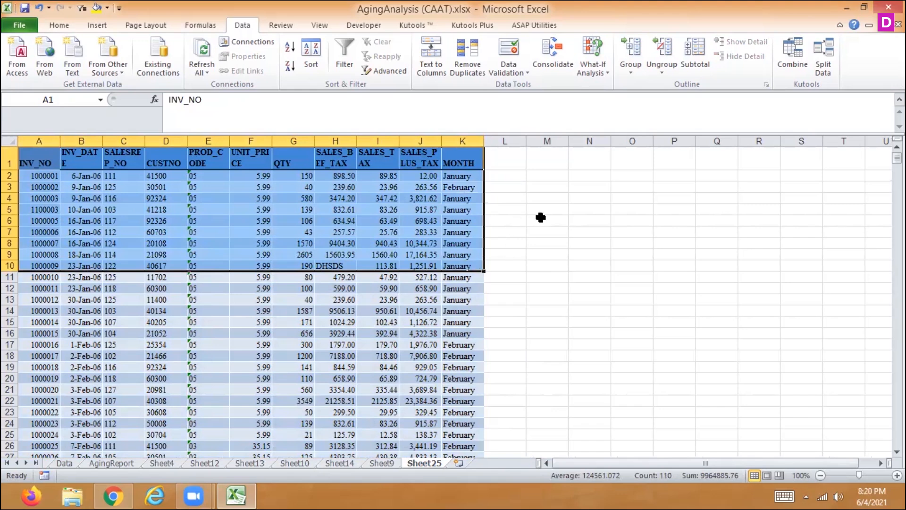
- Enter the note "TABLE AND SUBTOTAL NOT WORKING TOGETHER" in cell M6
left_click(540, 218)
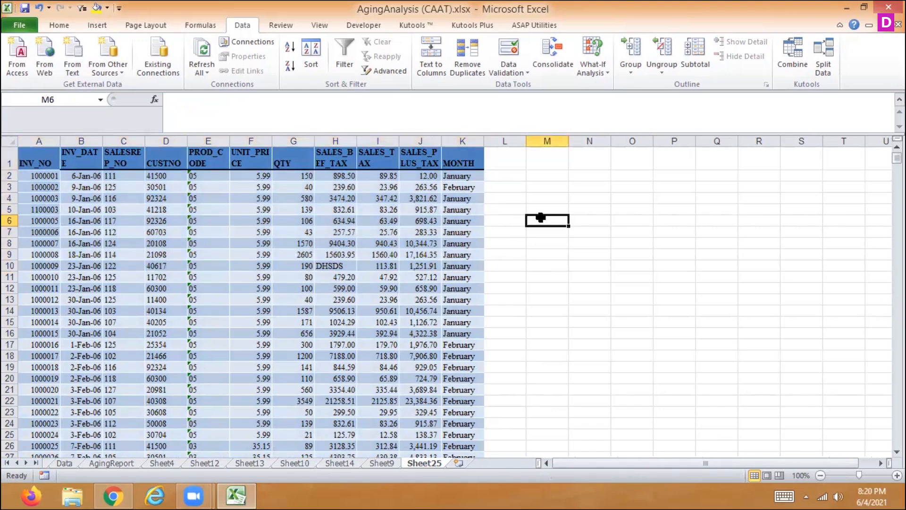
type("TABLE ")
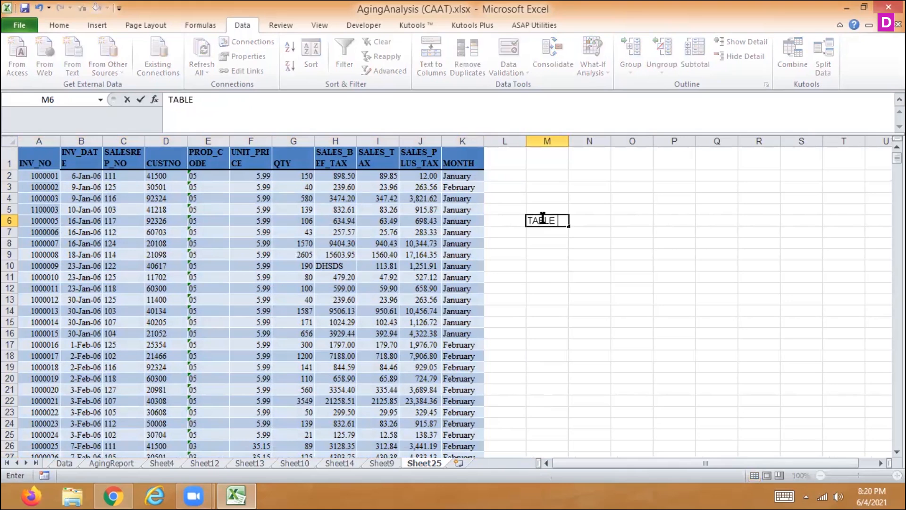
type("AND SUB")
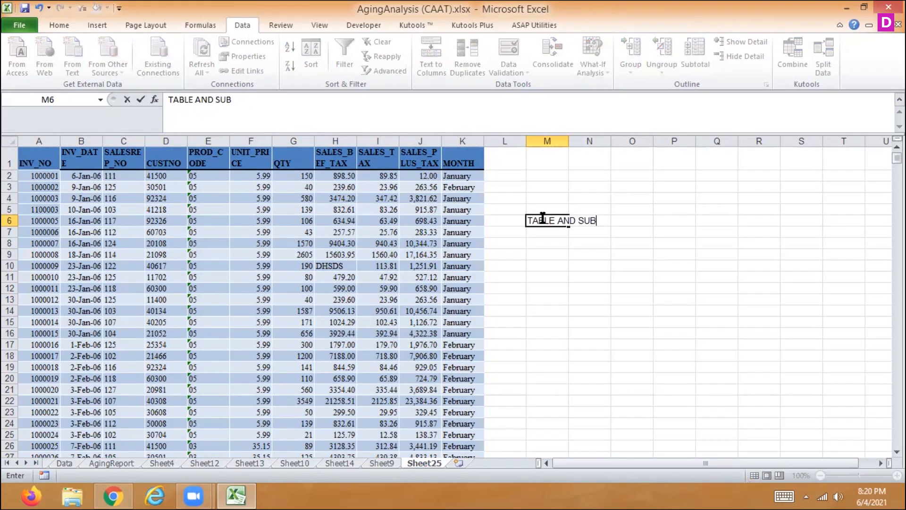
type("TOTAL NOT ")
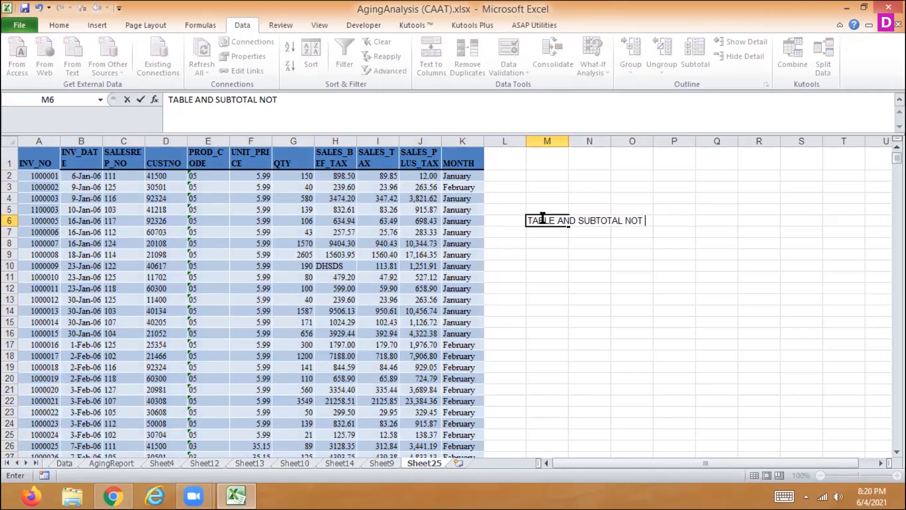
type("WORKING")
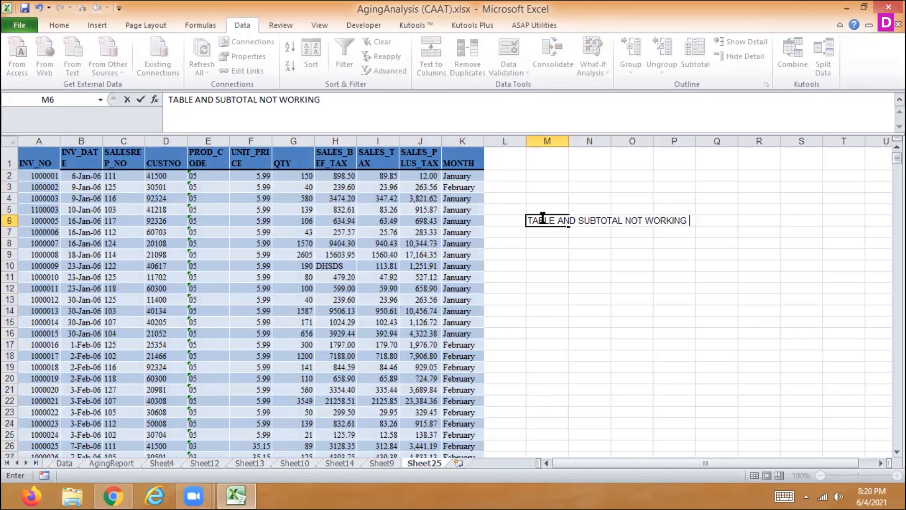
type(" C")
key("BackSpace")
type("TOGETHER")
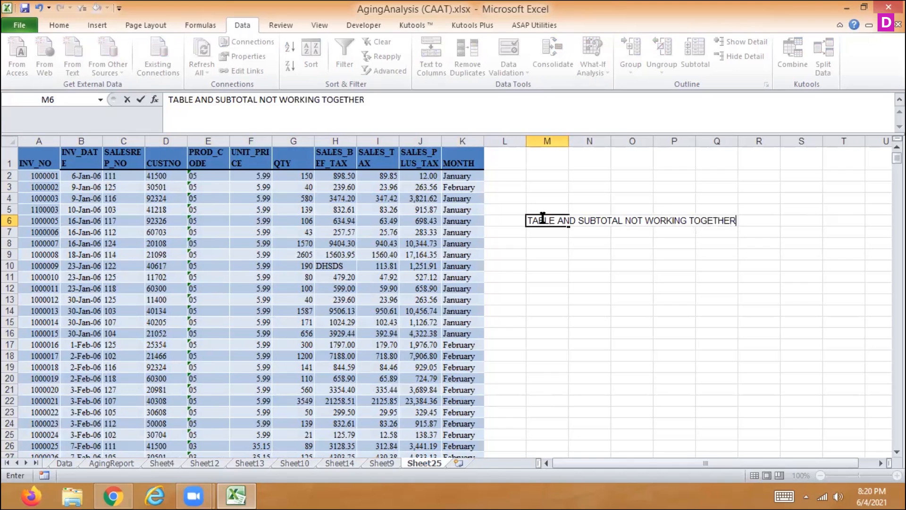
key("Return")
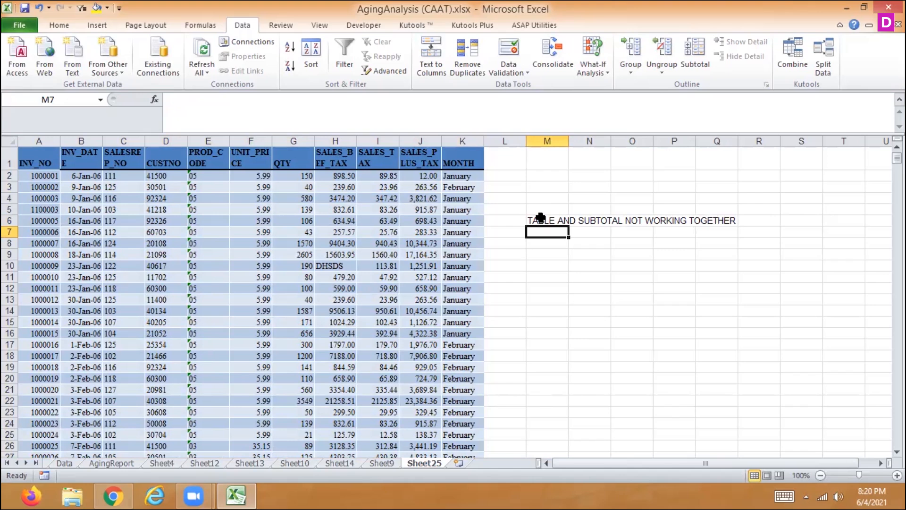
- Enter the note "SORTING ORDER MUST BE" in cell M7
type("SORTI")
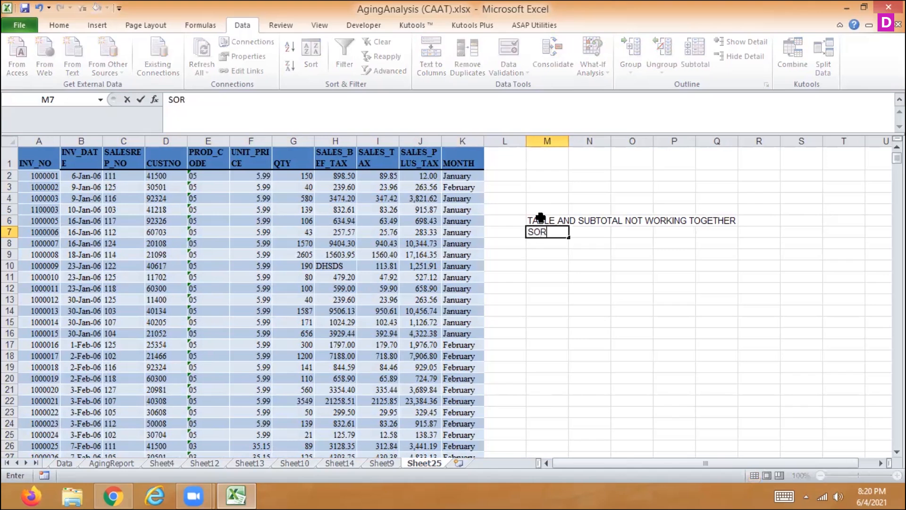
type("NG ORDE")
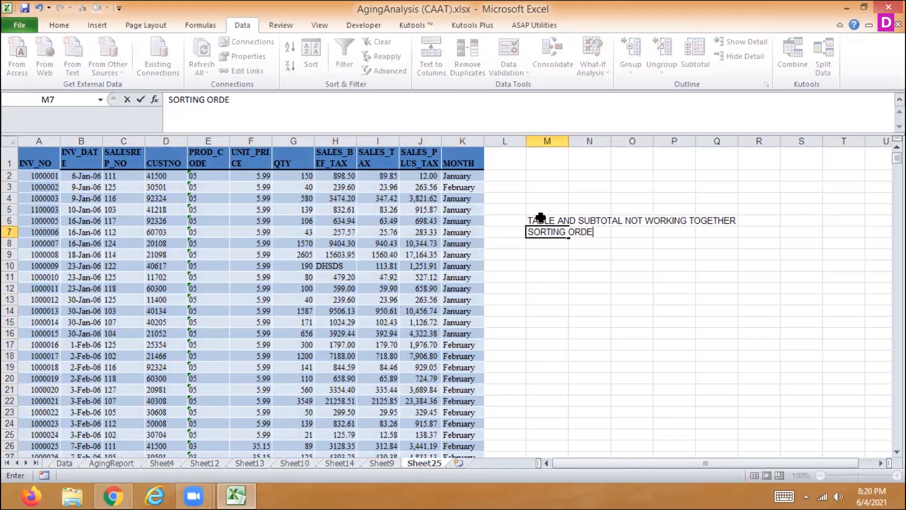
type("R MUST BE")
key("Return")
- Subtotal the whole data range by MONTH, summing SALES_BEF_TAX, SALES_TAX and SALES_PLUS_TAX, and inspect the first month groups
left_click_drag(39, 163, 461, 363)
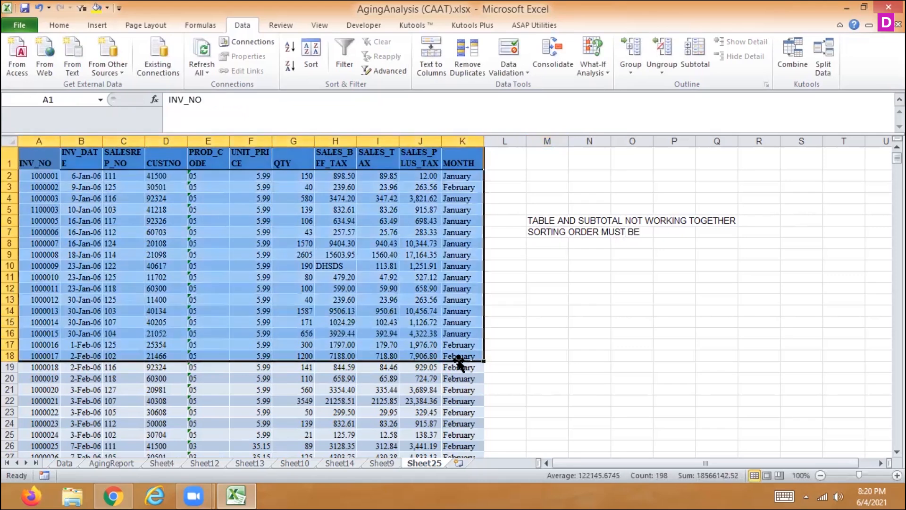
key("ctrl+shift+Down")
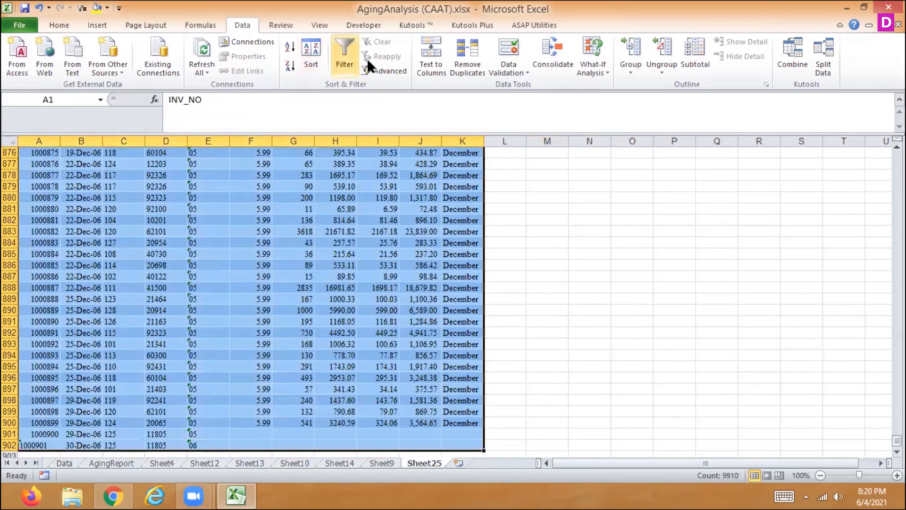
left_click(696, 53)
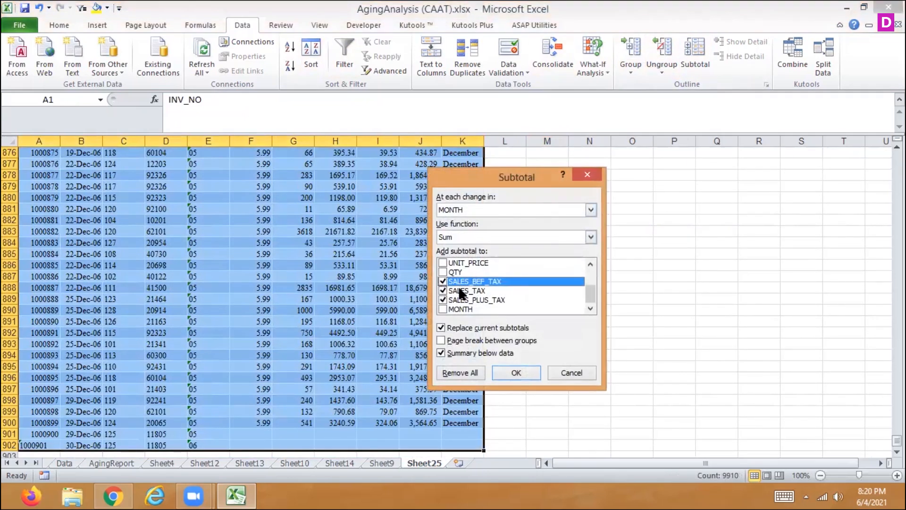
left_click(515, 372)
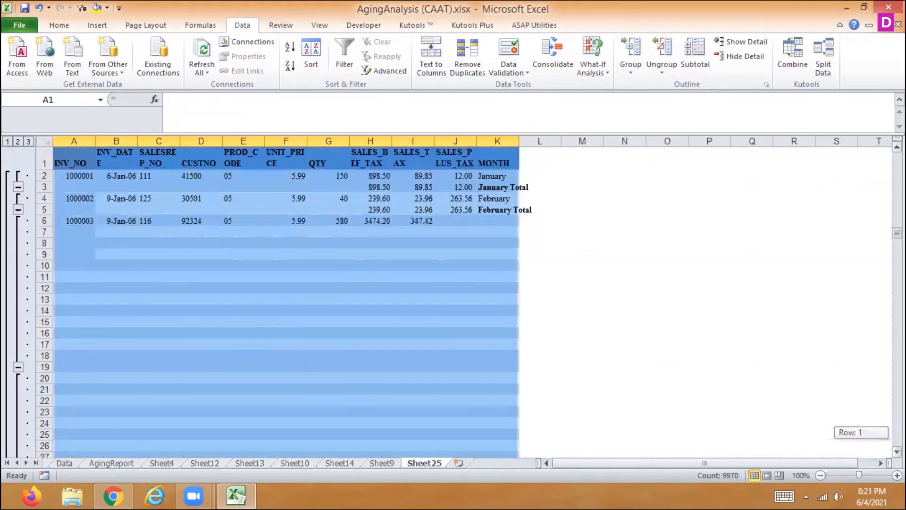
left_click(483, 175)
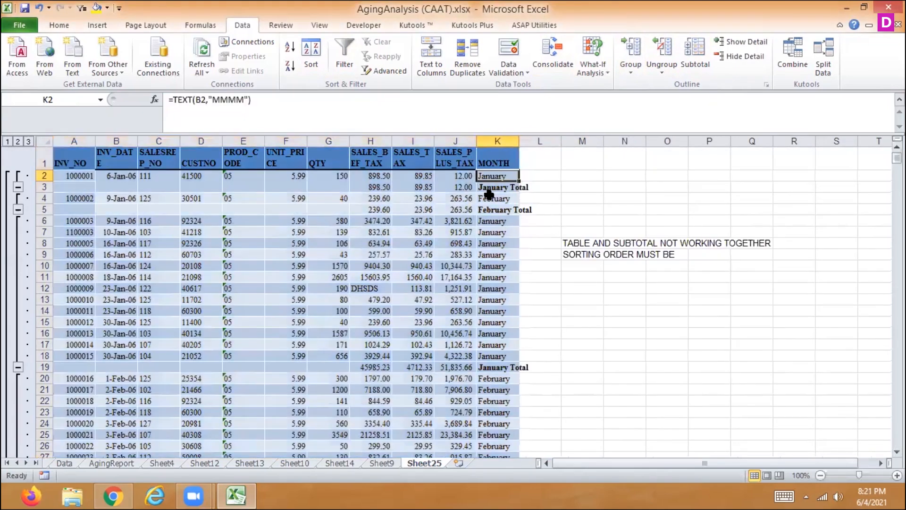
left_click(493, 199)
left_click_drag(493, 220, 505, 344)
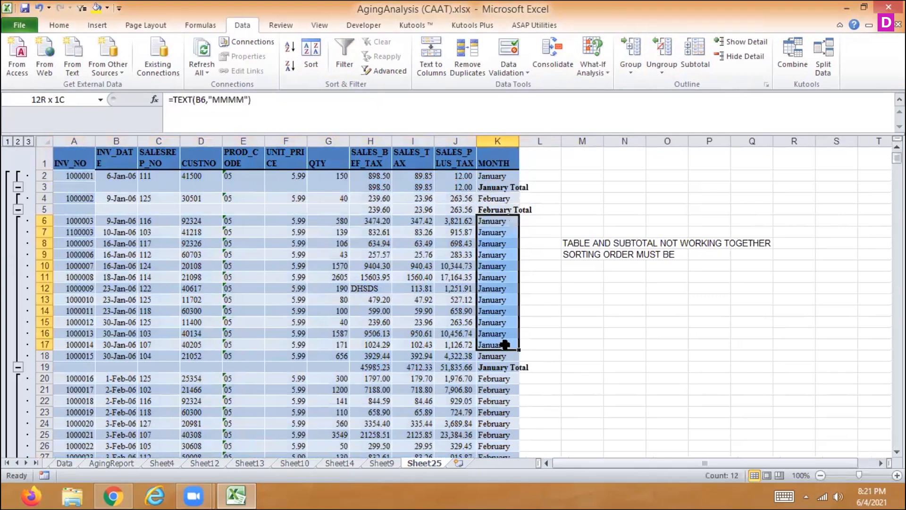
left_click(503, 393)
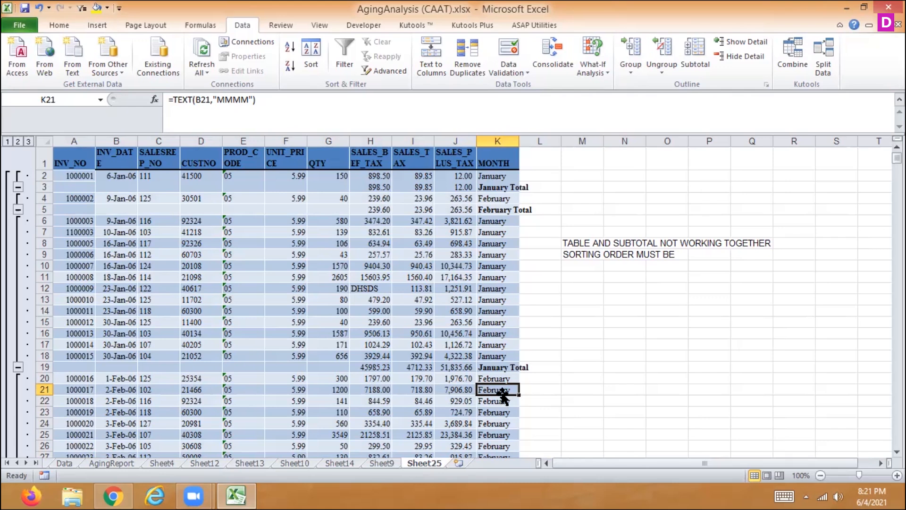
- Enter the note "CHANGING IS NOT POSSBILE IMN THE SUBTOTAL" in cell M10
key("Down")
key("Up")
key("Up")
key("Up")
key("Up")
key("Up")
key("Up")
key("Up")
key("Up")
key("Up")
key("Up")
key("Up")
key("Up")
key("Right")
key("Right")
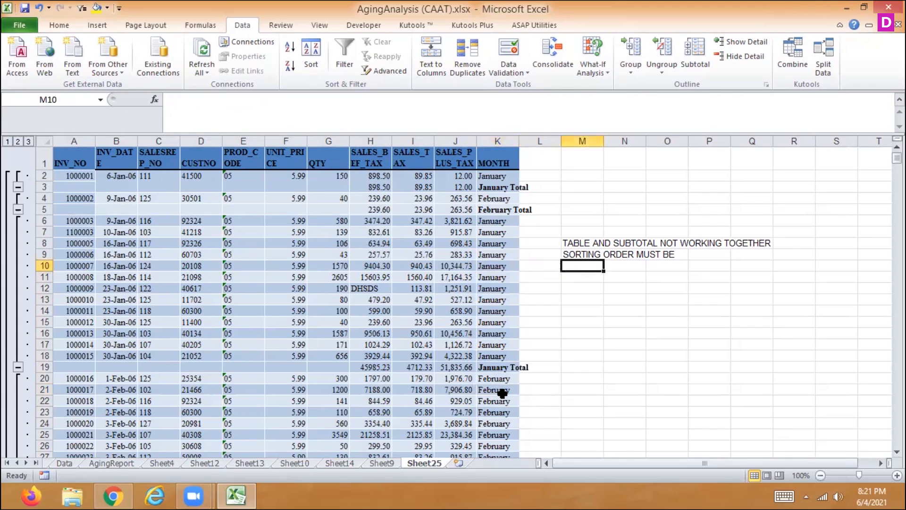
type("CHANG")
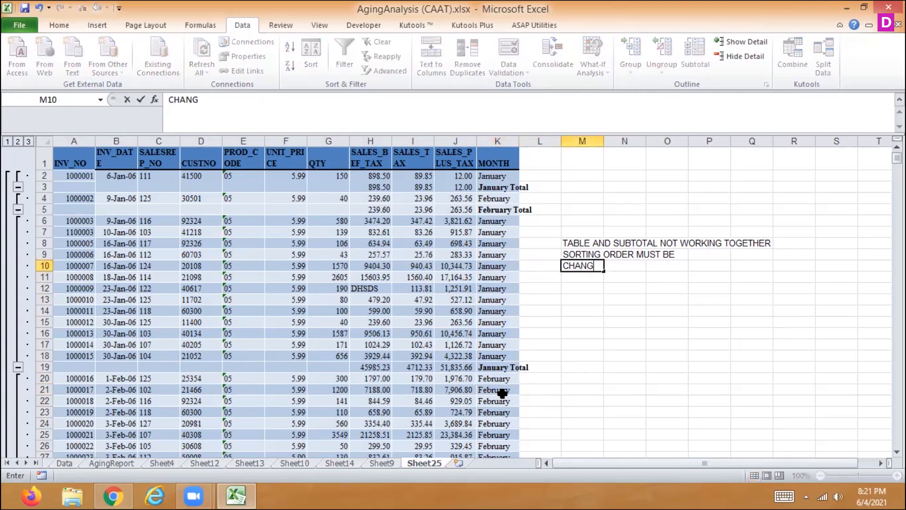
type("ING IS NOT POSSBILE IMN THE SUBTOTAL")
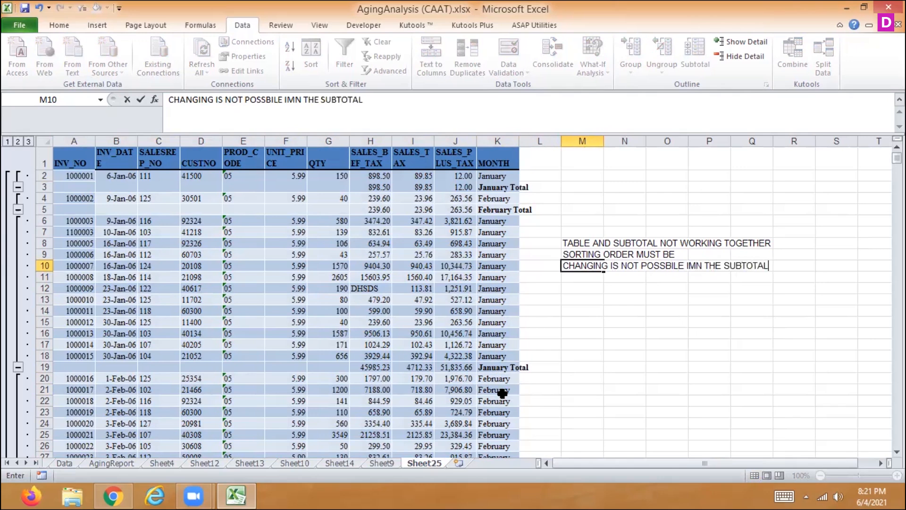
key("Return")
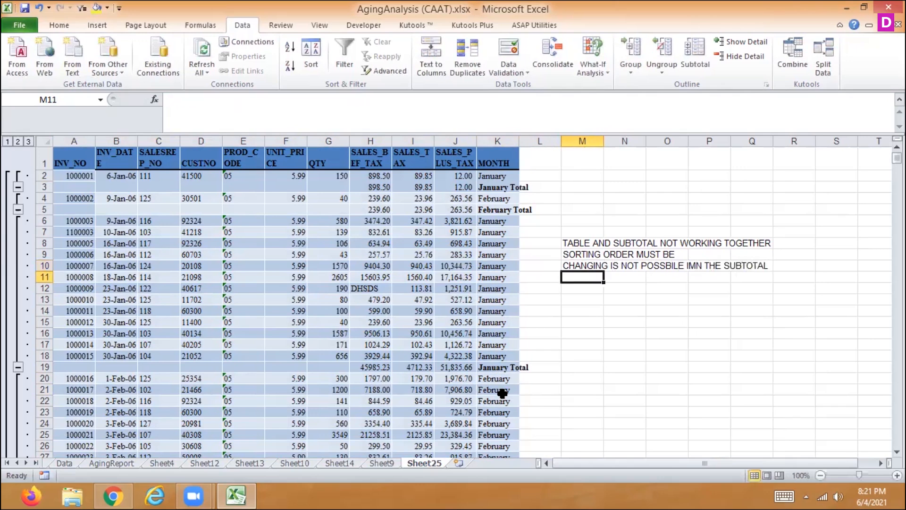
- Enter the note "REFRESH MENU IS NOT WORKING" in cell M11
type("RE")
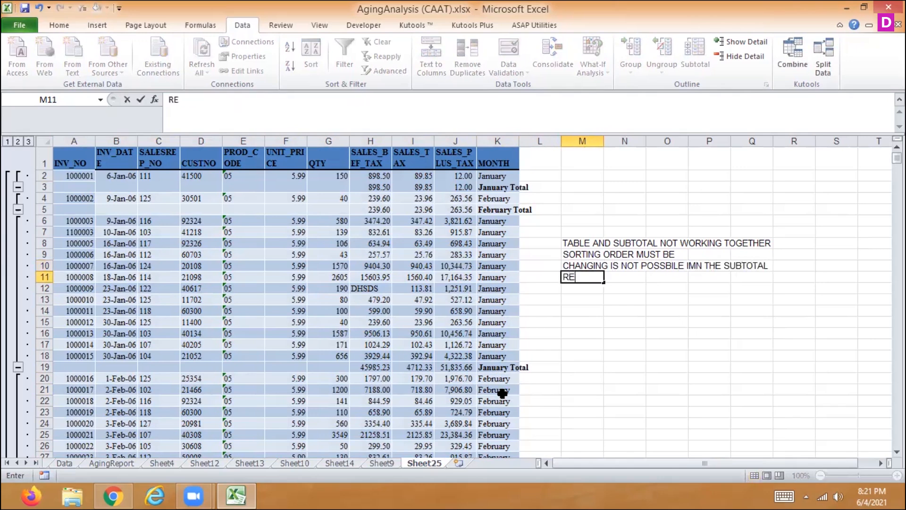
type("FRESH M")
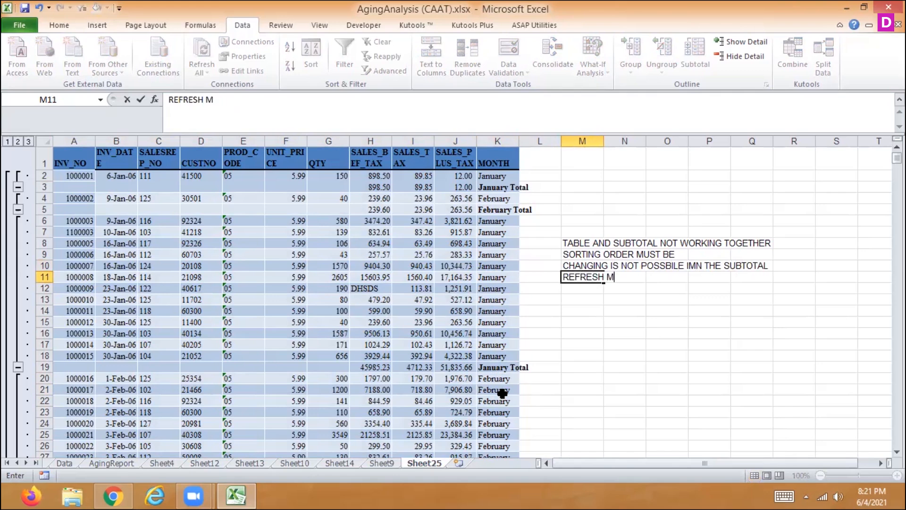
type("ENU  IS NOT W")
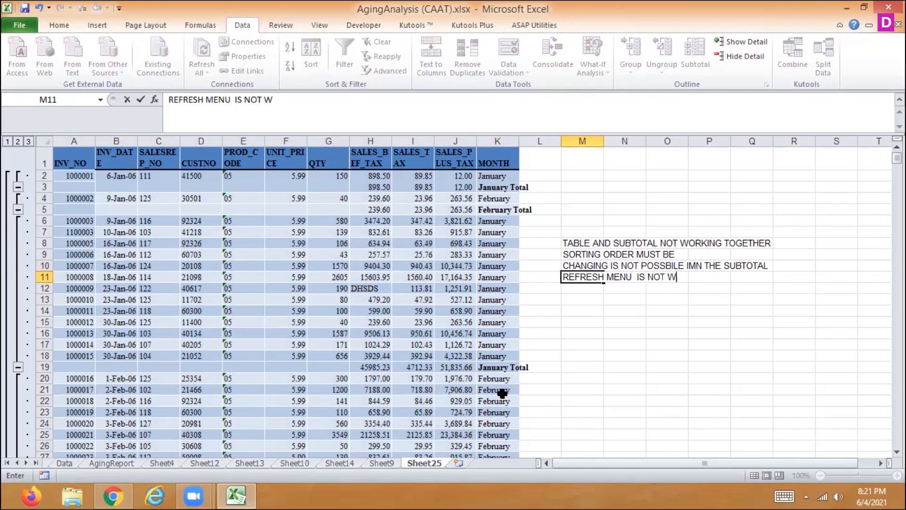
type("ORKING")
key("Return")
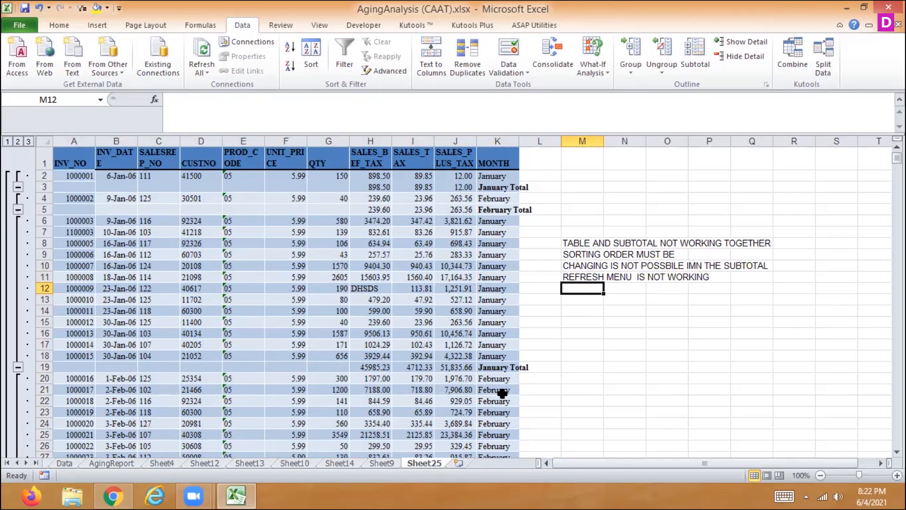
- Correct "IMN" to "IN" in the note in cell M10
key("Up")
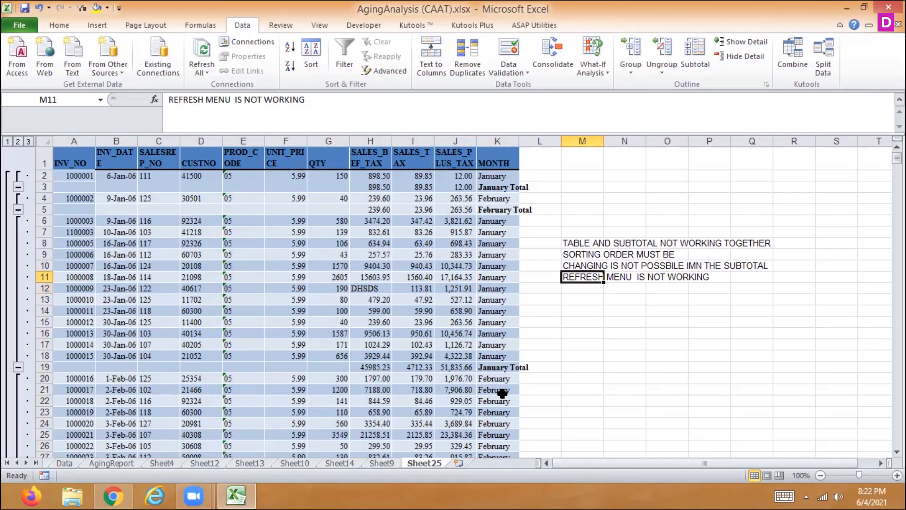
key("Up")
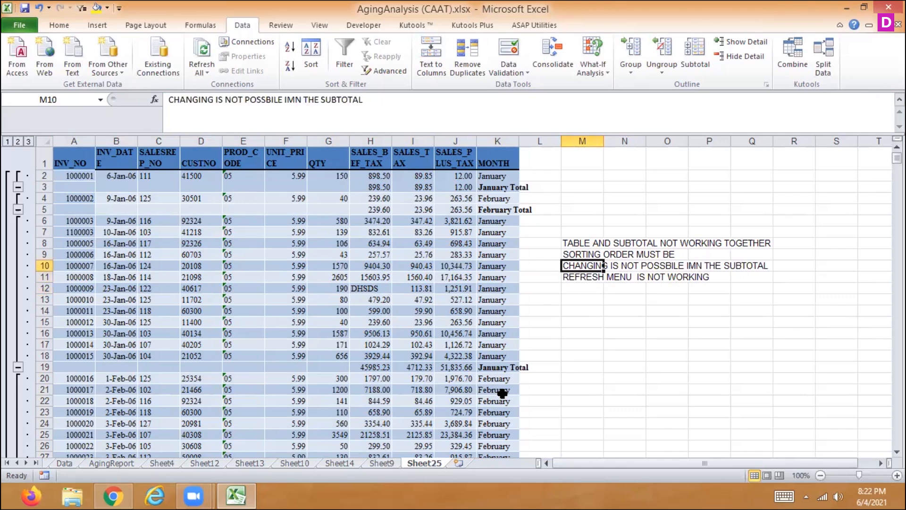
left_click(289, 105)
key("Delete")
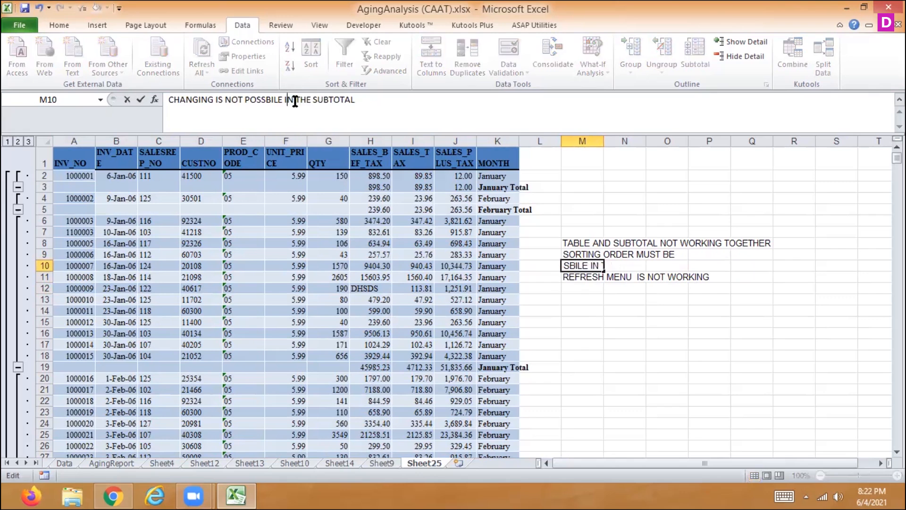
key("Return")
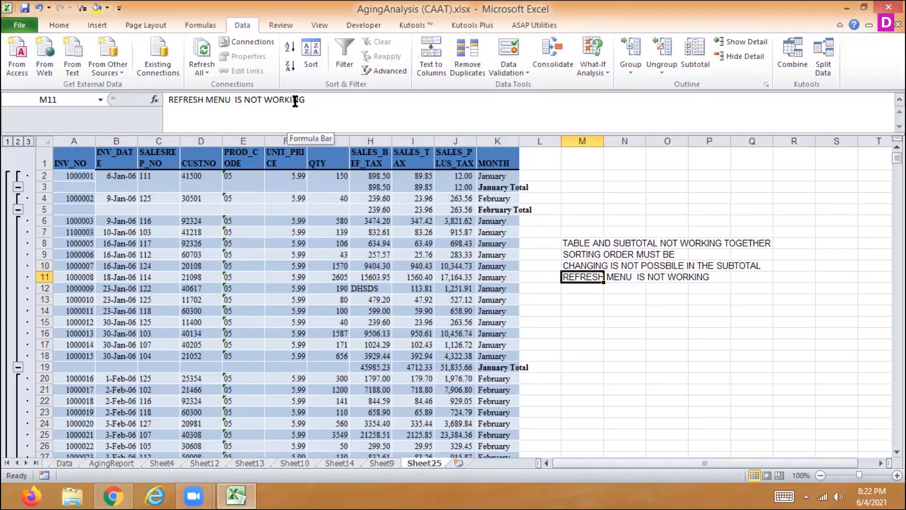
- Undo the spelling correction in M10 and the refresh note in M11
key("ctrl+z")
key("ctrl+z")
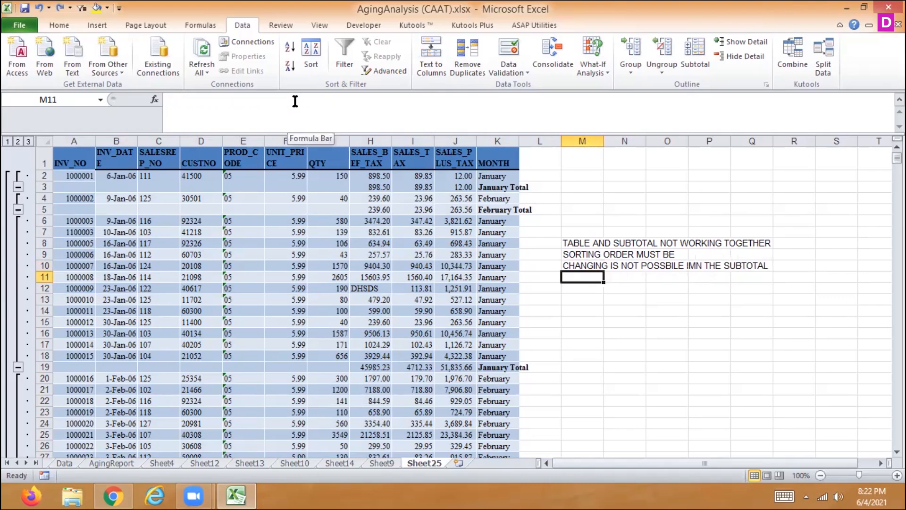
- Copy the full sales table, headers included, from the Data sheet into a new worksheet starting at A1
left_click(69, 461)
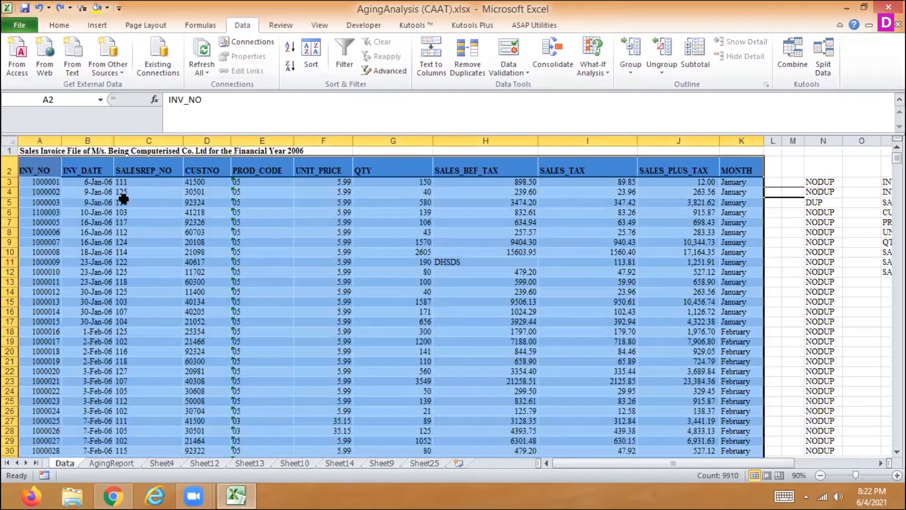
left_click_drag(29, 163, 727, 391)
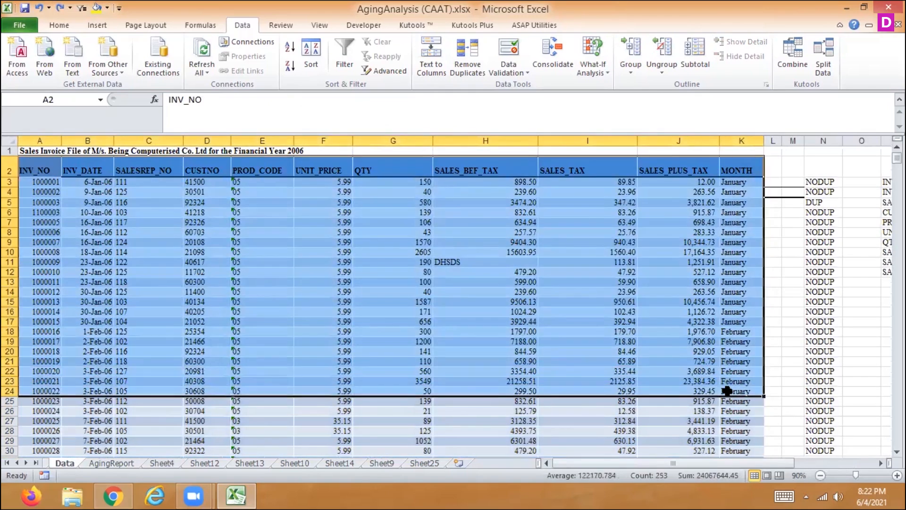
key("ctrl+shift+Down")
key("ctrl+c")
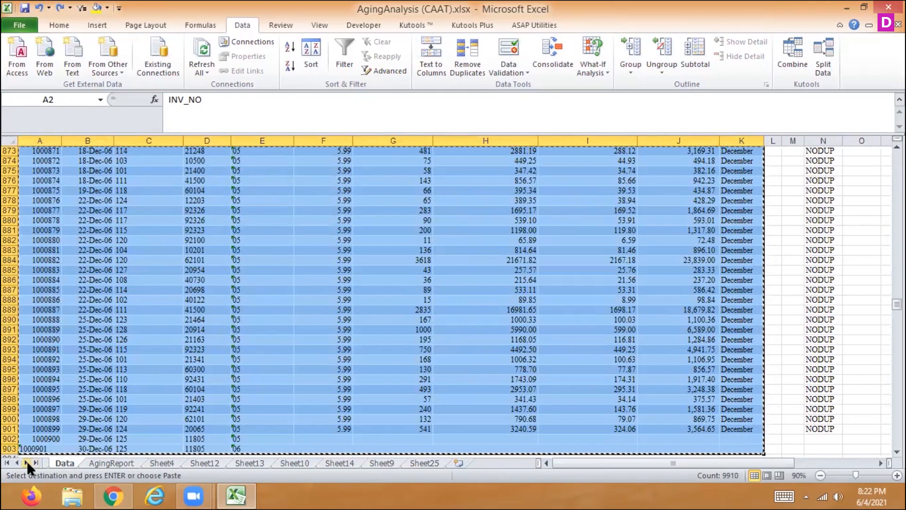
left_click(458, 463)
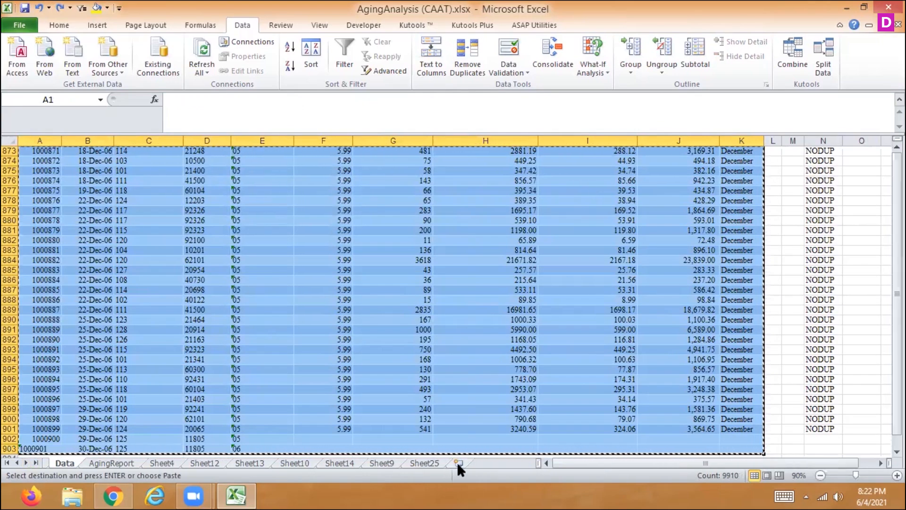
key("ctrl+v")
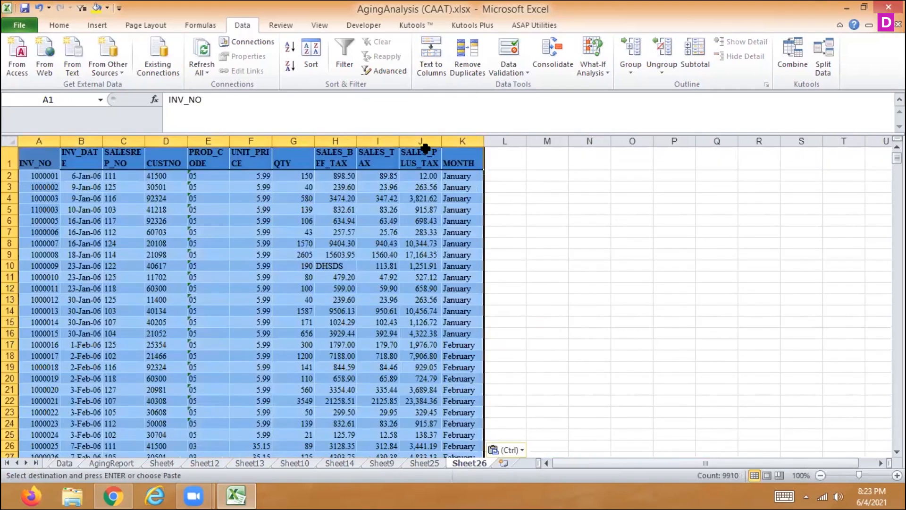
- Replace the MONTH formula in cell K3 of the new sheet with the text February
left_click(462, 187)
type("February")
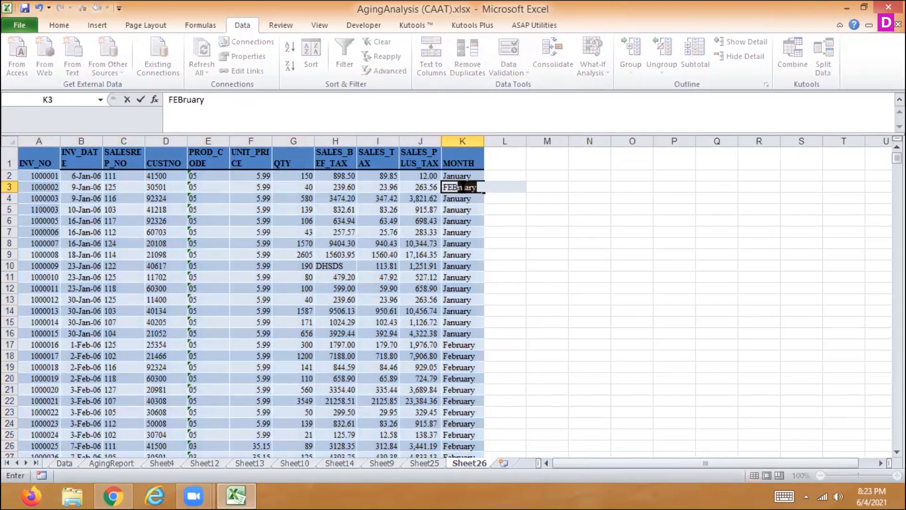
key("Return")
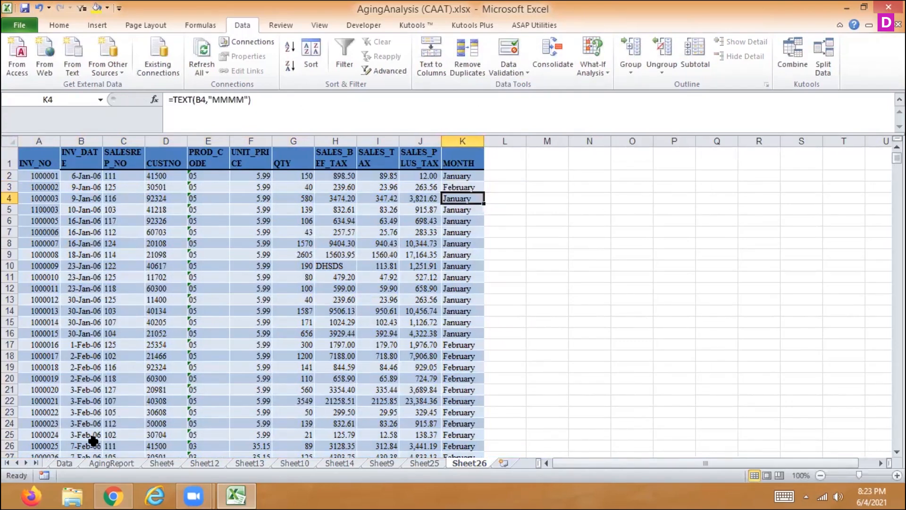
- Enter the note "REFRESH NOT WORKING IN SUBTOTAL" in cell M11 of Sheet25
left_click(64, 462)
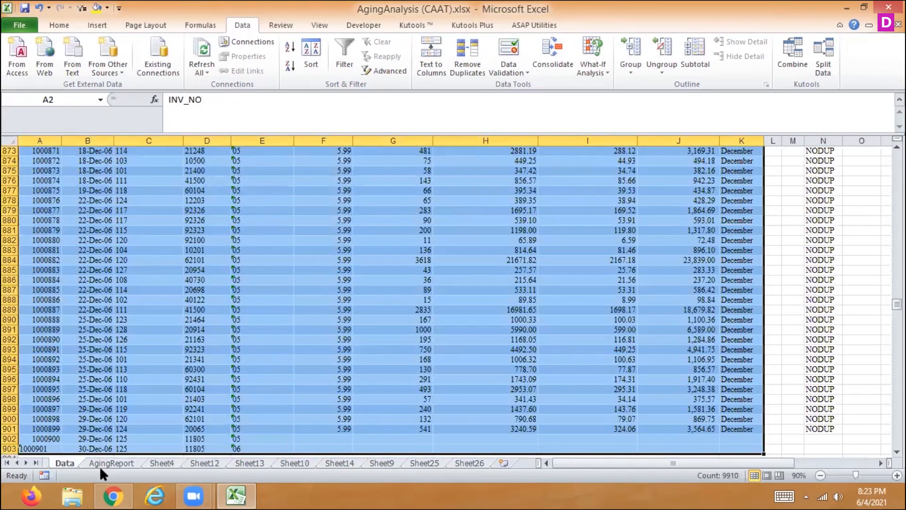
left_click(418, 463)
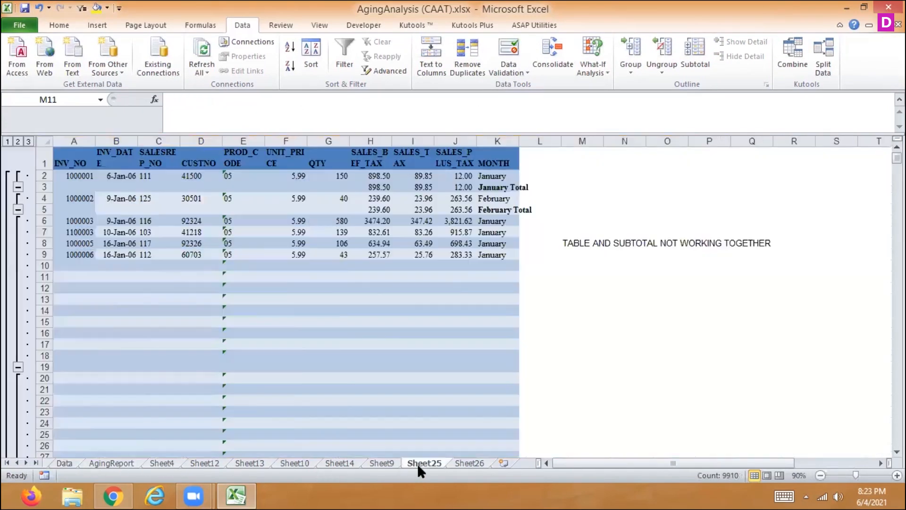
type("R")
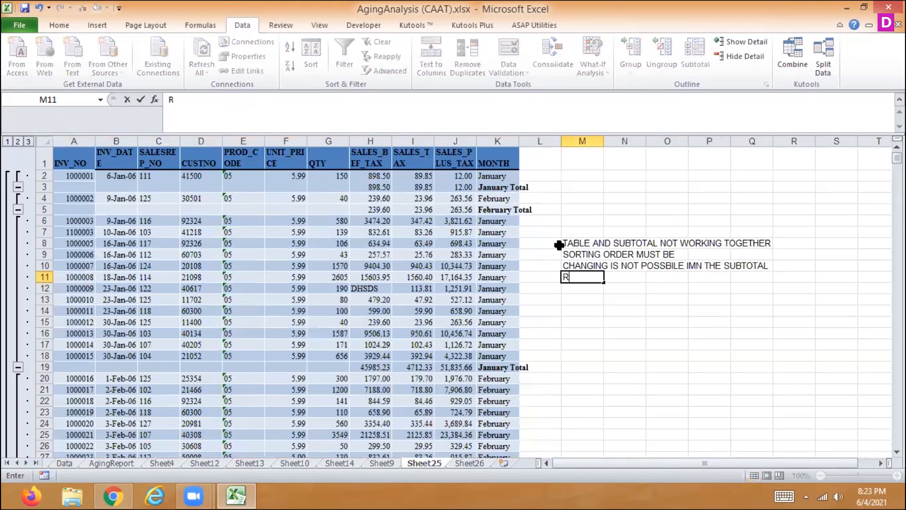
type("EFRESH NOT WORKING IN SUBTOTAL")
key("Return")
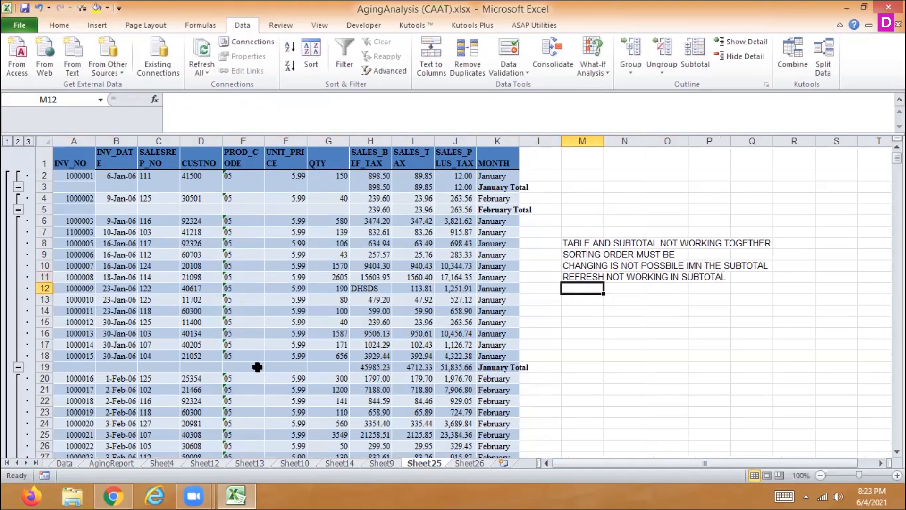
- Create a pivot table on a new worksheet from the full sales range A1:K902 of Sheet26
left_click(470, 463)
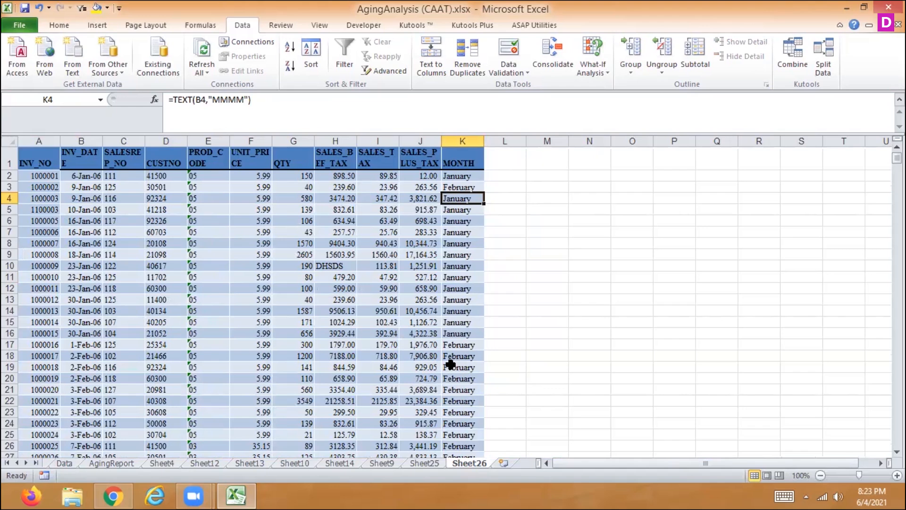
key("Up")
key("Up")
key("Up")
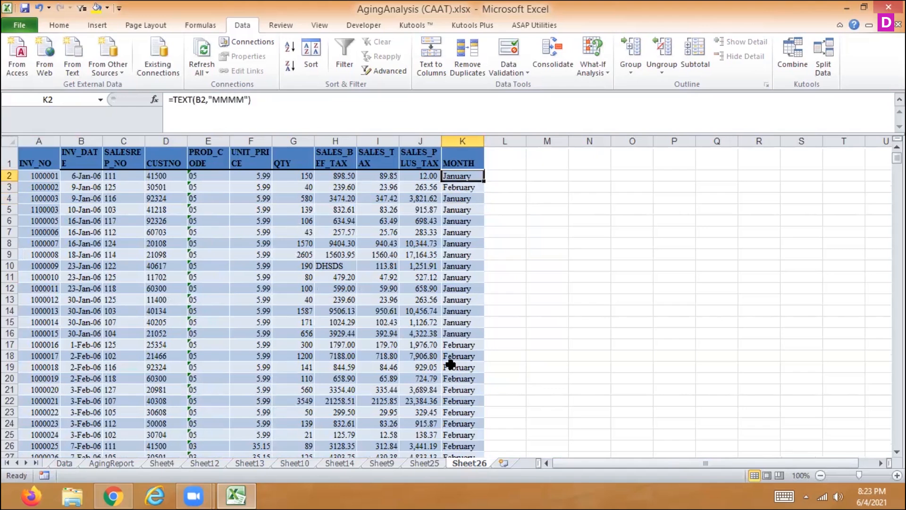
key("Left")
key("Left")
key("Left")
key("Left")
key("Left")
key("Left")
key("Left")
key("Left")
key("Left")
key("Left")
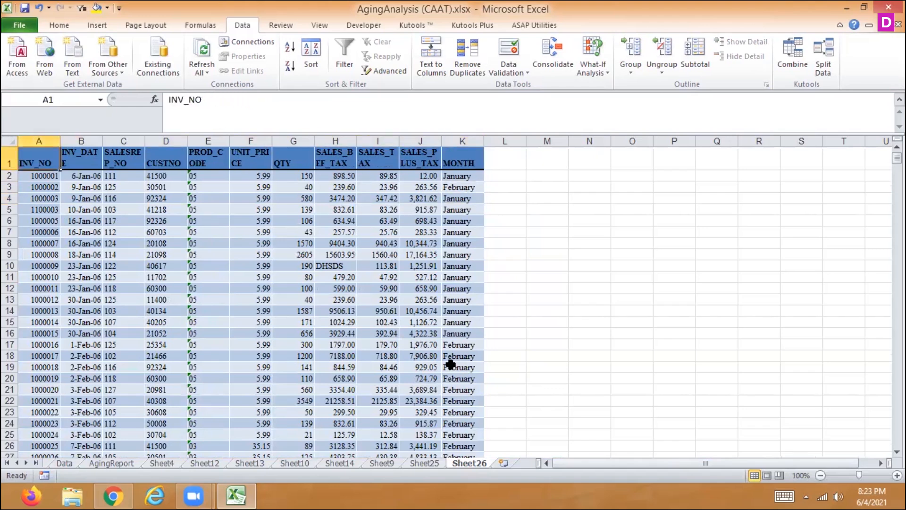
key("ctrl+shift+Right")
key("ctrl+shift+Down")
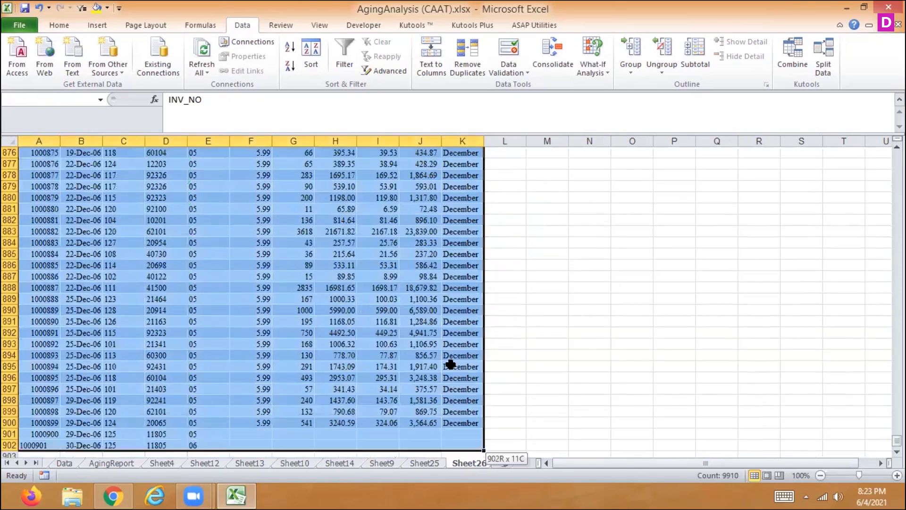
left_click(92, 22)
left_click(30, 42)
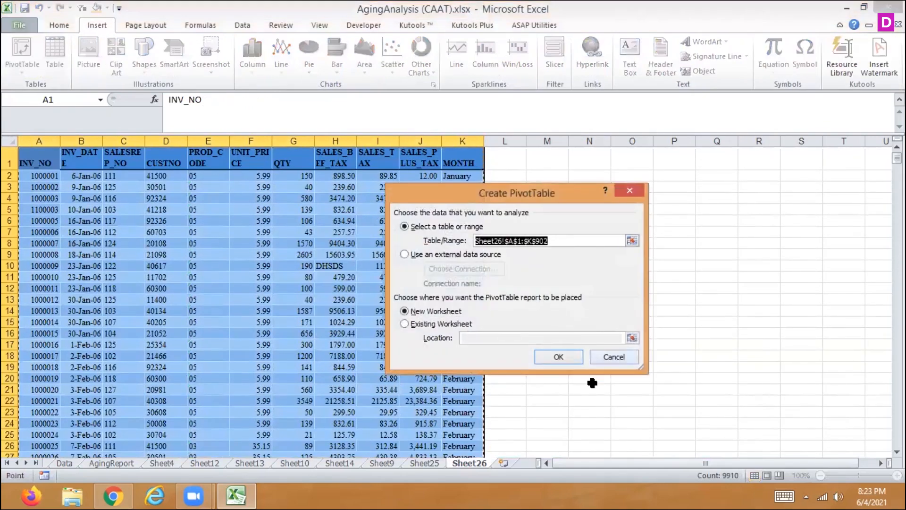
left_click(561, 357)
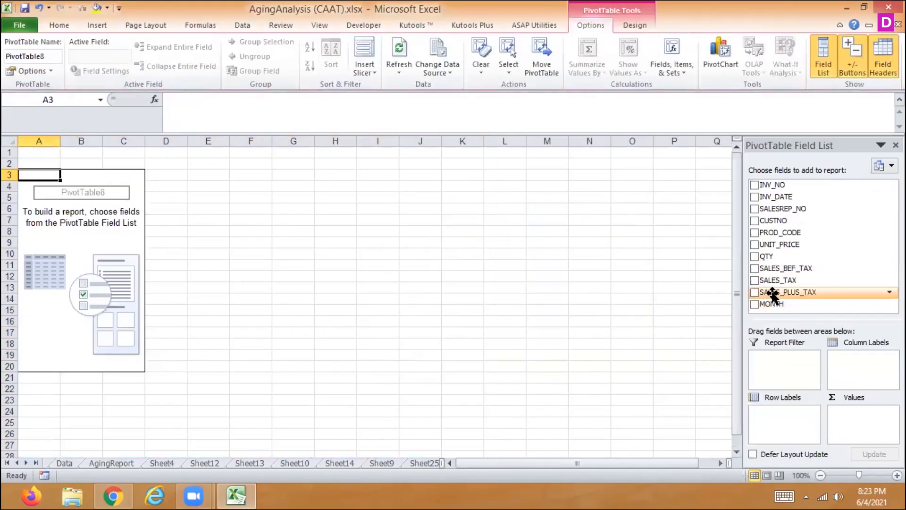
- Lay out the pivot table with MONTH as row labels and SALES_BEF_TAX, SALES_TAX and SALES_PLUS_TAX as values
left_click_drag(780, 347, 769, 406)
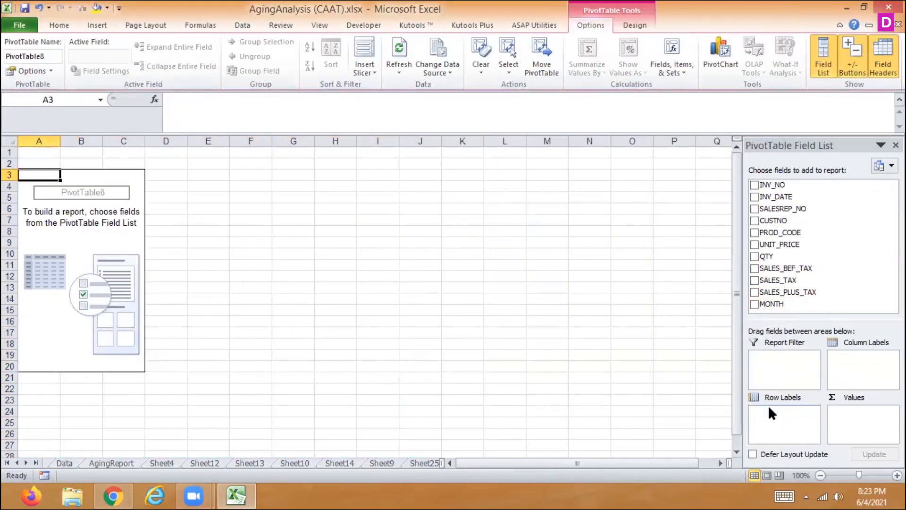
left_click(755, 269)
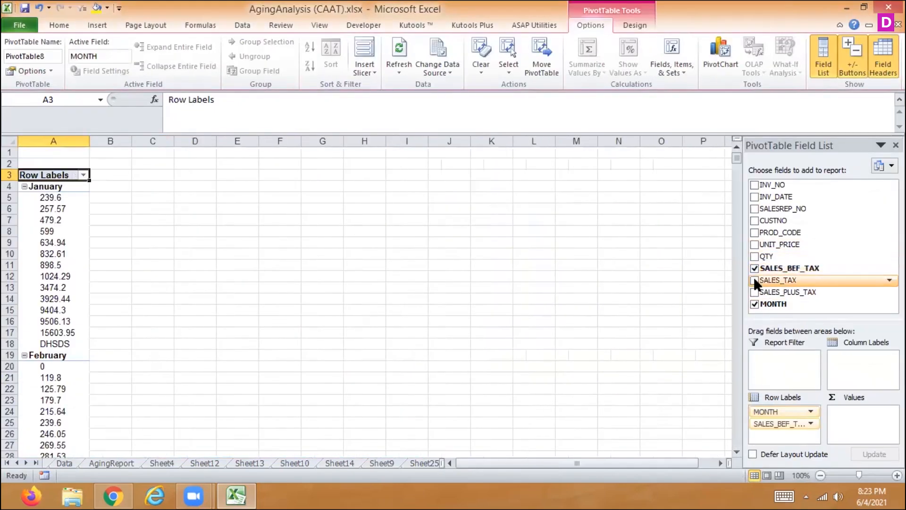
left_click(755, 280)
left_click_drag(781, 423, 863, 415)
left_click_drag(776, 428, 857, 425)
left_click_drag(778, 425, 880, 432)
- Summarize the SALES_BEF_TAX, SALES_TAX and SALES_PLUS_TAX value fields by Sum
left_click(862, 414)
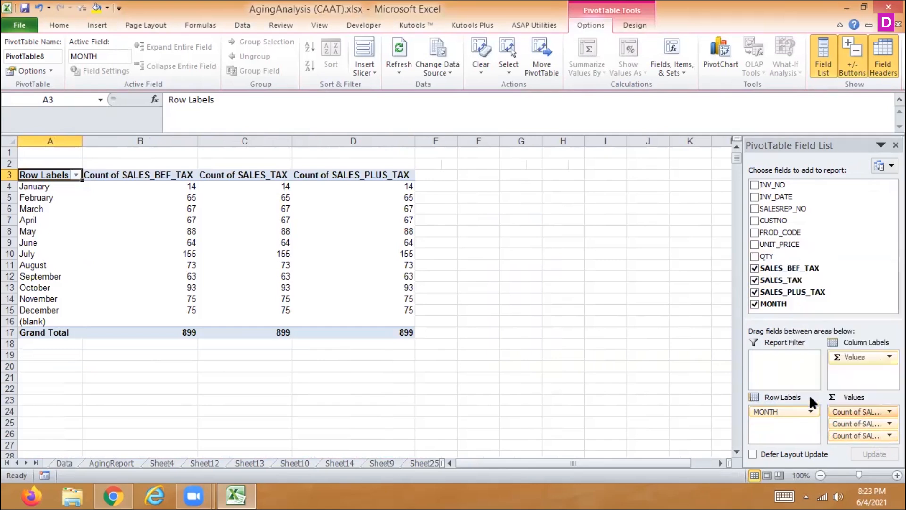
left_click(850, 397)
left_click(420, 290)
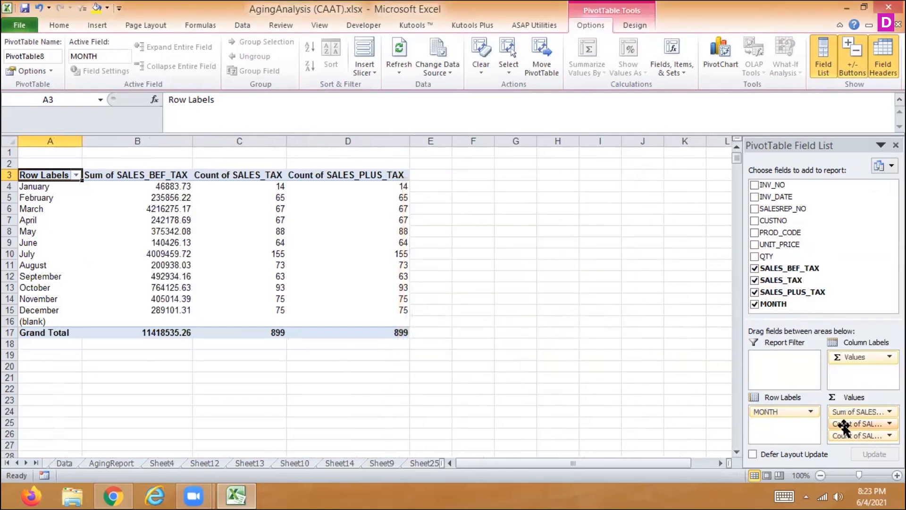
left_click(864, 423)
left_click(807, 409)
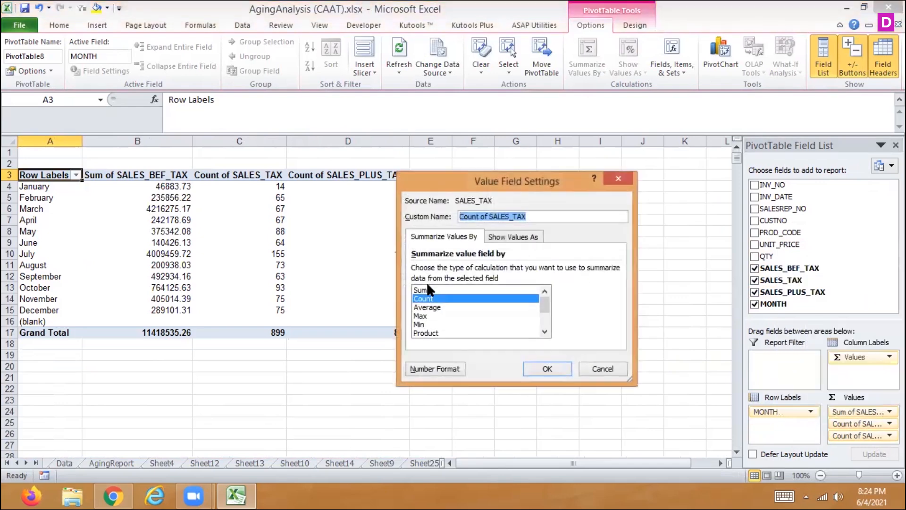
left_click(425, 290)
left_click(548, 370)
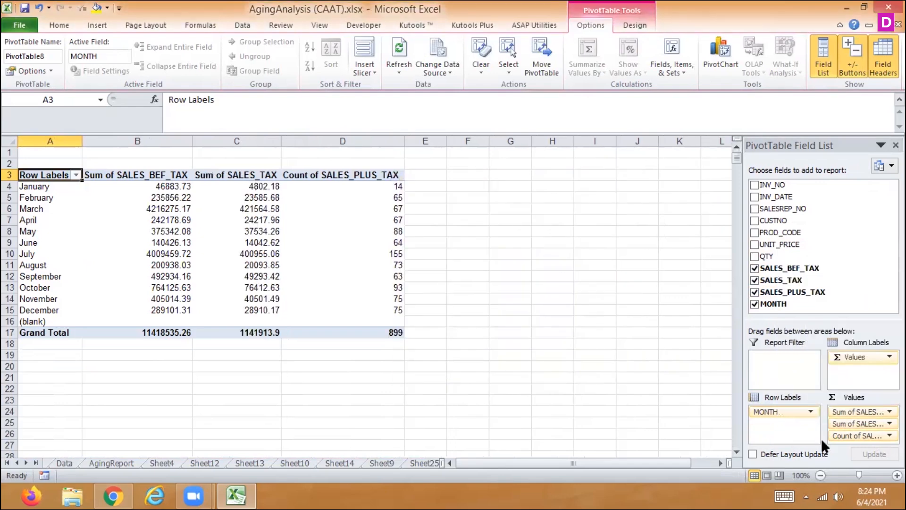
left_click(838, 436)
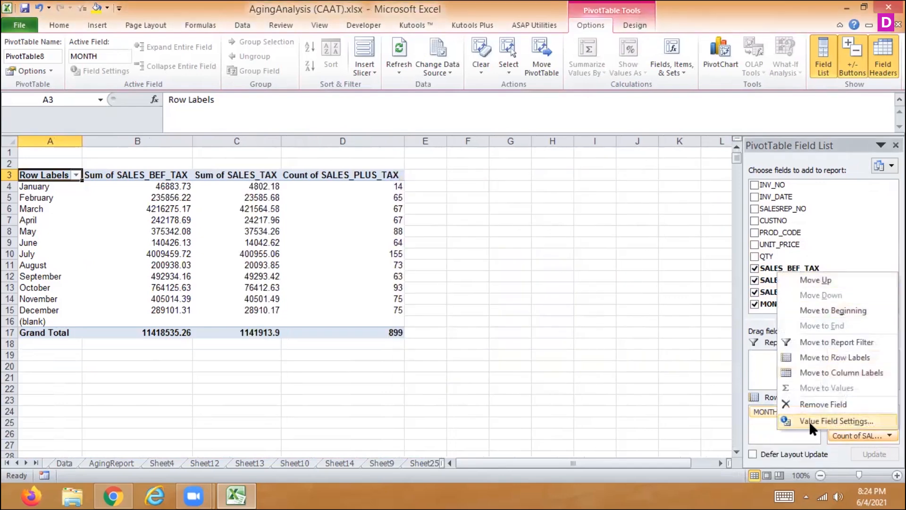
left_click(836, 421)
left_click(425, 290)
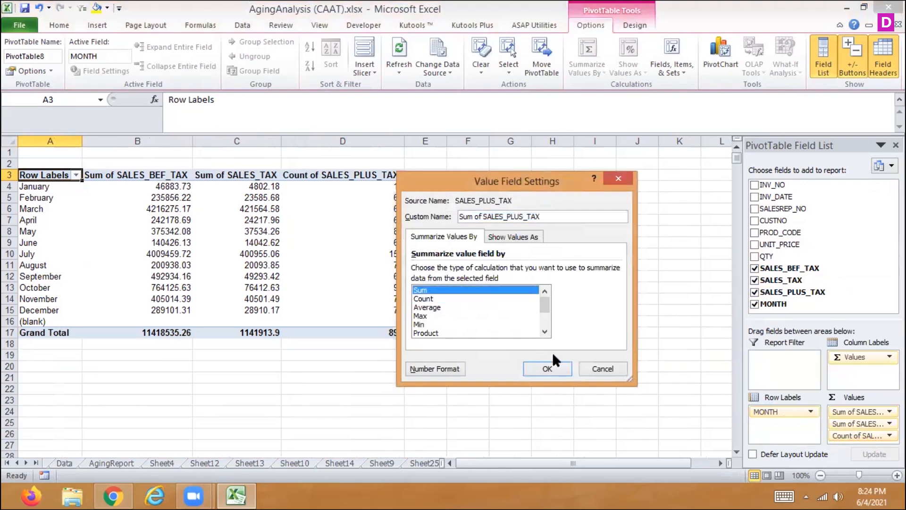
left_click(547, 368)
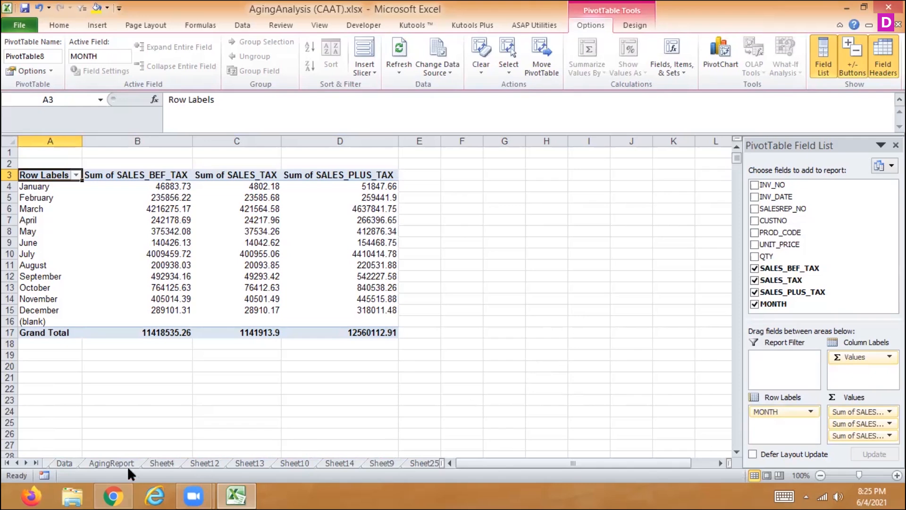
- Collapse the subtotal outline on Sheet25 to level 2 so only the monthly total rows and grand total are displayed
left_click(420, 464)
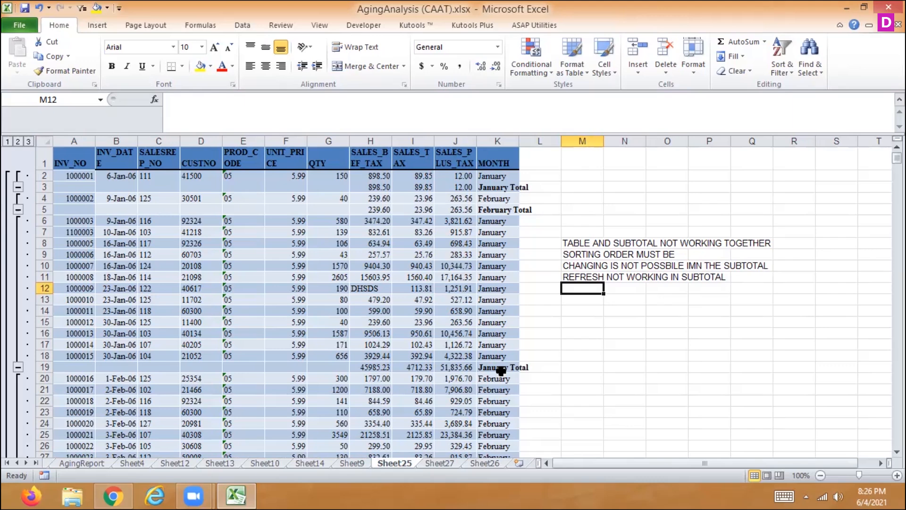
left_click(17, 142)
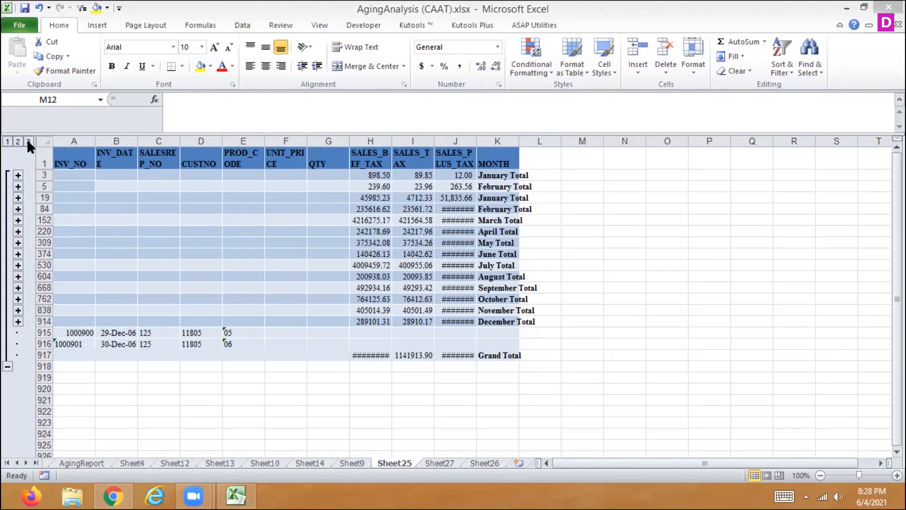
- Start a SUMIFS formula in cell E4 of Sheet27, beside the January row, with Data!J3:J901 as the sum range
left_click(432, 462)
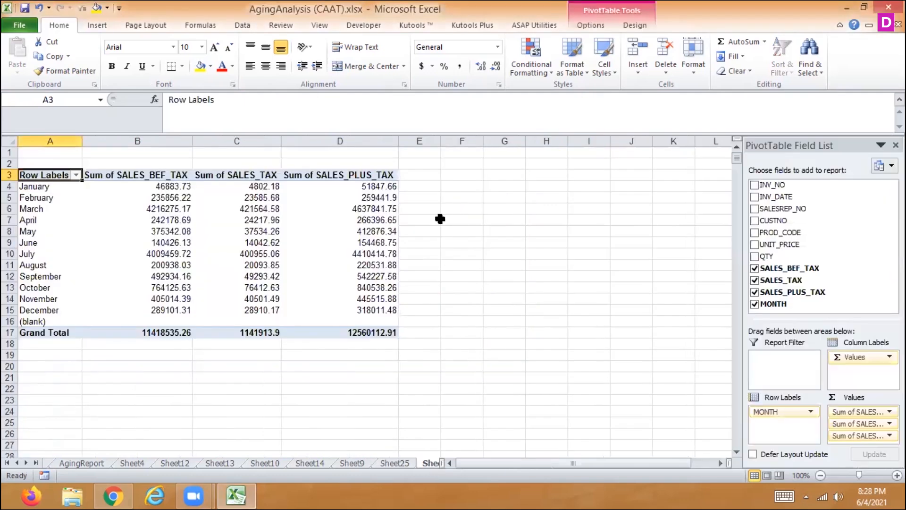
left_click(415, 188)
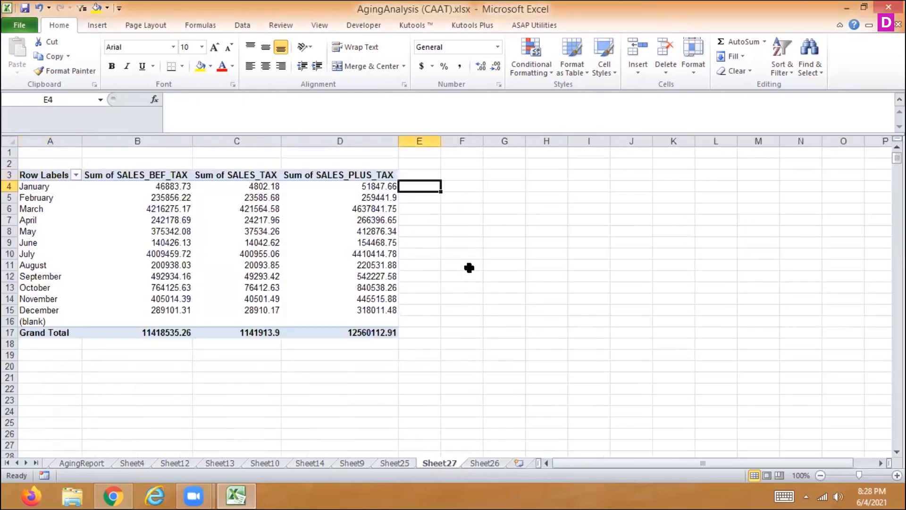
type("=SUM")
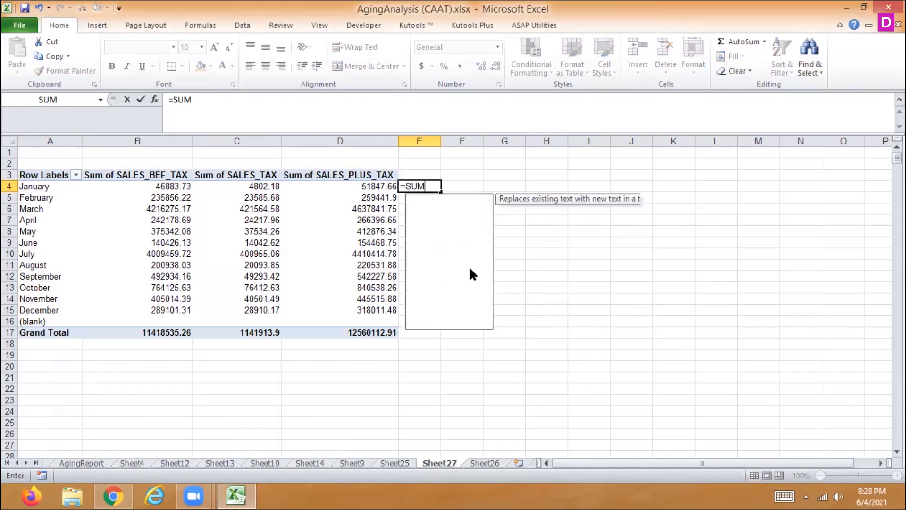
type("IFS(")
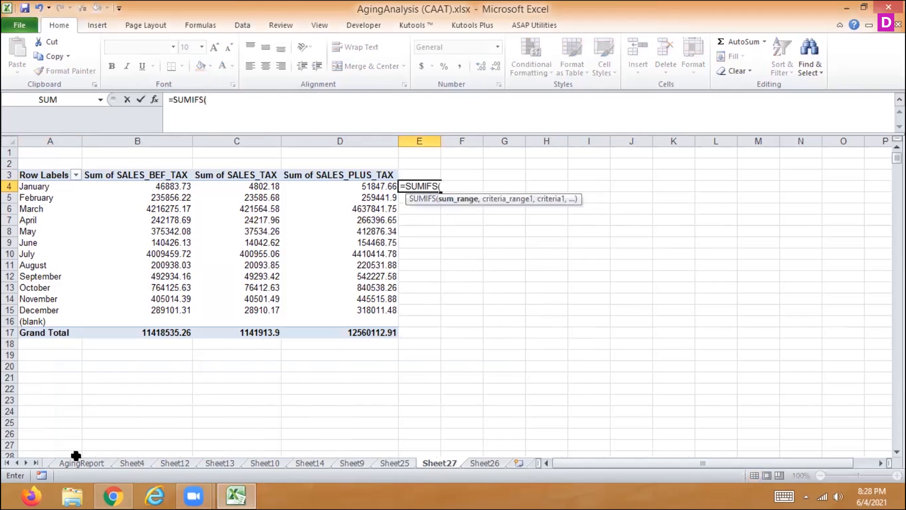
left_click(14, 463)
left_click(14, 463)
left_click(14, 463)
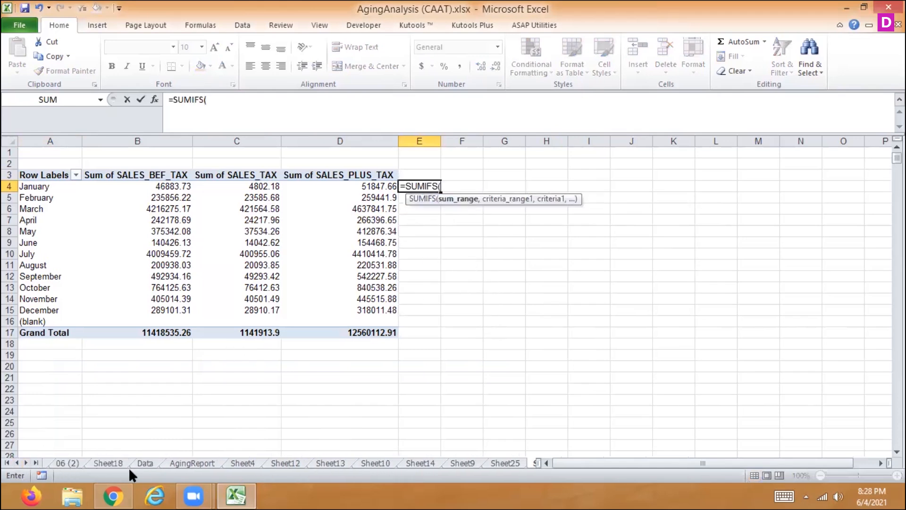
left_click(152, 465)
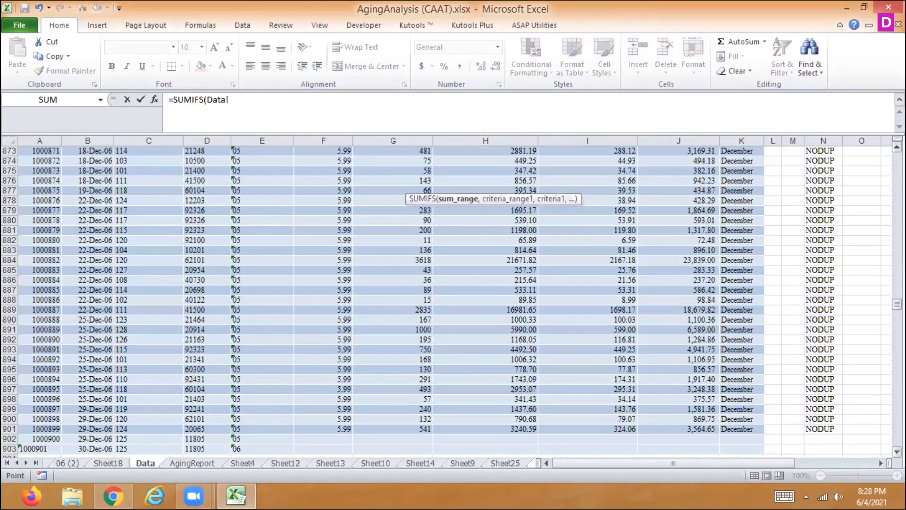
left_click_drag(897, 304, 896, 158)
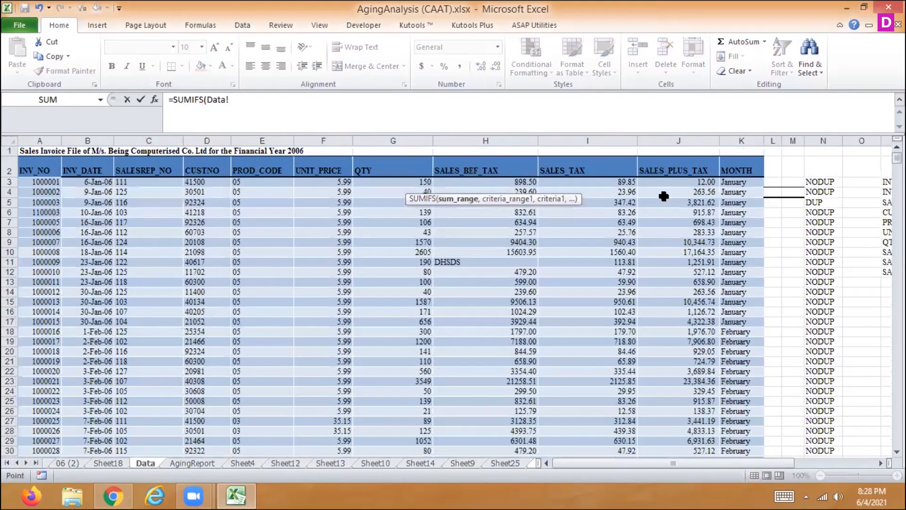
left_click(674, 182)
key("ctrl+shift+Down")
type(",")
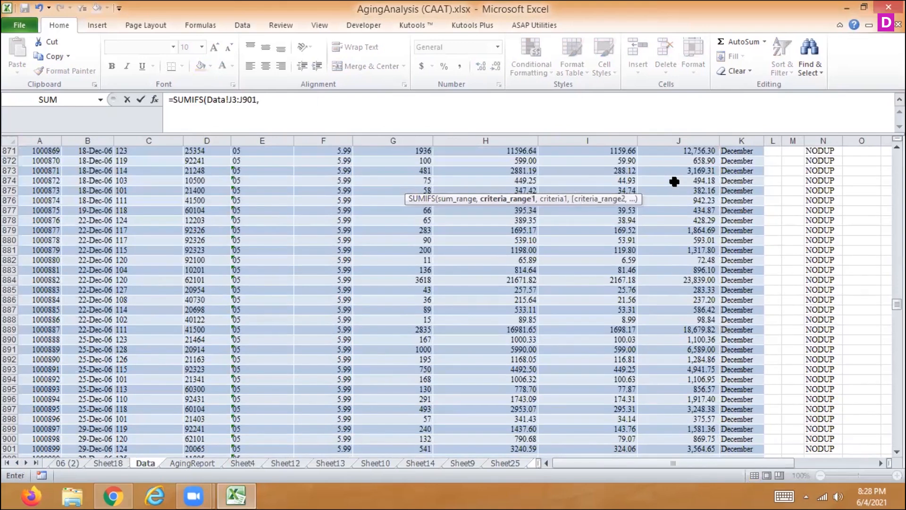
- Complete the SUMIFS formula with Data!K3:K901 as the criteria range and Data!K3 as the criterion
left_click_drag(897, 305, 897, 156)
left_click(736, 182)
key("ctrl+shift+Down")
type(",")
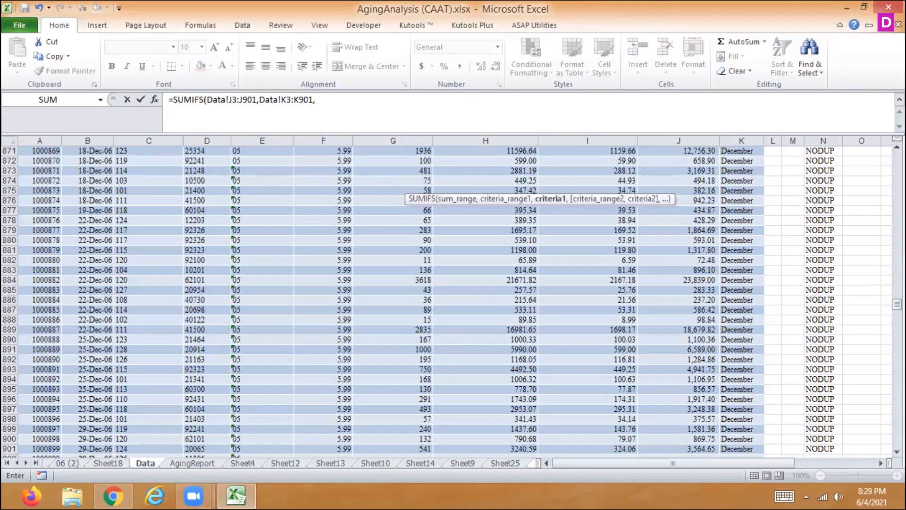
left_click_drag(896, 304, 896, 156)
left_click(736, 182)
key("Return")
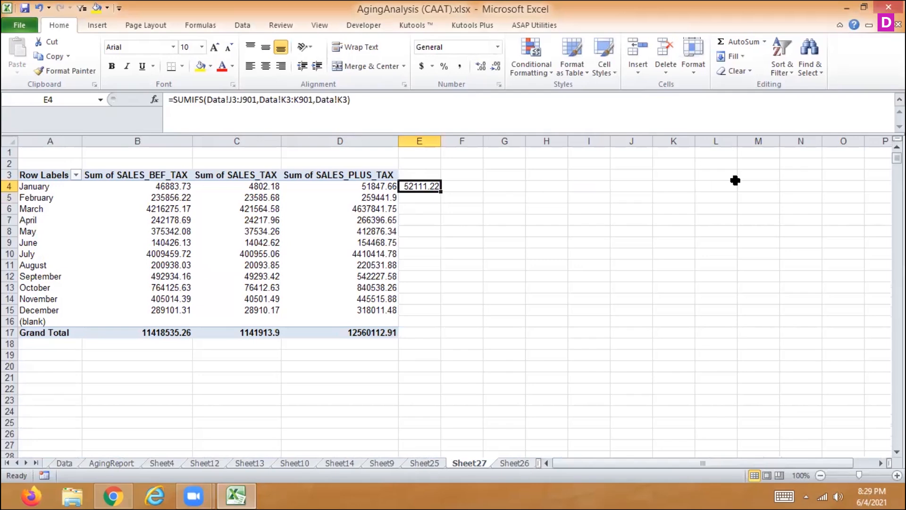
- Compare the January figures in row 4 of the pivot table with the SUMIFS result in E4
key("Left")
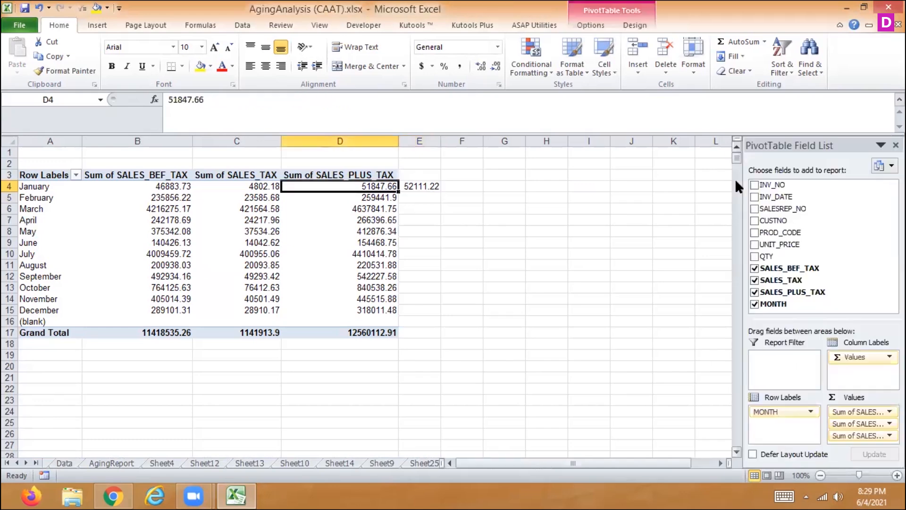
key("Left")
key("Left")
key("Left")
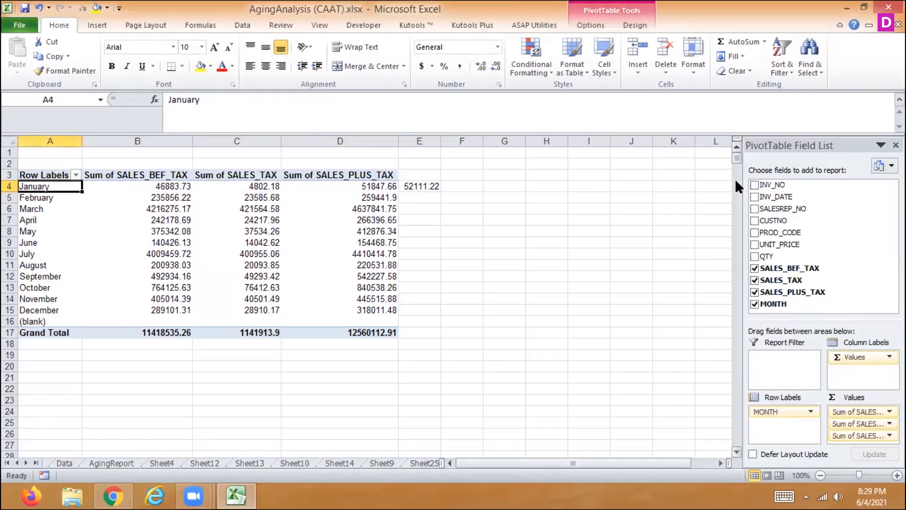
key("Right")
key("Right")
key("Right")
key("Right")
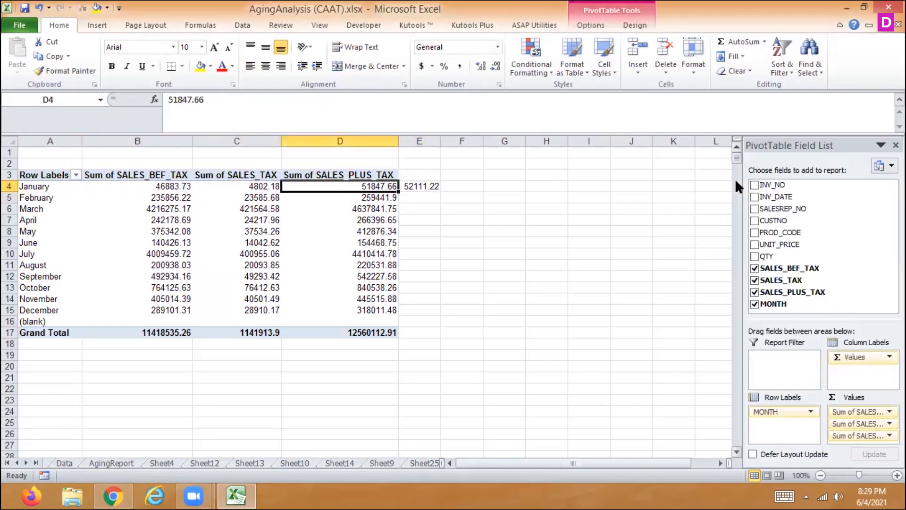
scroll(756, 183, "down", 1)
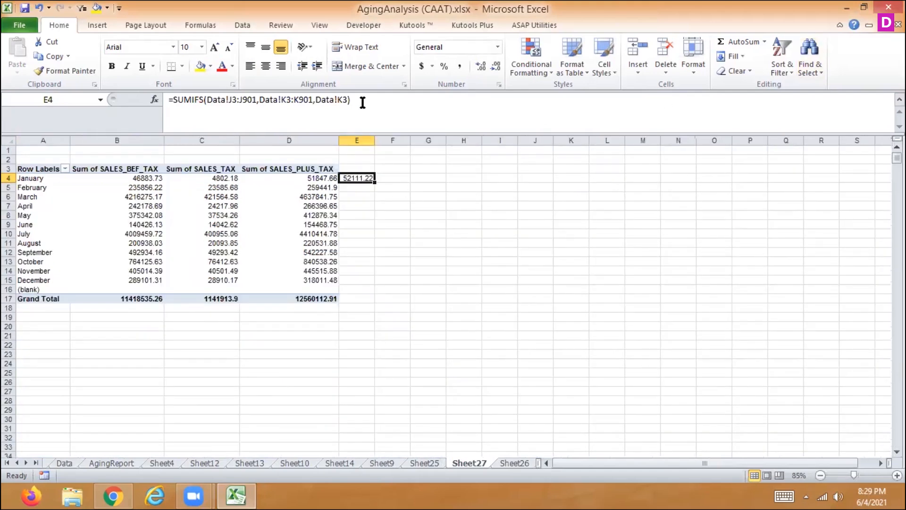
- Step through the SUMIFS formula in E4 with Evaluate Formula until its final result, and close the evaluation
left_click(241, 23)
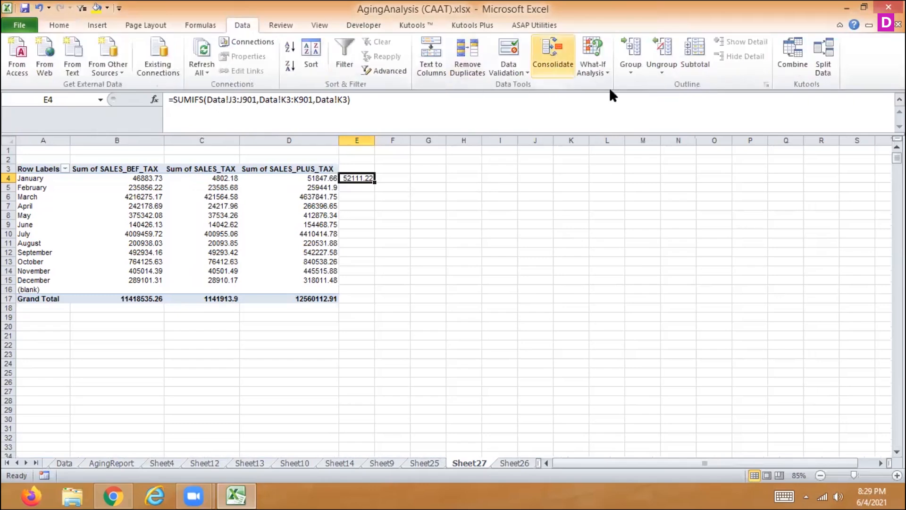
left_click(195, 25)
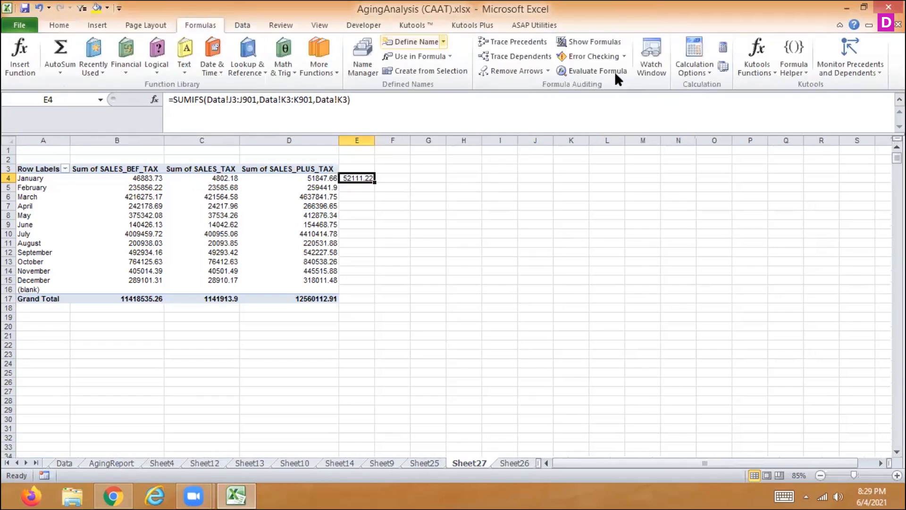
left_click(585, 70)
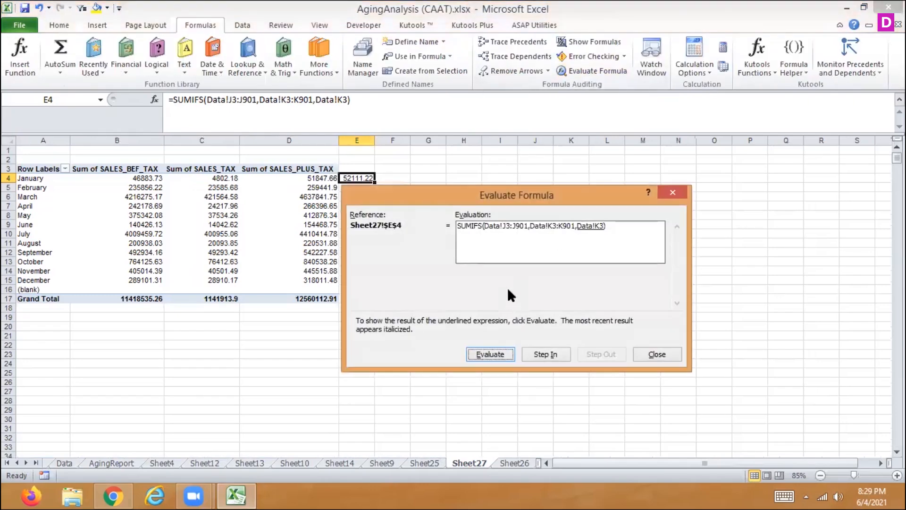
left_click(481, 354)
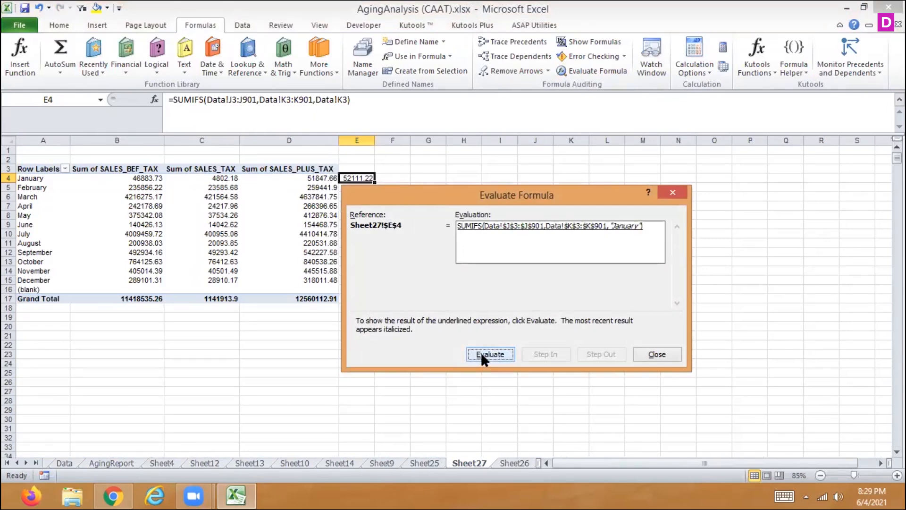
left_click(480, 355)
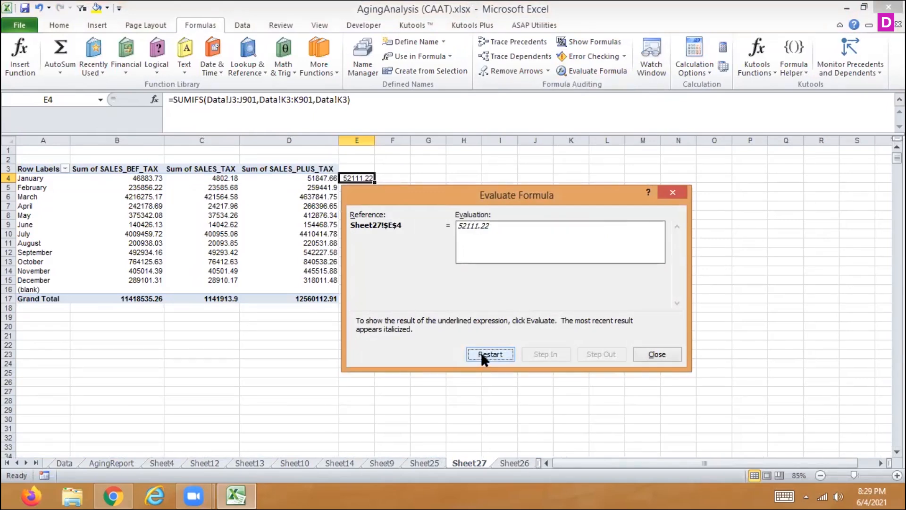
left_click(656, 354)
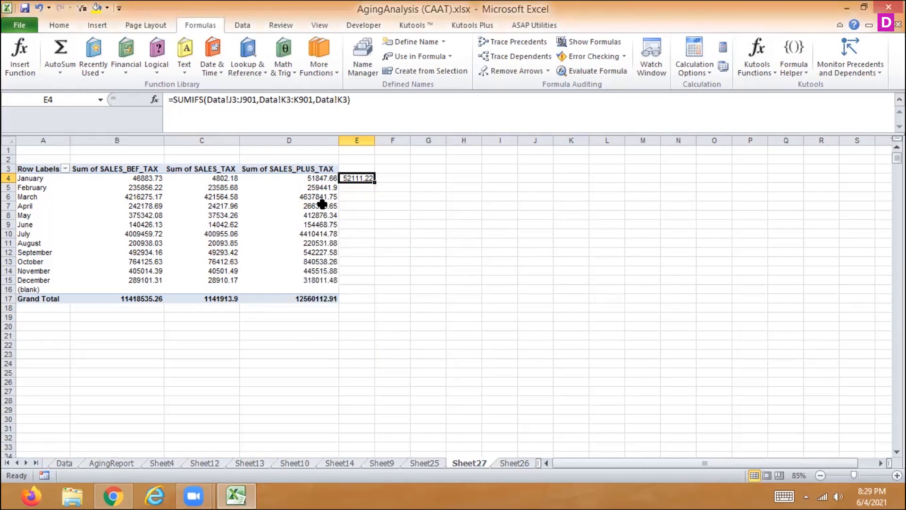
- Check the sum of the January SALES_PLUS_TAX values in J3:J17 of the Data sheet against the pivot table's January total
left_click(315, 178)
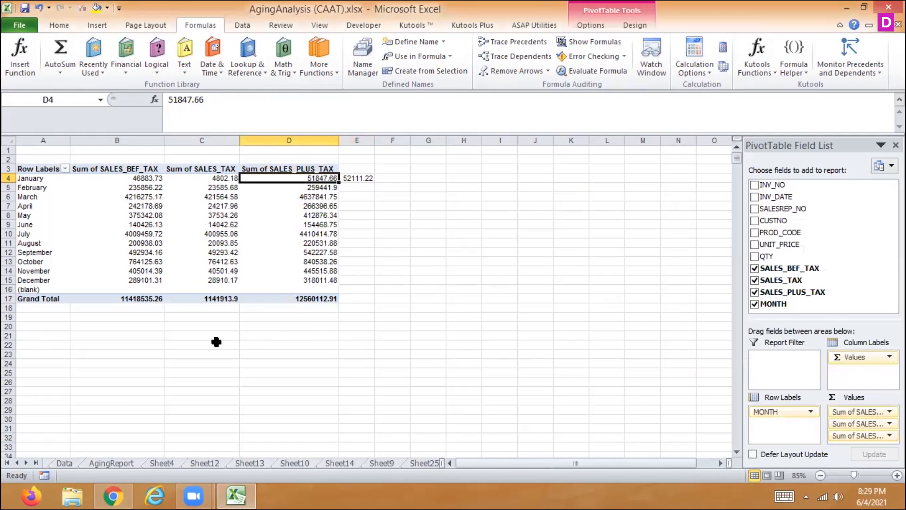
left_click(65, 464)
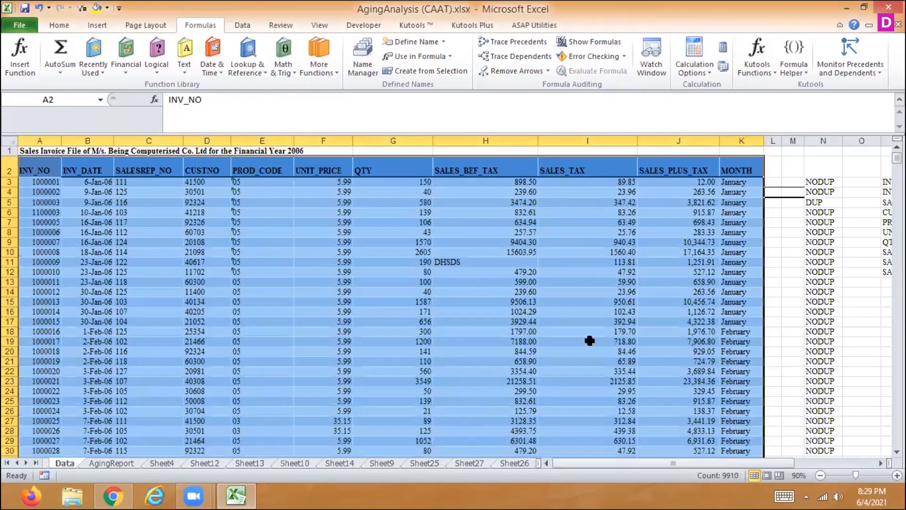
left_click_drag(694, 183, 693, 321)
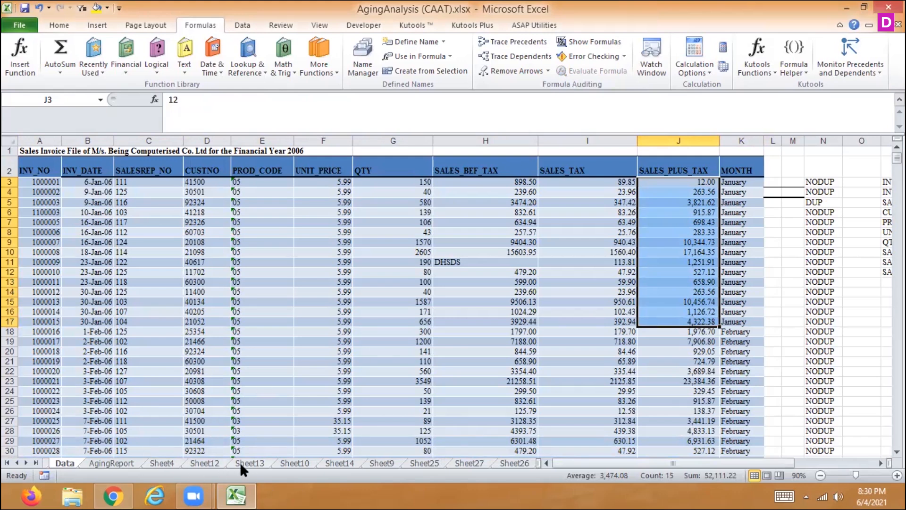
- Create a pivot table on a new worksheet from the range A2:K903 of the Data sheet
left_click(57, 171)
left_click_drag(58, 170, 752, 411)
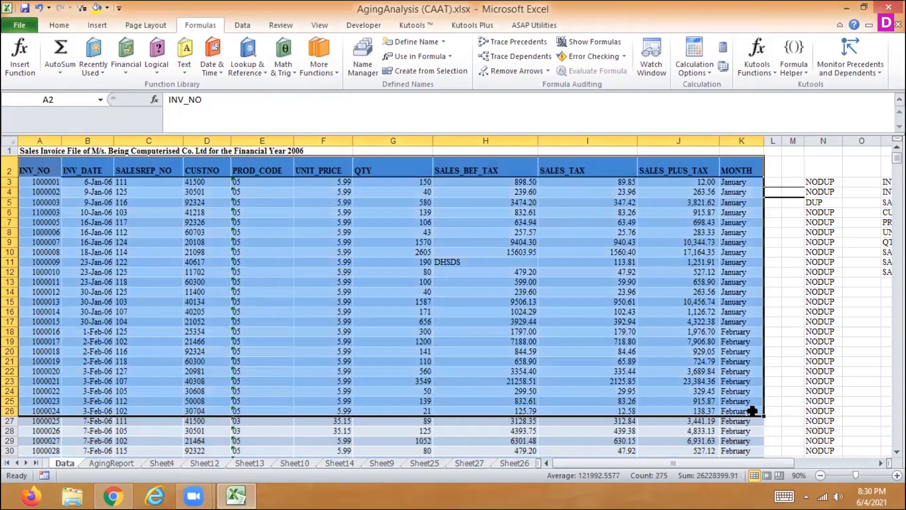
key("ctrl+shift+Down")
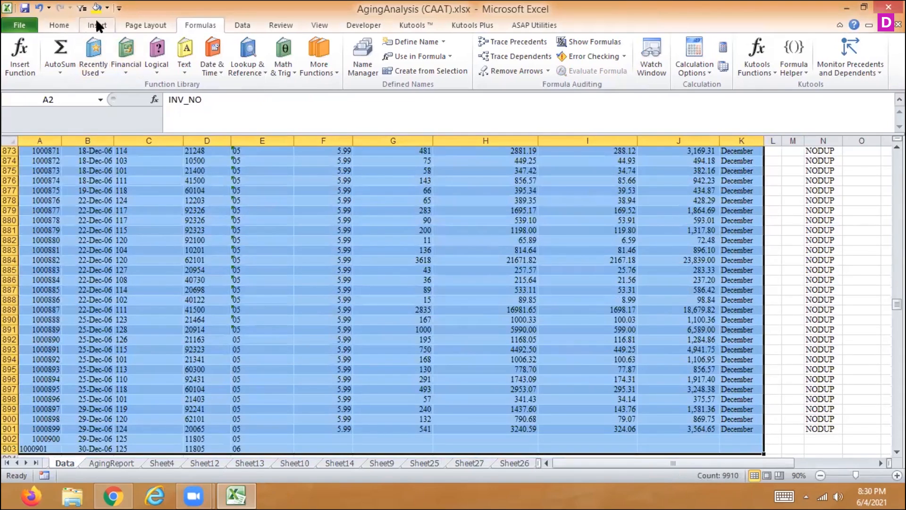
left_click(97, 25)
left_click(21, 47)
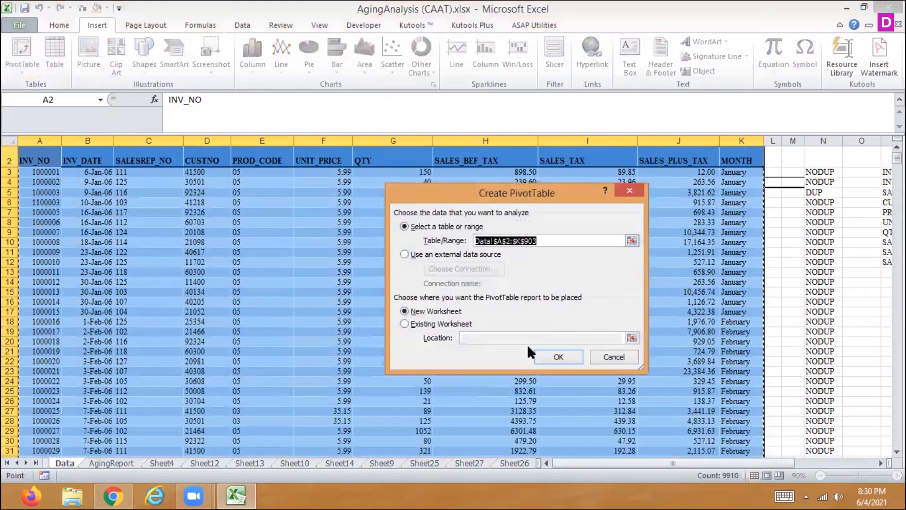
left_click(550, 356)
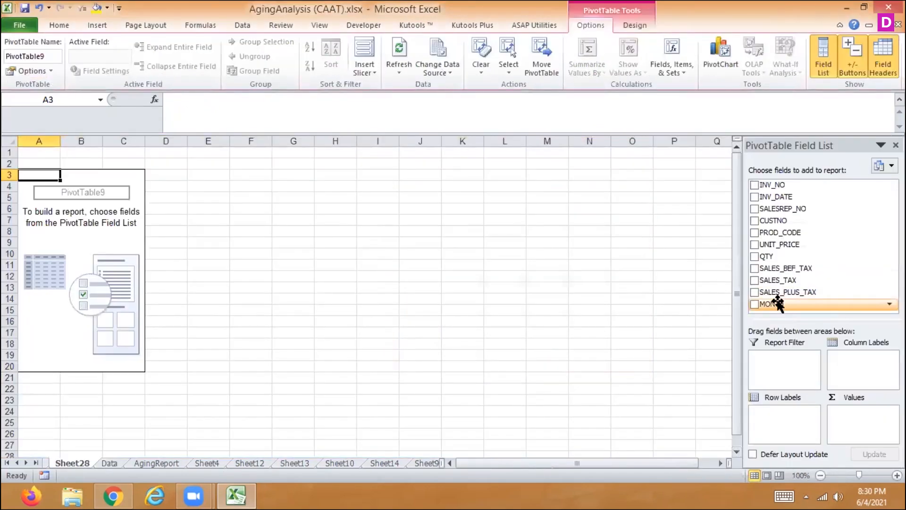
- Lay out the new pivot table with MONTH as row labels and SALES_PLUS_TAX, SALES_TAX and SALES_BEF_TAX, in that order, as values
left_click_drag(777, 304, 779, 420)
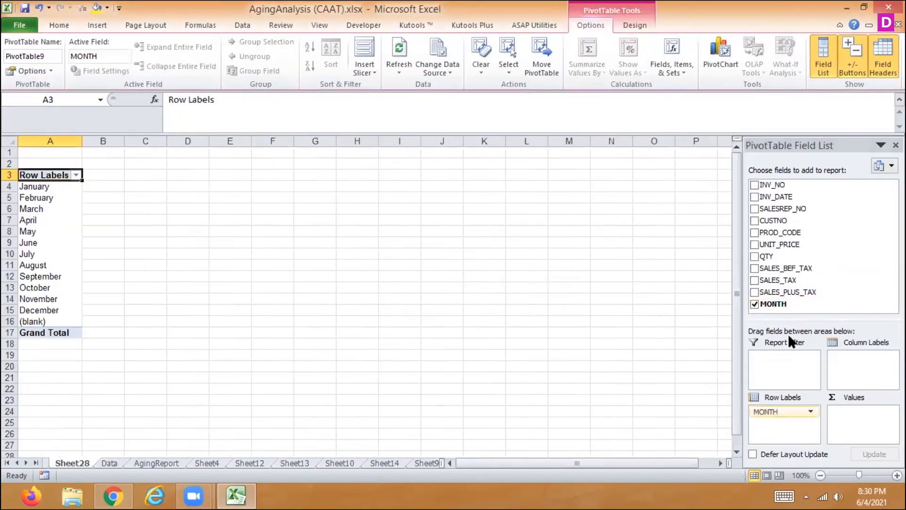
left_click_drag(764, 289, 861, 412)
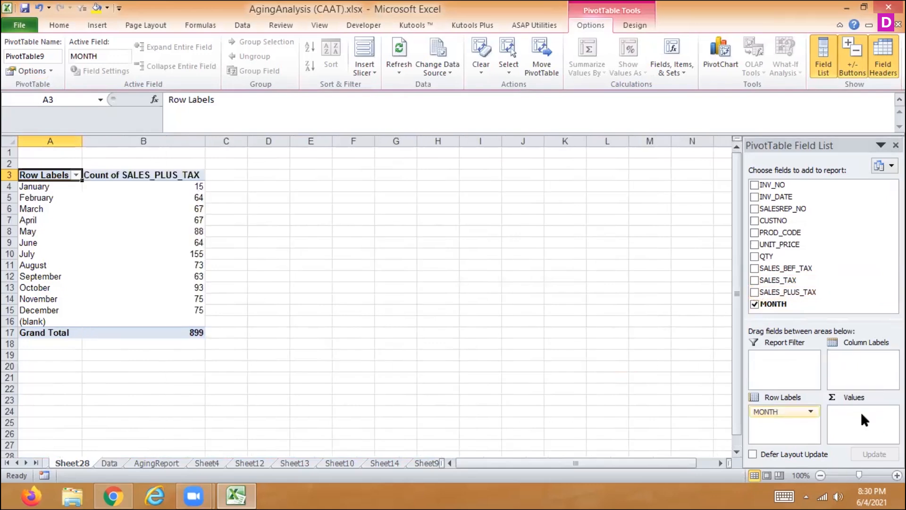
left_click(756, 280)
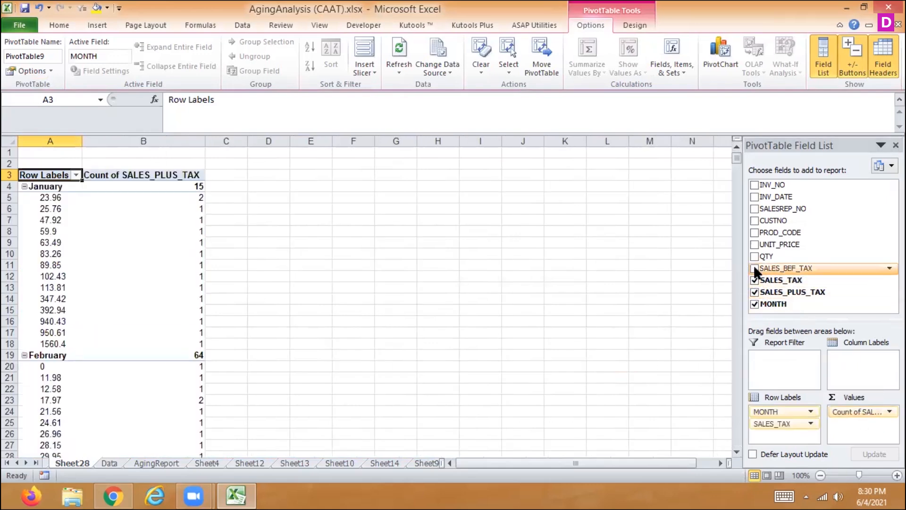
left_click(754, 267)
left_click_drag(783, 424, 856, 428)
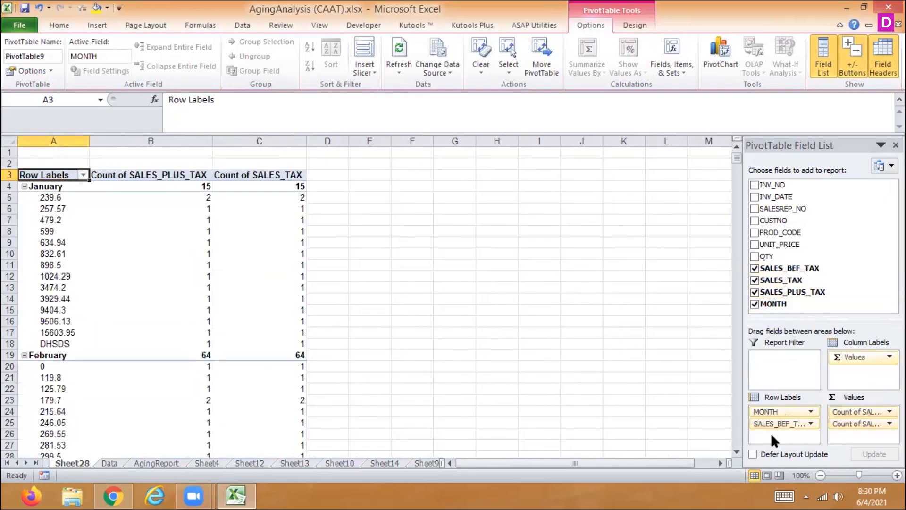
left_click_drag(767, 425, 850, 435)
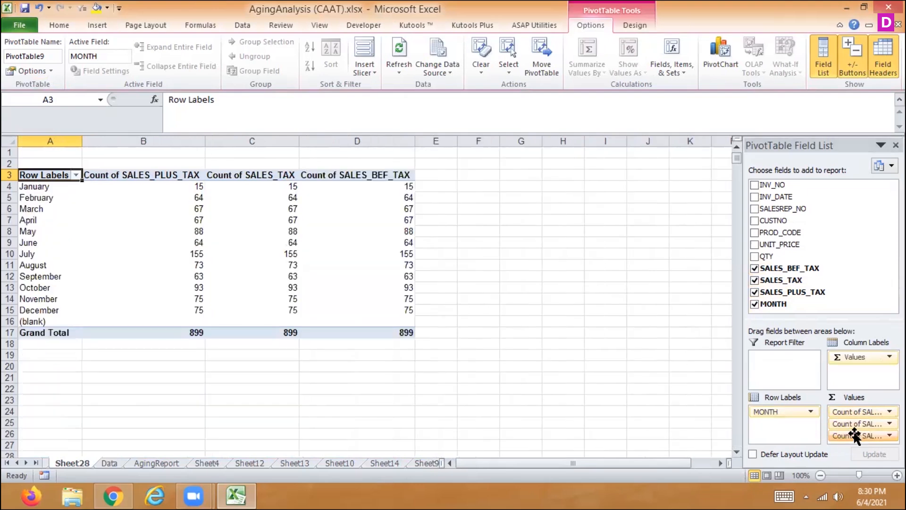
- Summarize the SALES_PLUS_TAX values in the new pivot table by Sum instead of Count
left_click(889, 411)
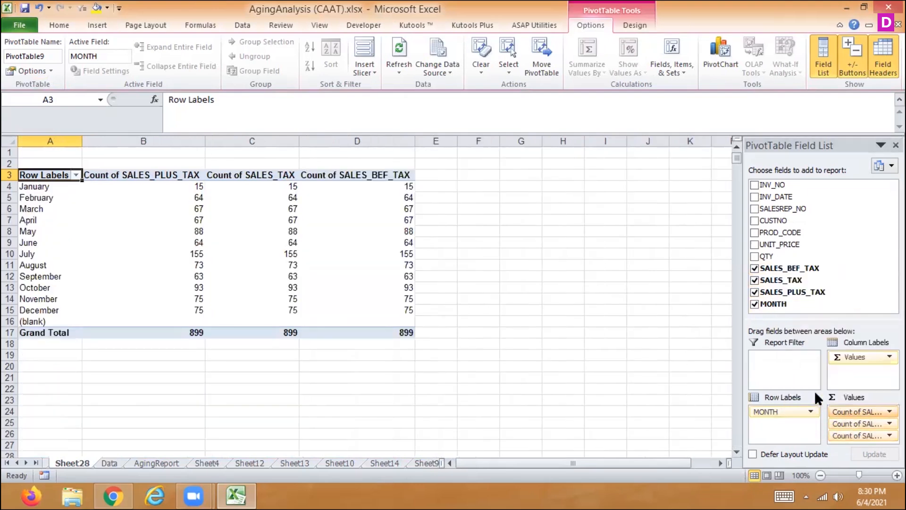
left_click(830, 396)
left_click(428, 290)
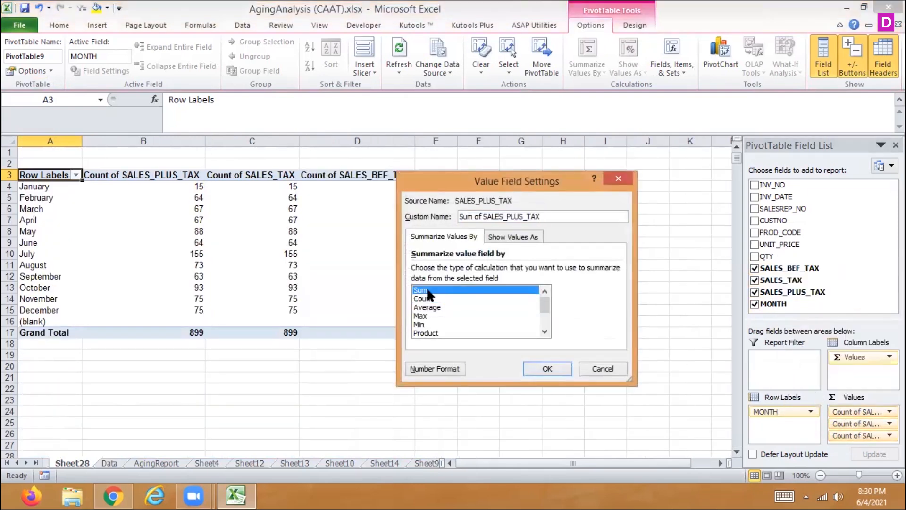
left_click(547, 368)
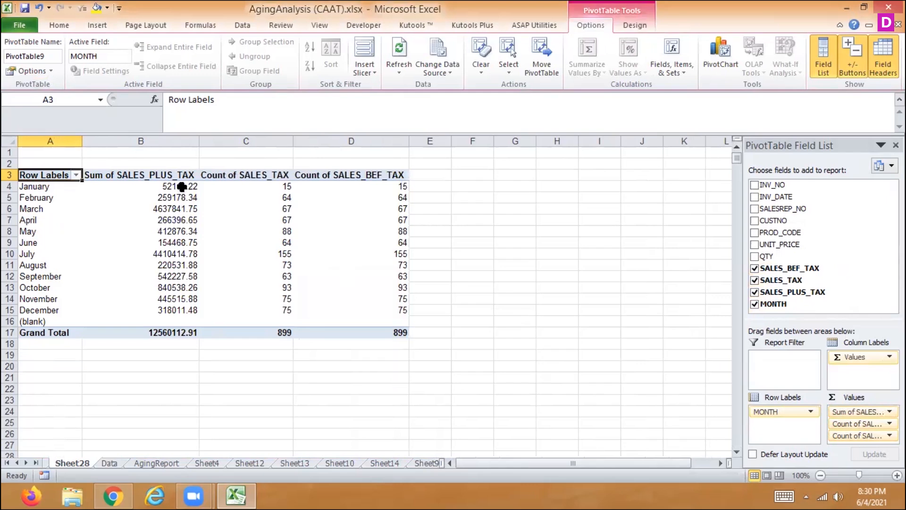
- Select the January SALES_PLUS_TAX total in B4 and look through the available conditional formatting rule types
left_click(183, 188)
mouse_move(285, 299)
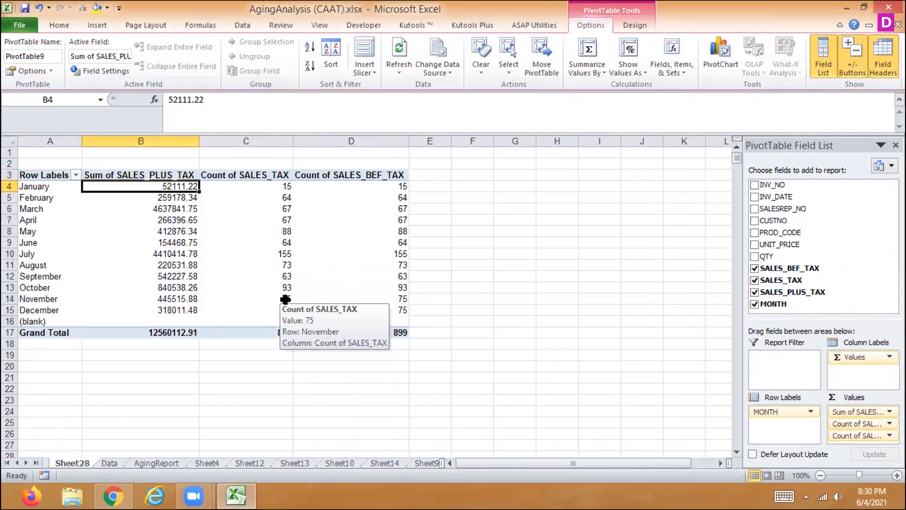
scroll(285, 300, "down", 2, "ctrl")
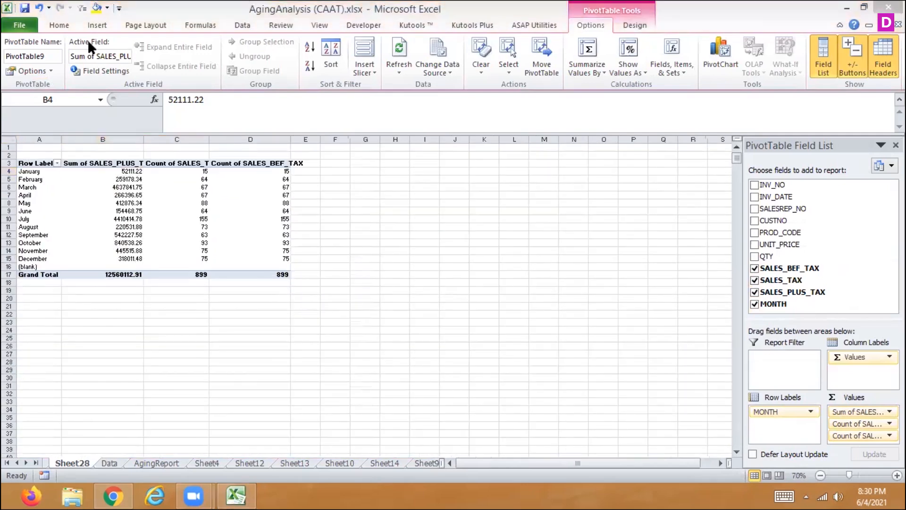
left_click(53, 26)
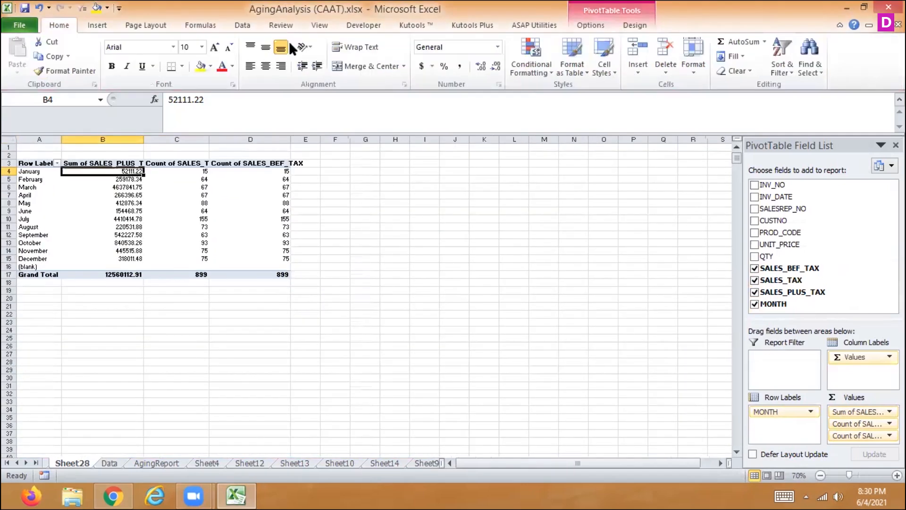
left_click(543, 64)
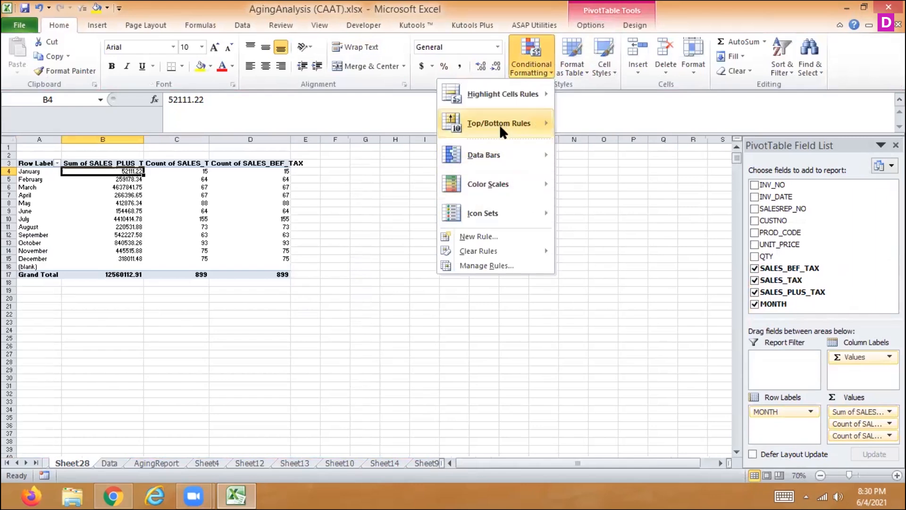
mouse_move(508, 214)
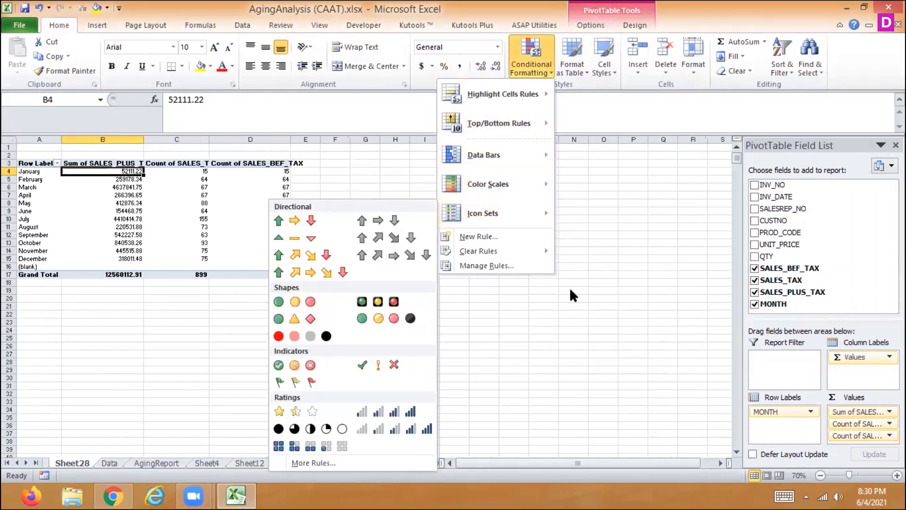
left_click(839, 497)
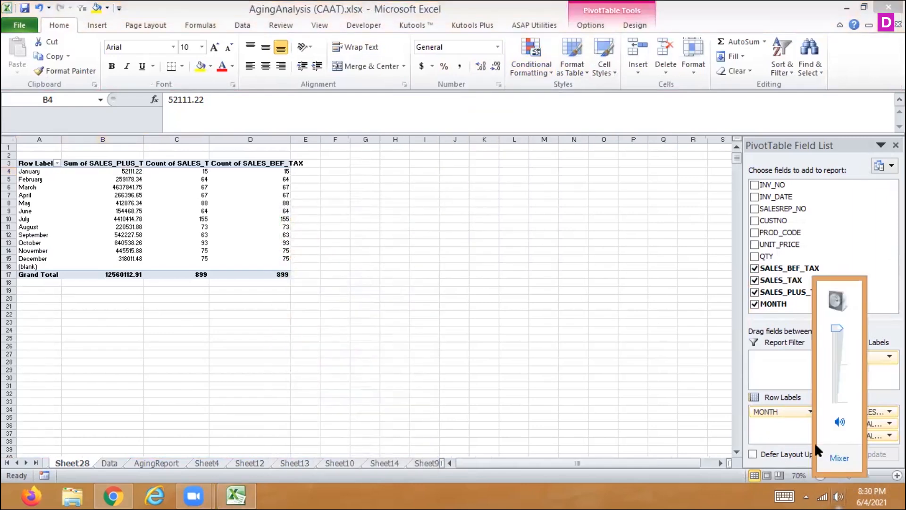
left_click(663, 401)
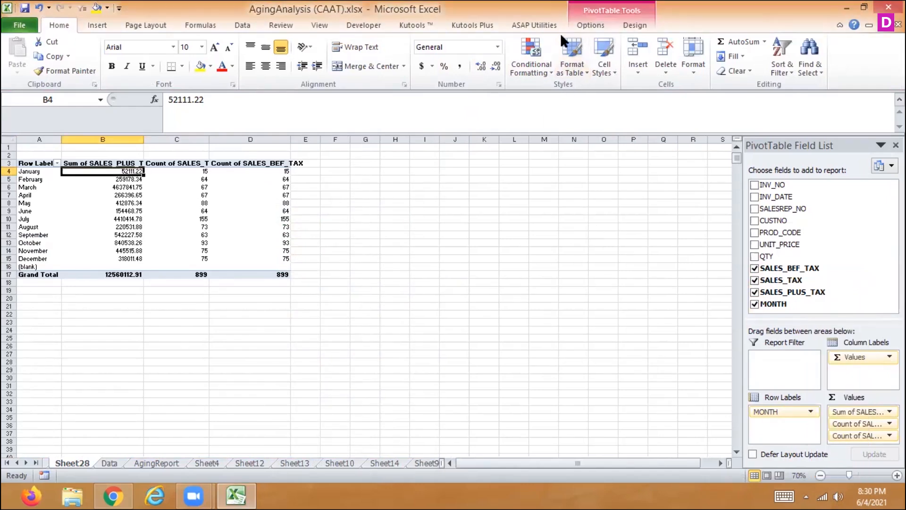